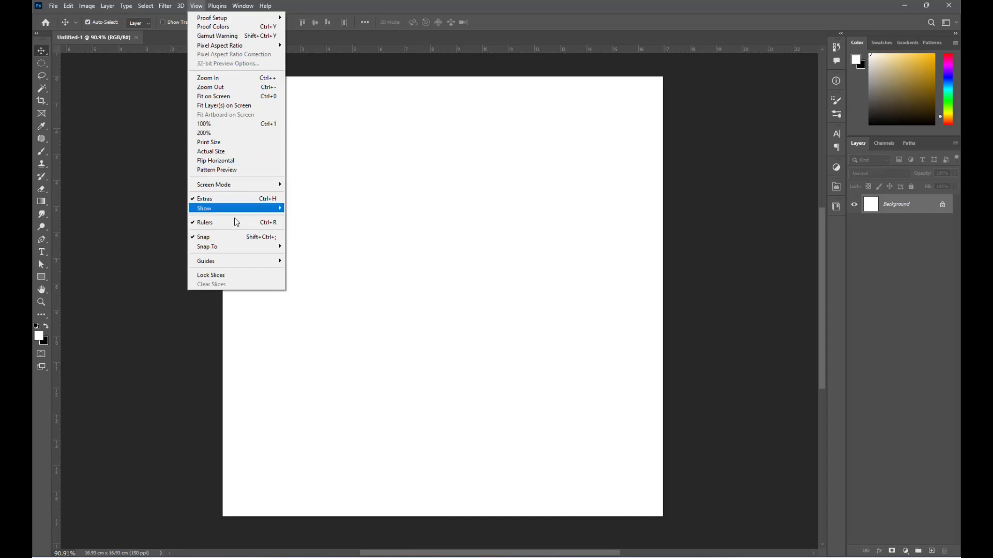
- Add 1 cm margin guides on all four canvas edges and unlock Background as Layer 0
mouse_move(235, 260)
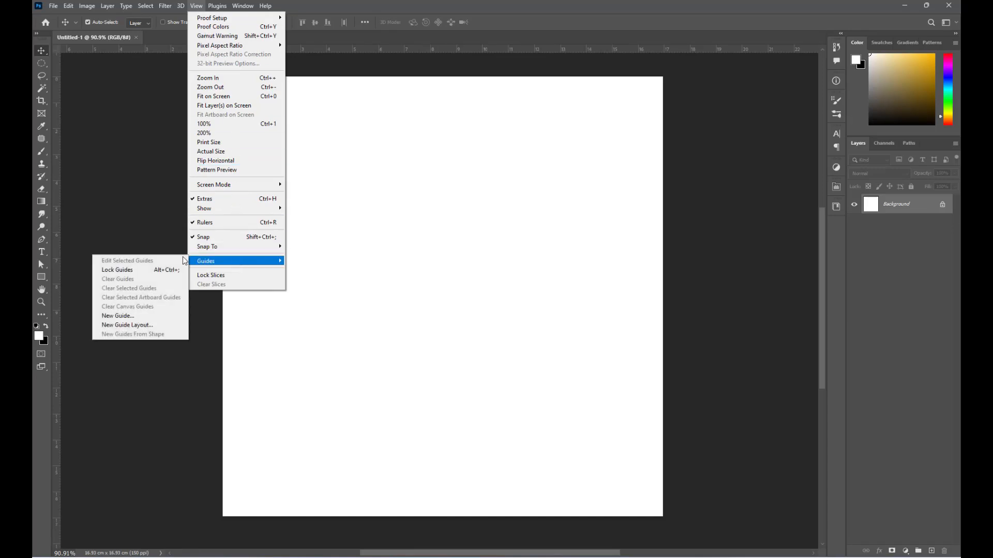
left_click(126, 324)
left_click(414, 279)
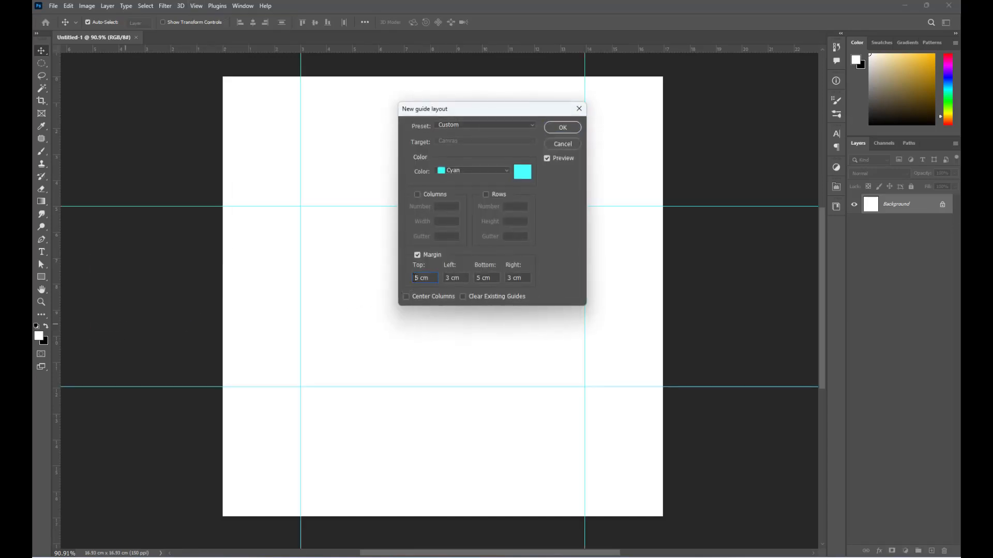
type("1")
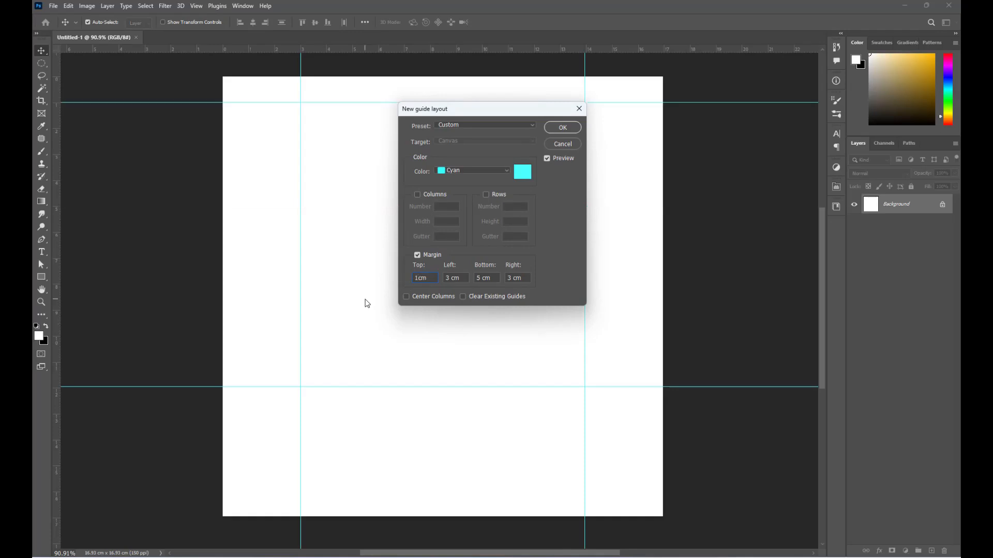
key("Tab")
type("1")
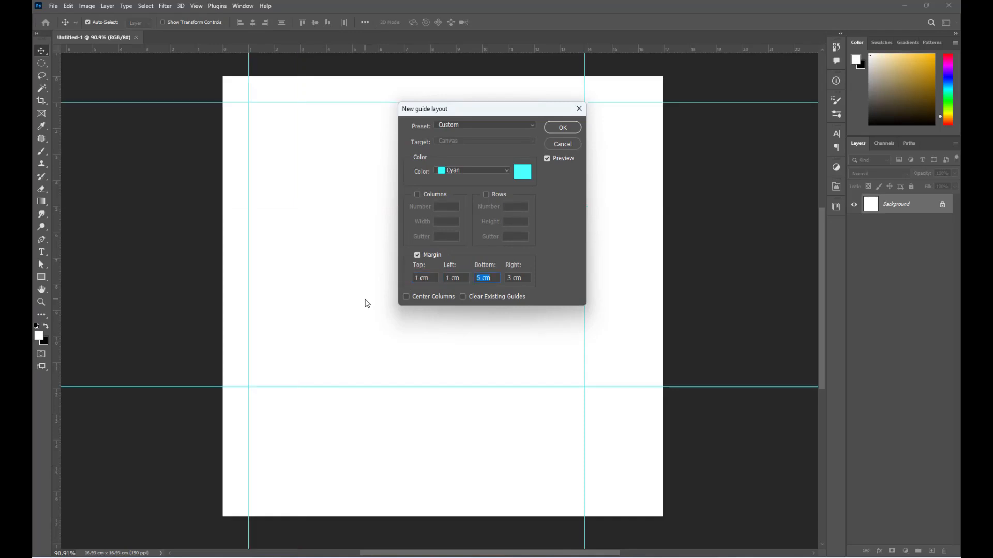
key("Tab")
type("1")
key("Tab")
type("1")
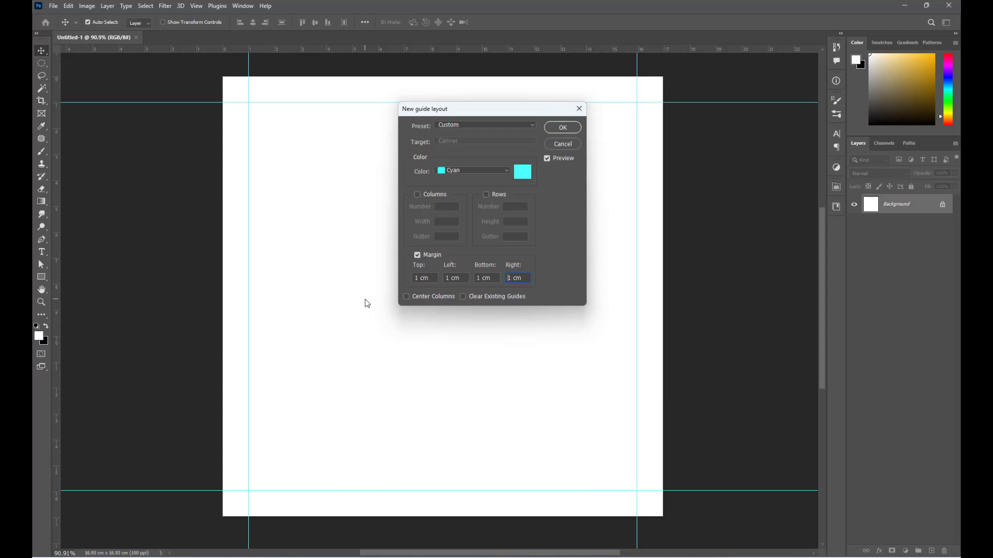
key("Return")
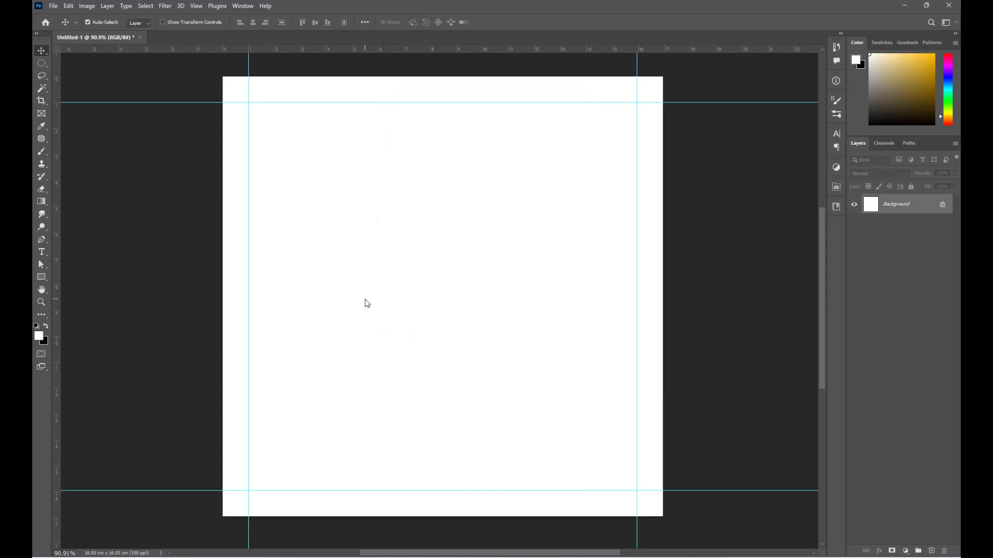
left_click(943, 206)
- Give Layer 0 a radial Gradient Overlay from #c8eaf5 at the centre to #03809d at the edges
left_click(879, 552)
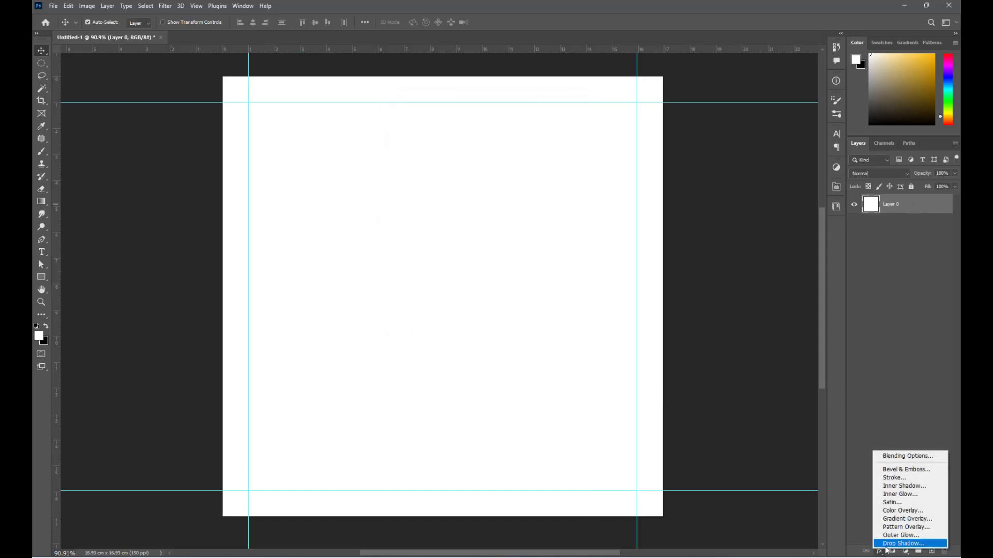
left_click(858, 499)
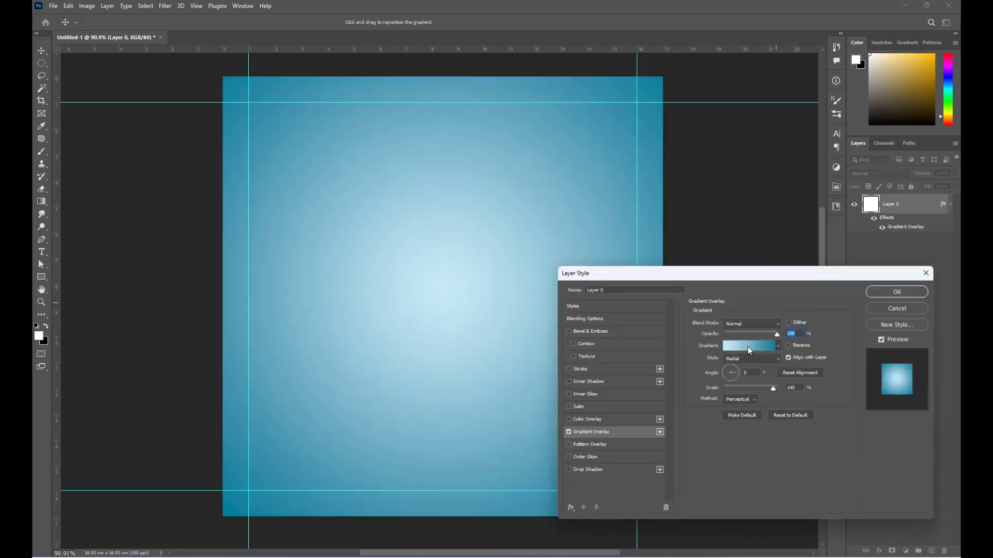
left_click(747, 347)
left_click(897, 386)
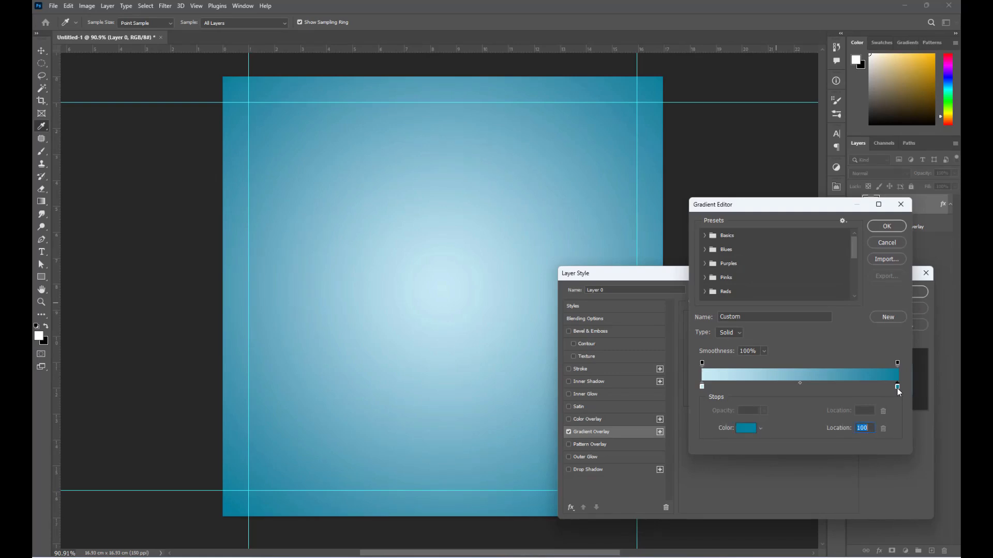
left_click(745, 428)
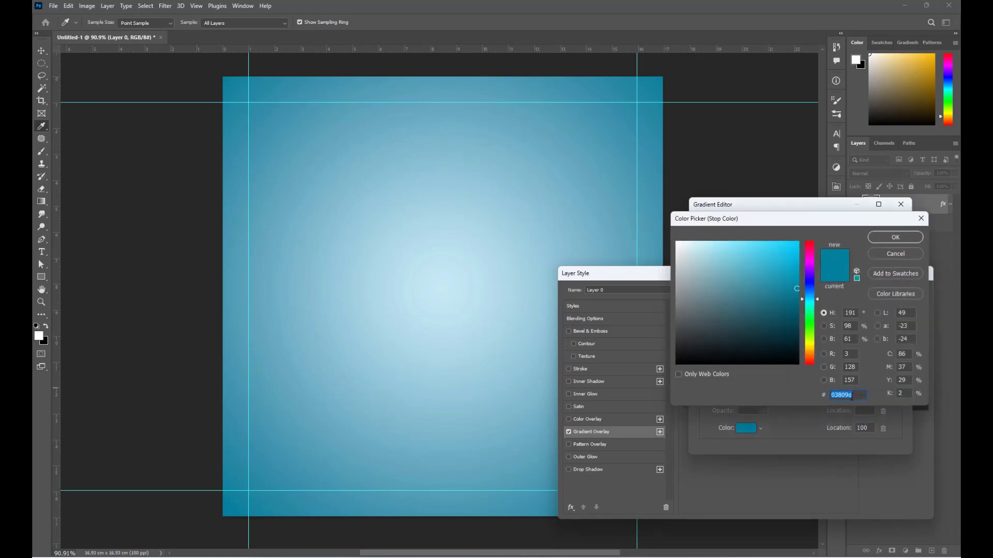
left_click(892, 238)
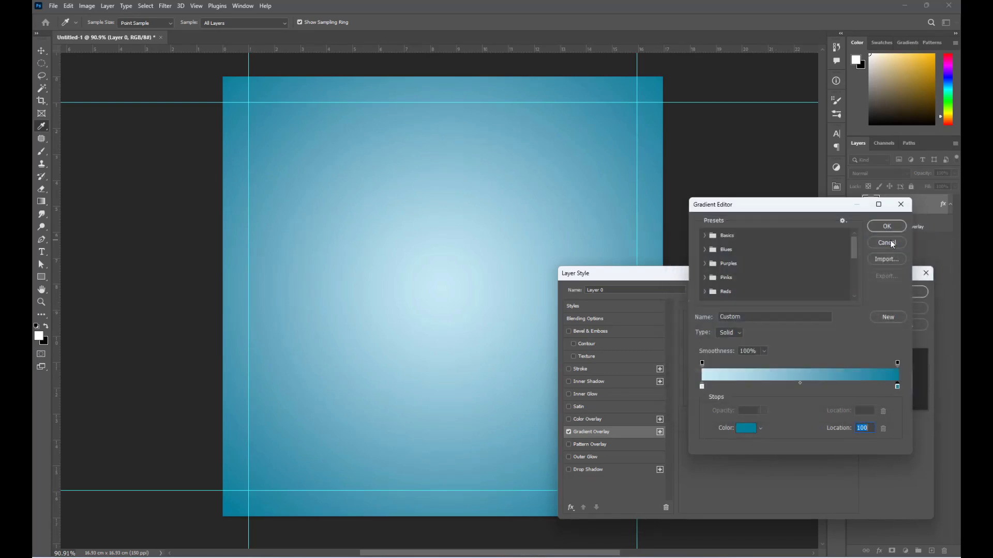
left_click(702, 387)
left_click(746, 428)
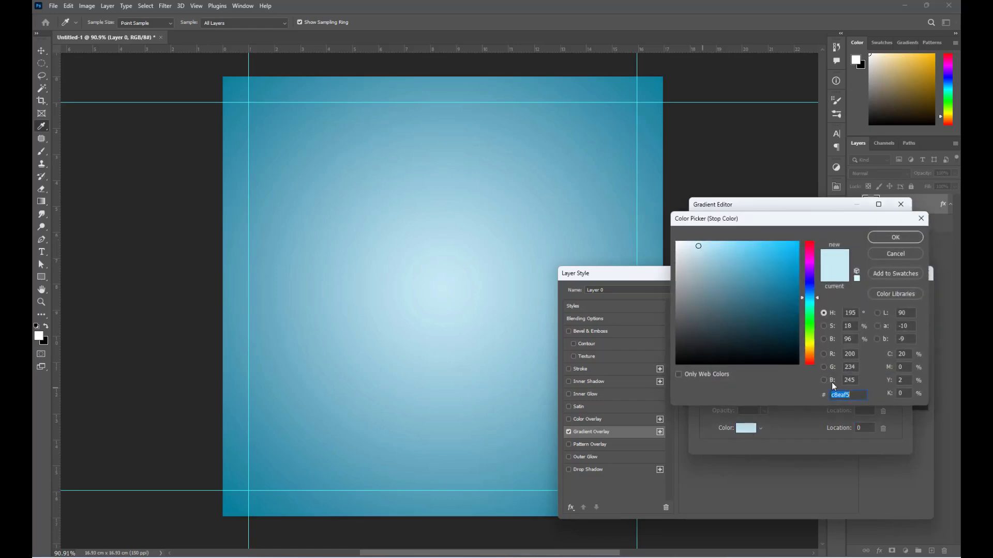
left_click(895, 237)
left_click(879, 227)
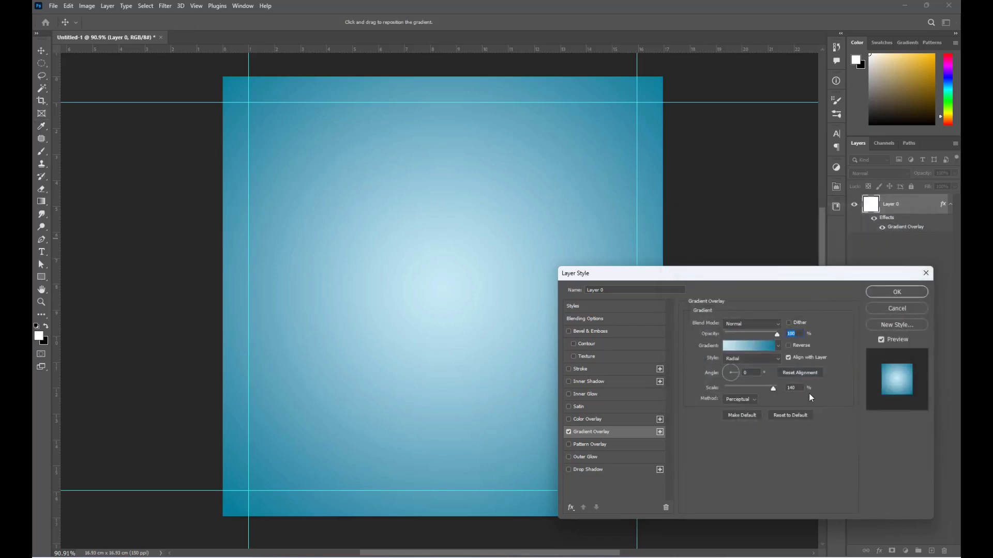
left_click(896, 294)
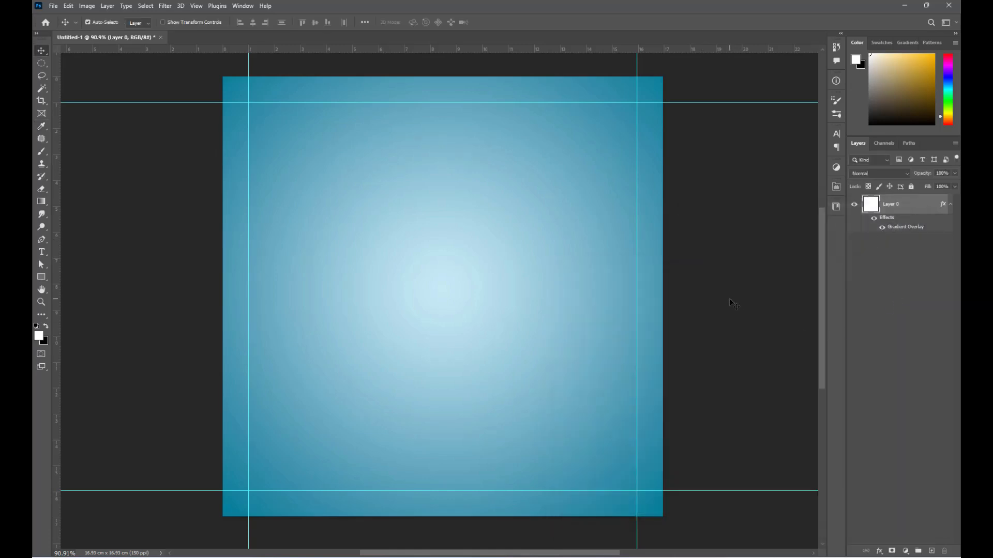
left_click(730, 299)
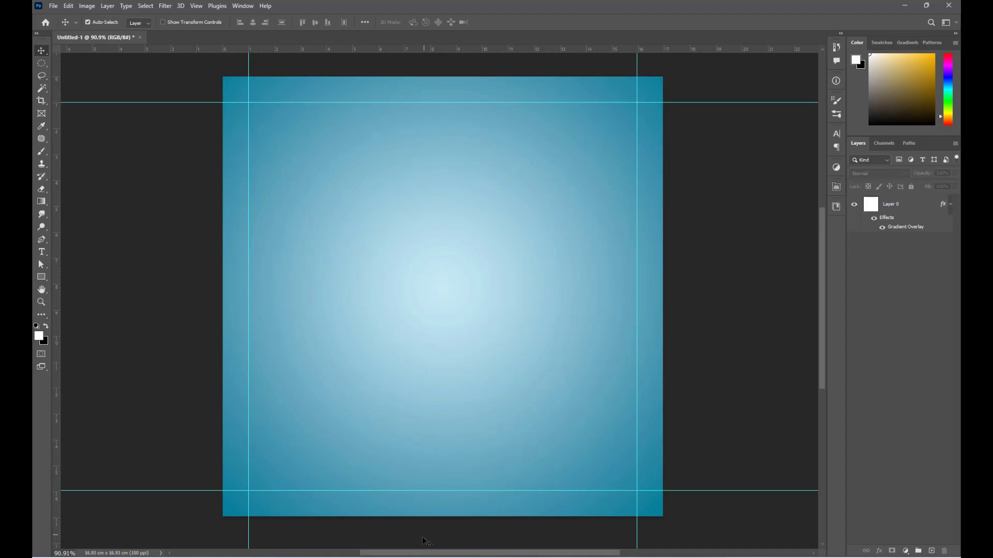
- Place the frosted-glass texture and stretch it to cover the full canvas
key("alt+Tab")
left_click_drag(351, 232, 504, 405)
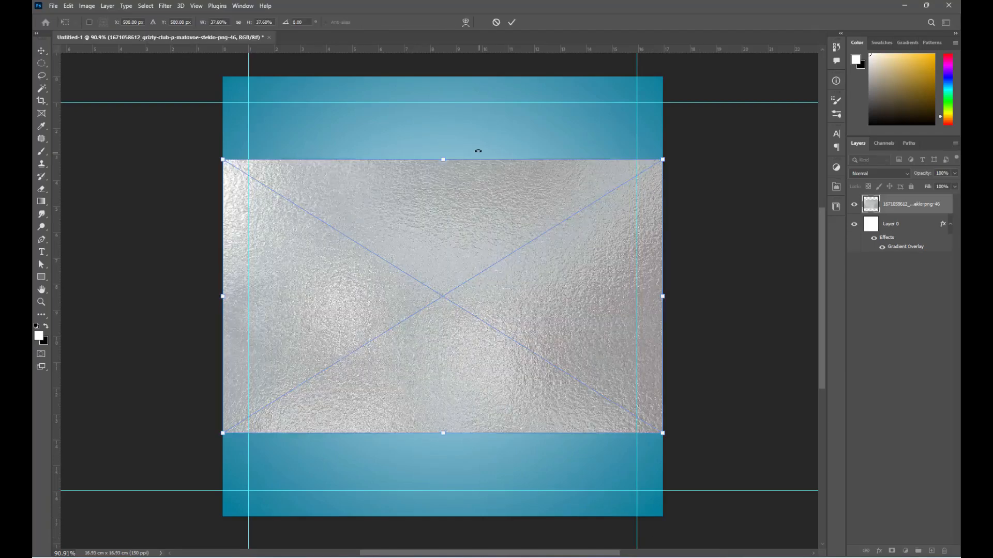
left_click_drag(443, 159, 443, 72)
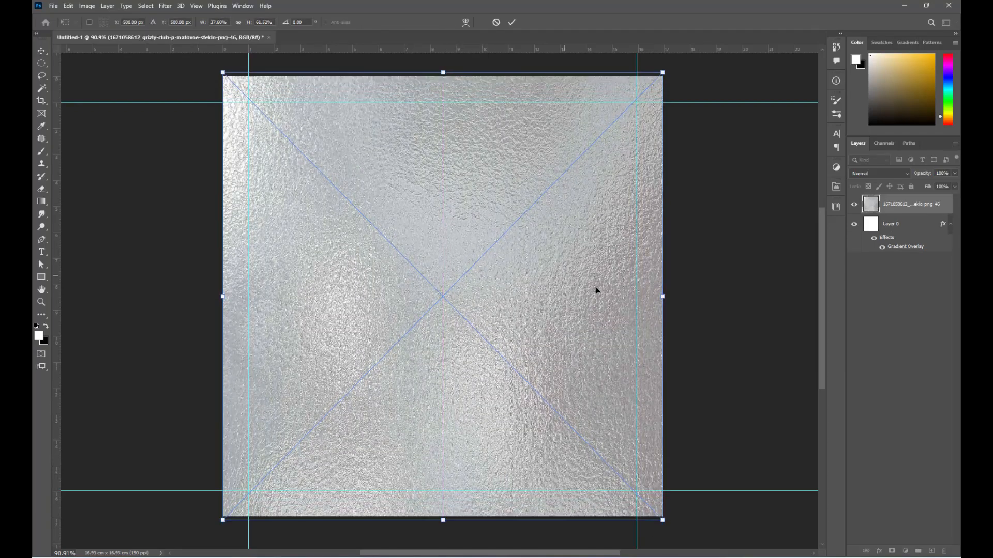
left_click_drag(663, 297, 667, 297)
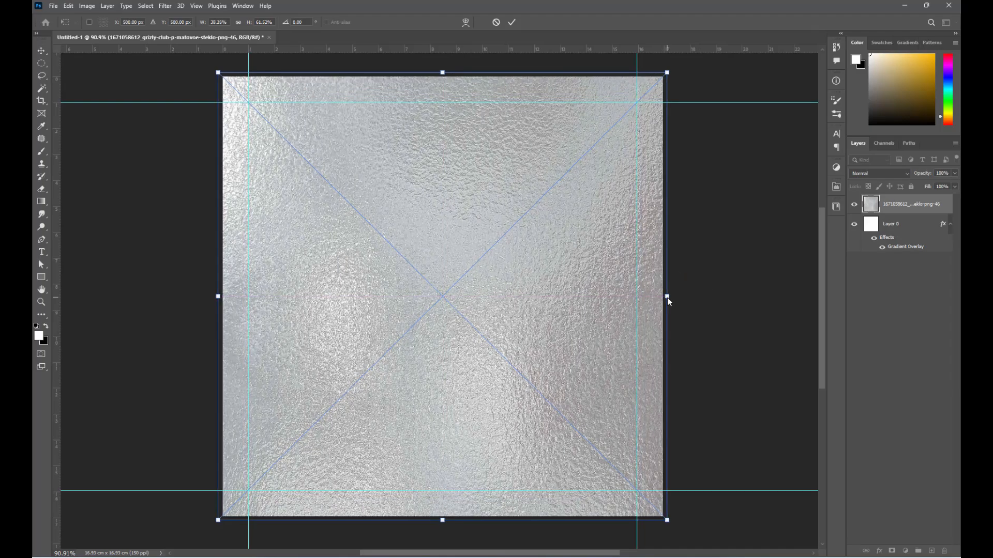
key("Return")
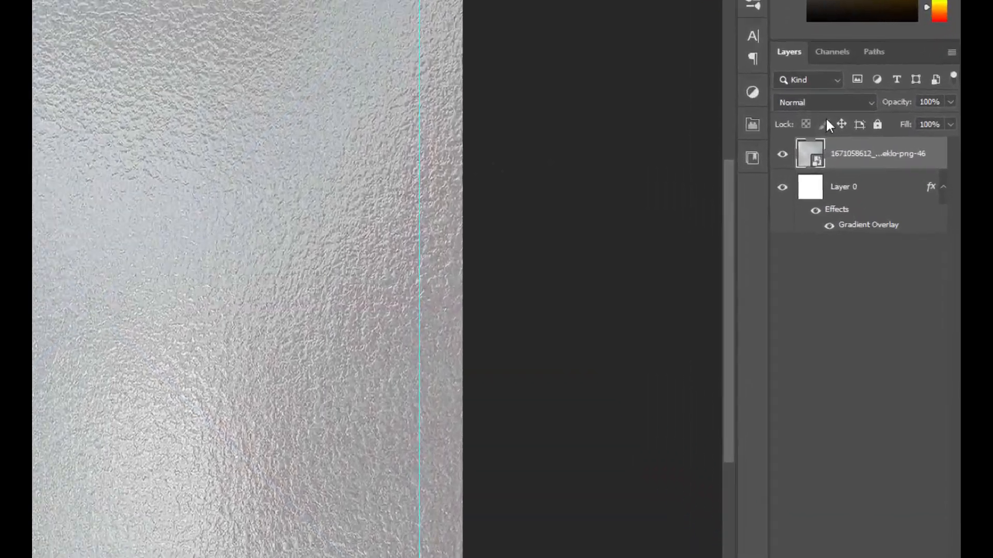
- Set the glass texture layer to Soft Light blending at 70% opacity
left_click(882, 174)
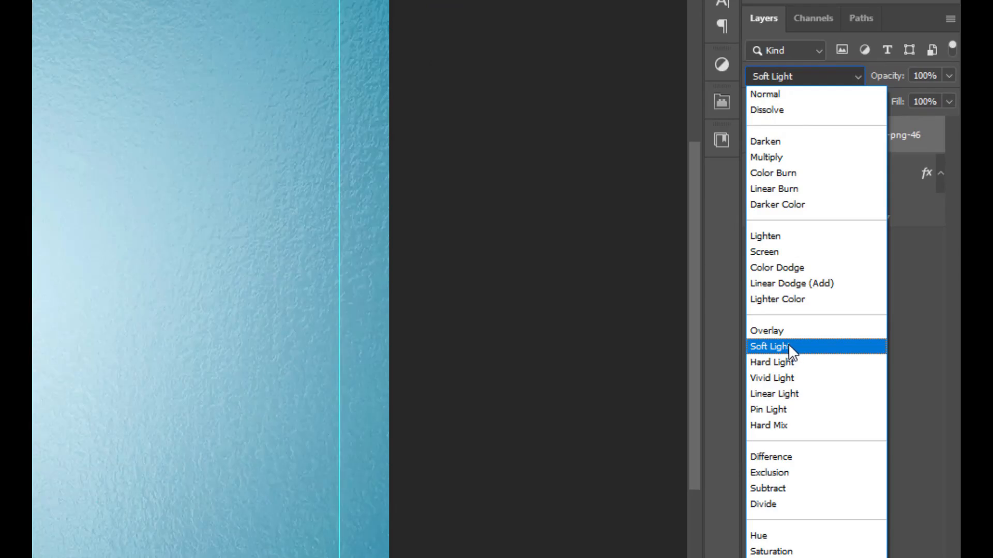
left_click(790, 346)
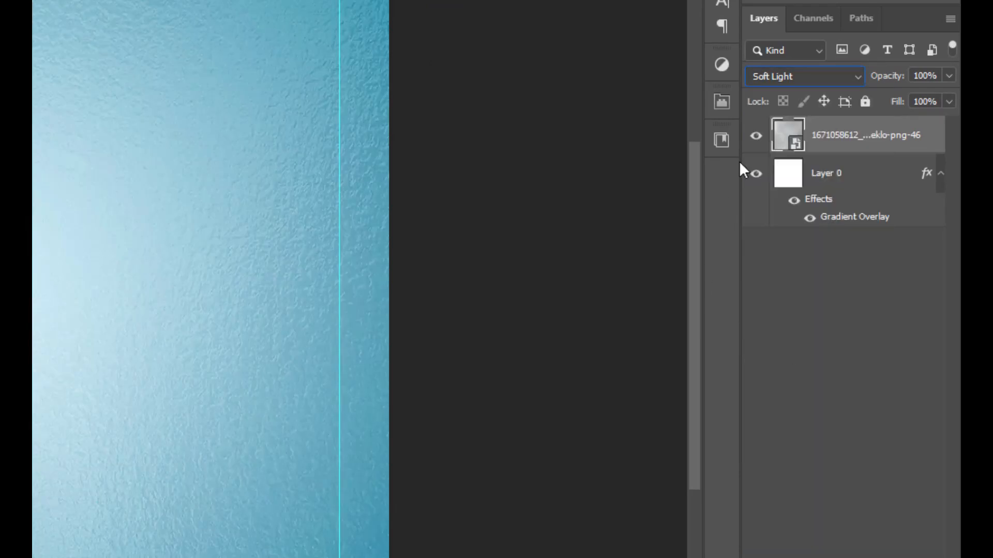
left_click(924, 75)
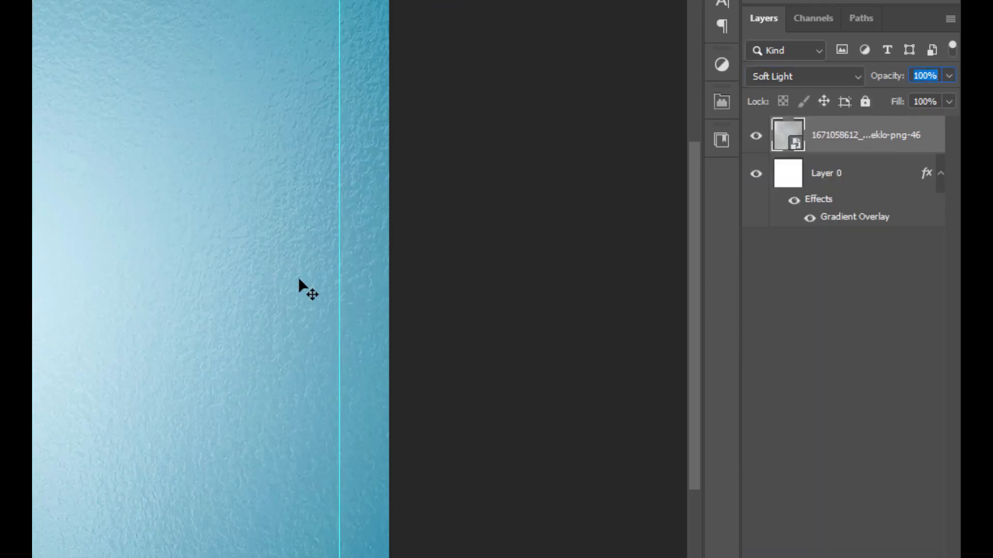
type("70")
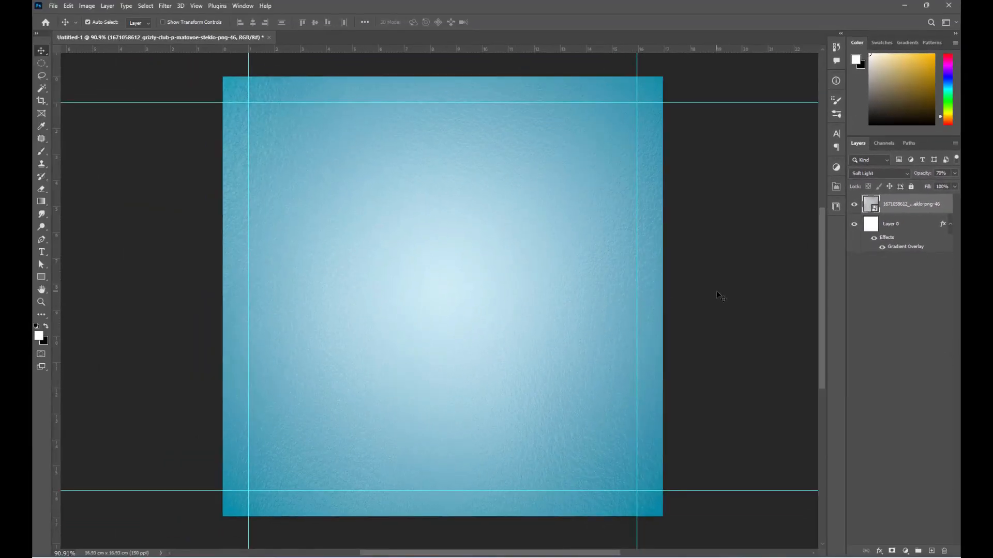
left_click(718, 306)
- Group the glass texture and gradient layers together as Group 1
left_click(908, 207)
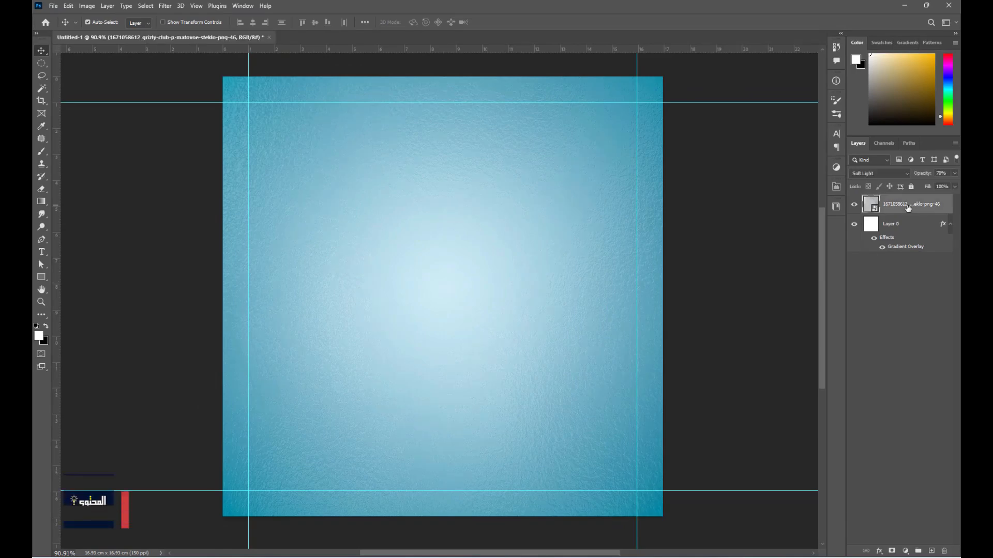
left_click(904, 228, "shift")
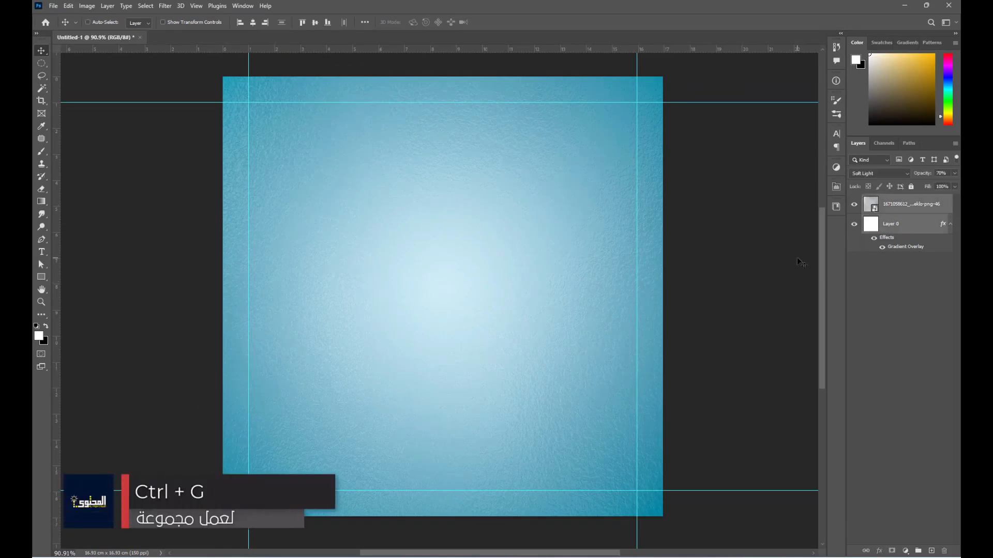
key("ctrl+g")
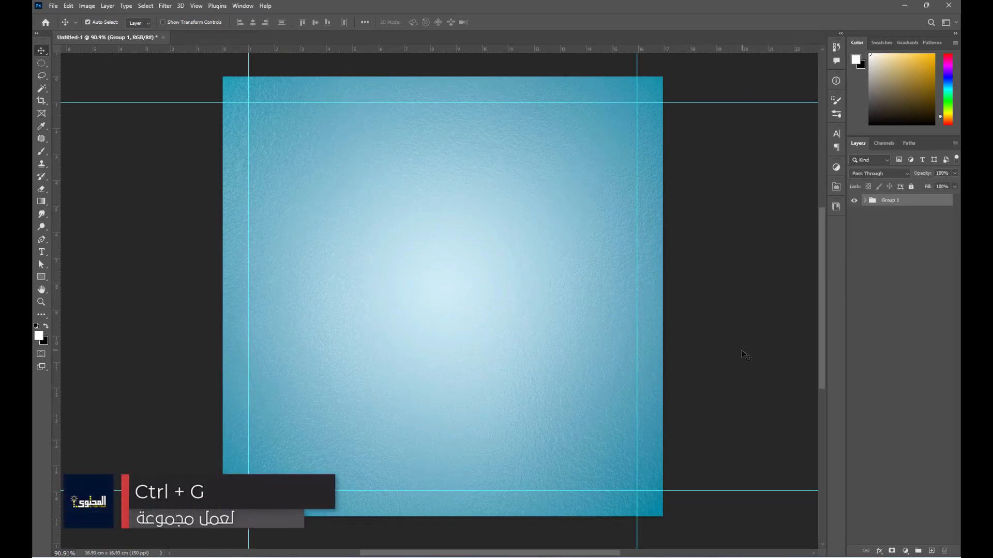
- Drag the 35d1bc9a8 tooth cross-section image from the Social media folder onto the canvas
mouse_move(429, 557)
left_click(414, 514)
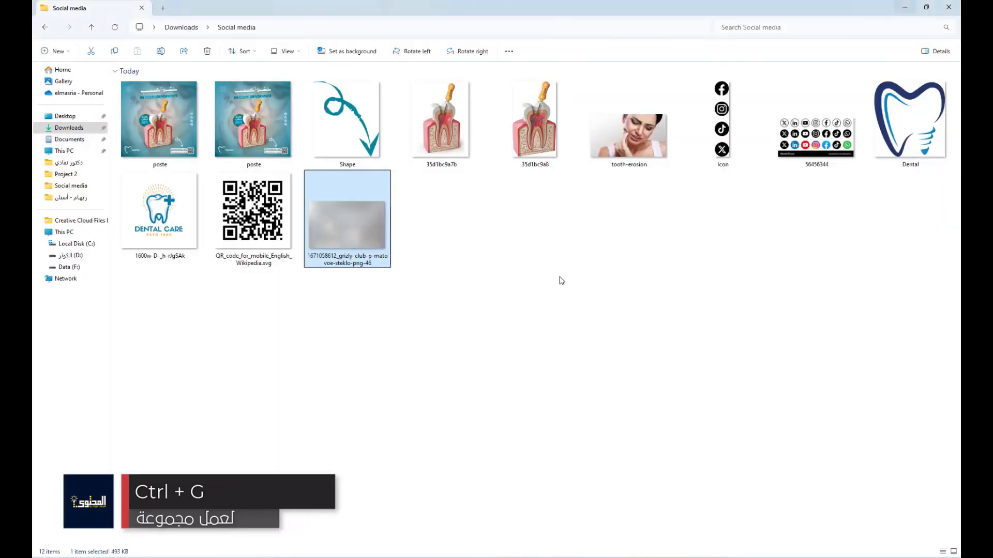
left_click(534, 133)
left_click_drag(534, 134, 496, 331)
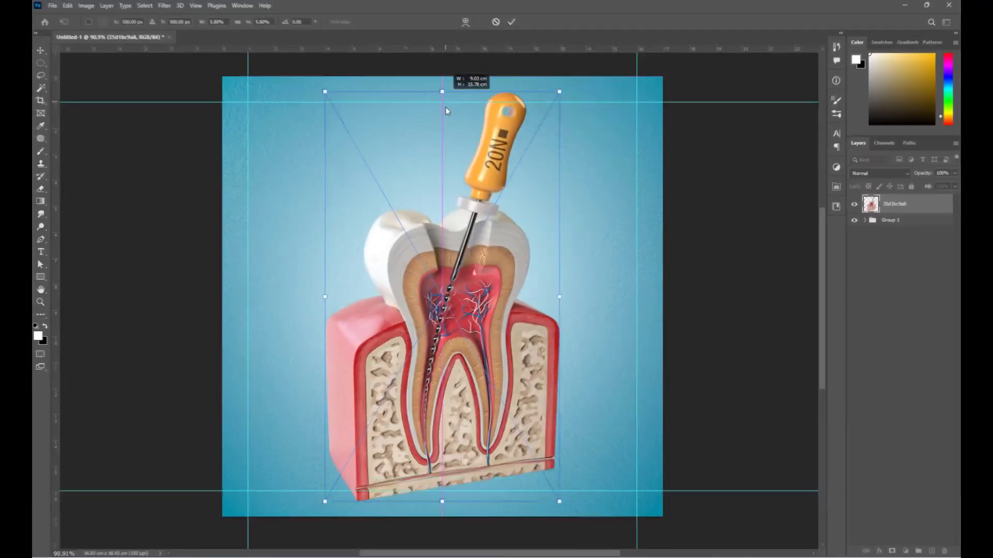
- Shrink the 35d1bc9a8 tooth image slightly and move it a bit lower
left_click_drag(445, 106, 443, 172)
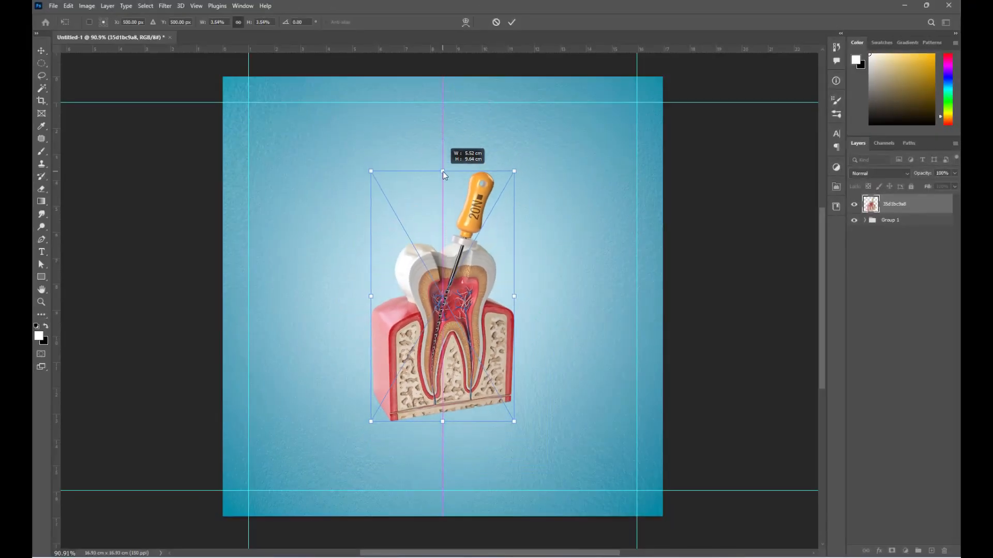
left_click_drag(448, 346, 449, 369)
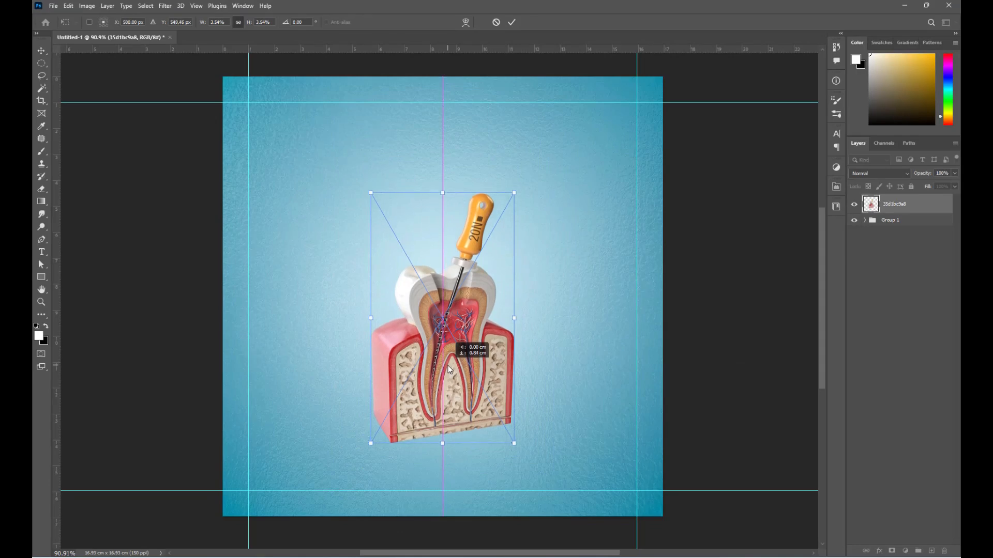
key("Return")
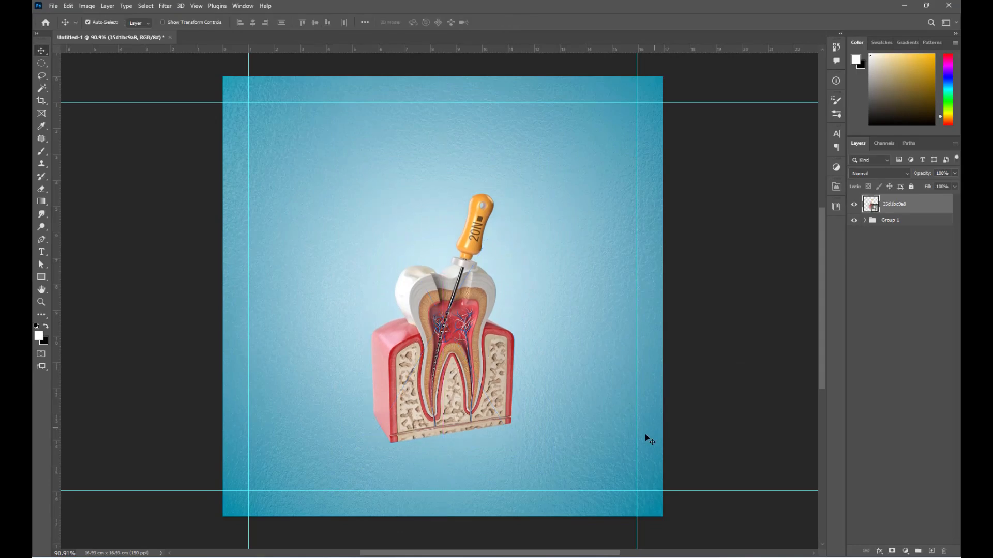
- Drop the 35d1bc9a7b tooth image from the Social media folder onto the canvas
mouse_move(423, 556)
left_click(419, 535)
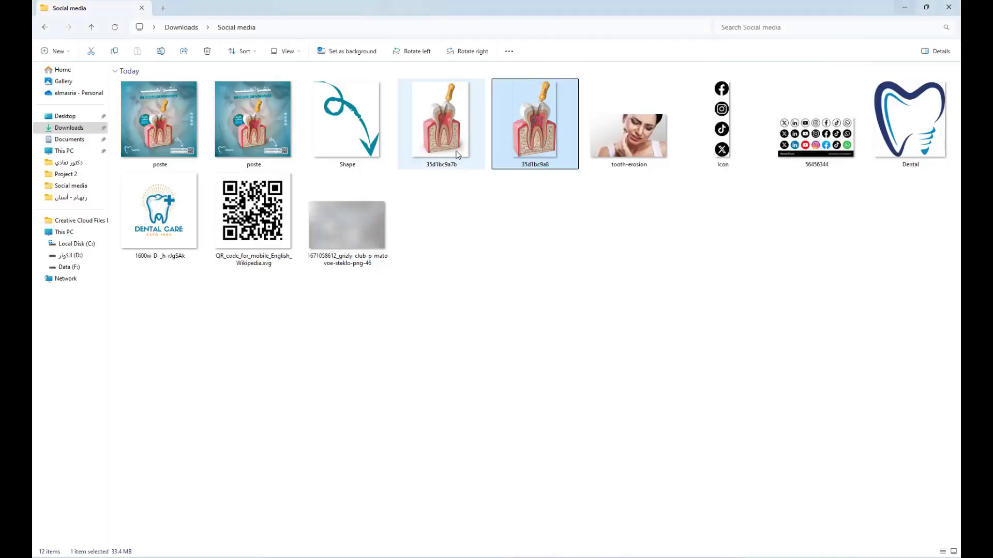
left_click(447, 172)
left_click_drag(480, 188, 481, 401)
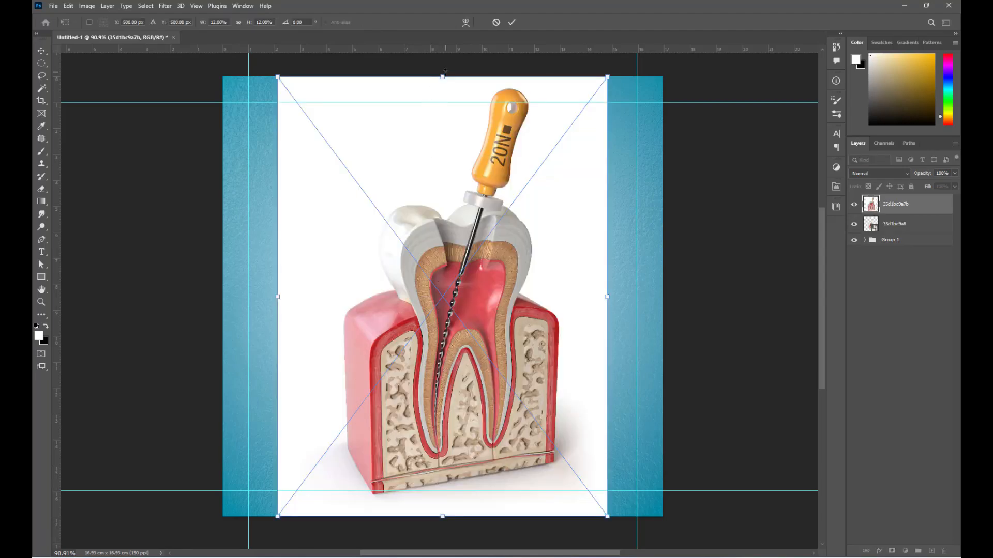
- Shrink the placed 35d1bc9a7b image and move its layer below 35d1bc9a8
left_click_drag(445, 71, 442, 137)
key("Return")
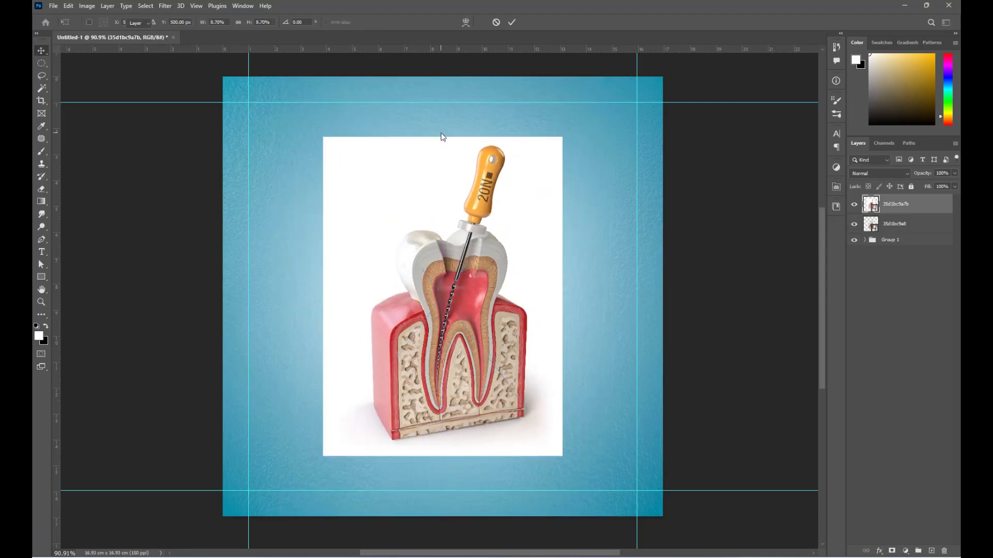
left_click_drag(882, 208, 882, 231)
- Scale down and widen the 35d1bc9a7b image to match the other tooth
left_click(774, 281)
left_click(527, 211)
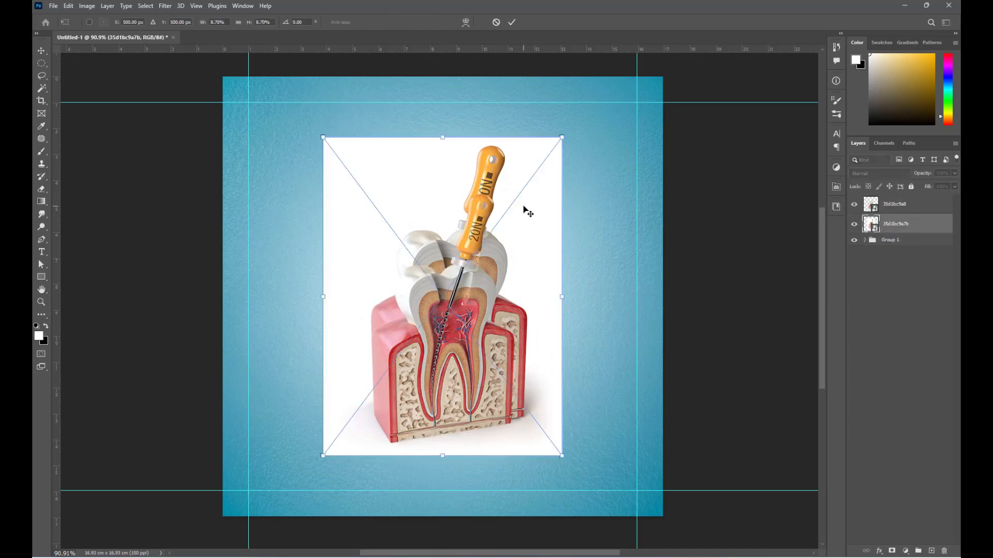
key("ctrl+t")
left_click_drag(442, 138, 443, 187)
scroll(453, 350, "up", 1)
key("Down")
key("Down")
key("Left")
key("Left")
key("Left")
key("Left")
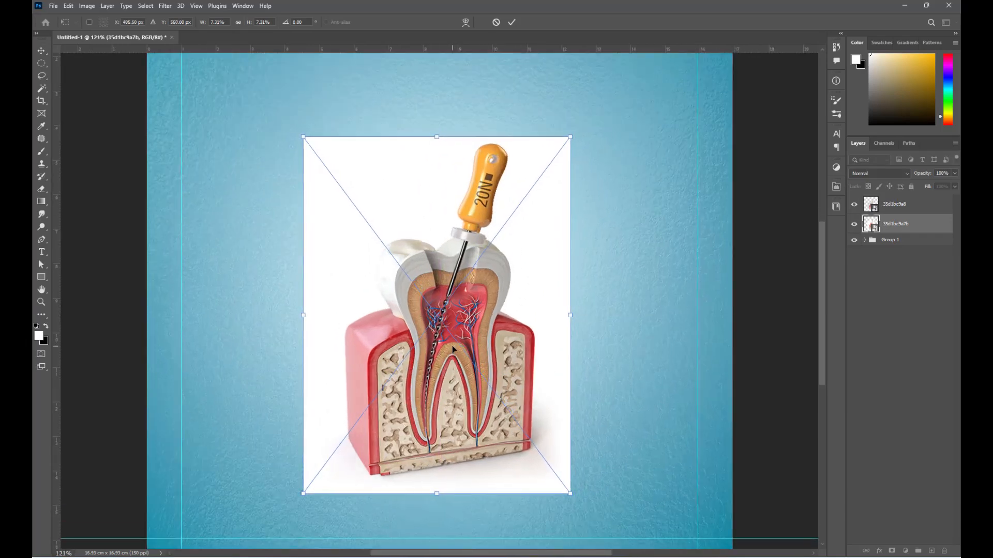
left_click_drag(570, 315, 579, 319)
key("Return")
- Nudge and slightly enlarge 35d1bc9a7b so it lines up over the other tooth
key("Up")
key("Up")
key("Up")
key("Up")
key("Up")
key("Up")
key("Left")
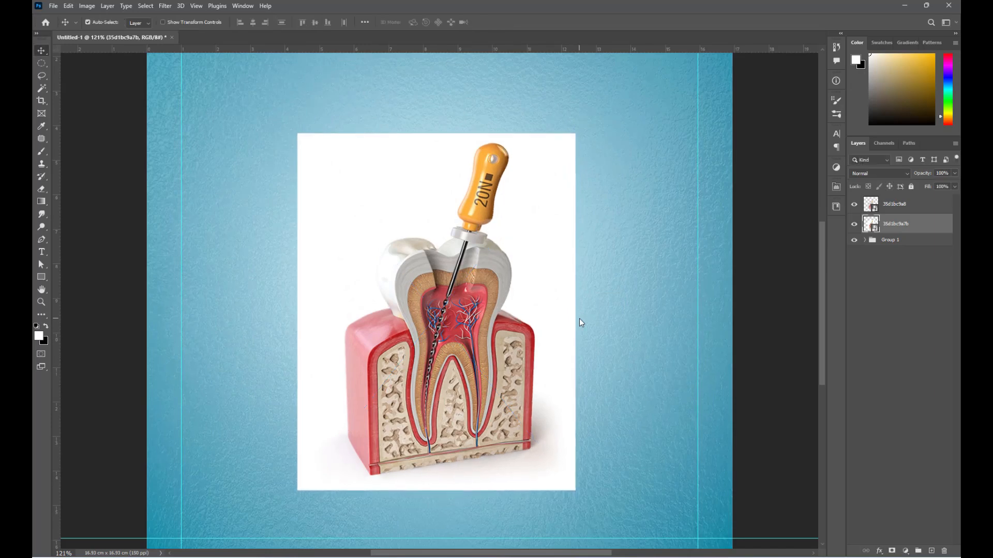
key("ctrl+t")
left_click_drag(574, 312, 579, 311)
key("Up")
key("Up")
key("Up")
key("Up")
key("Up")
key("Up")
key("Left")
key("Left")
key("Left")
key("Left")
key("Left")
key("Left")
key("Left")
key("Left")
key("Left")
key("Left")
key("Down")
key("Down")
key("Down")
key("Return")
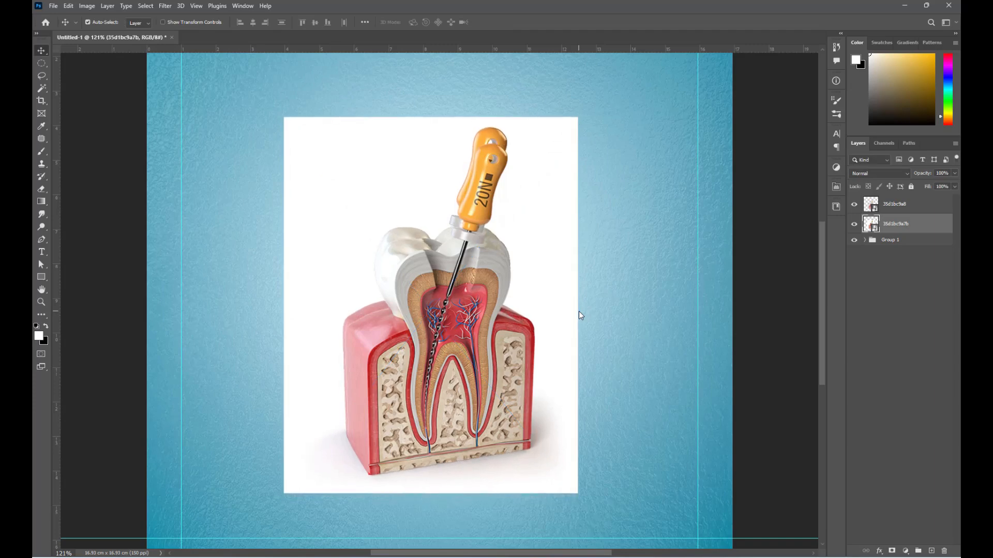
key("Up")
key("Up")
key("Up")
key("Up")
key("Up")
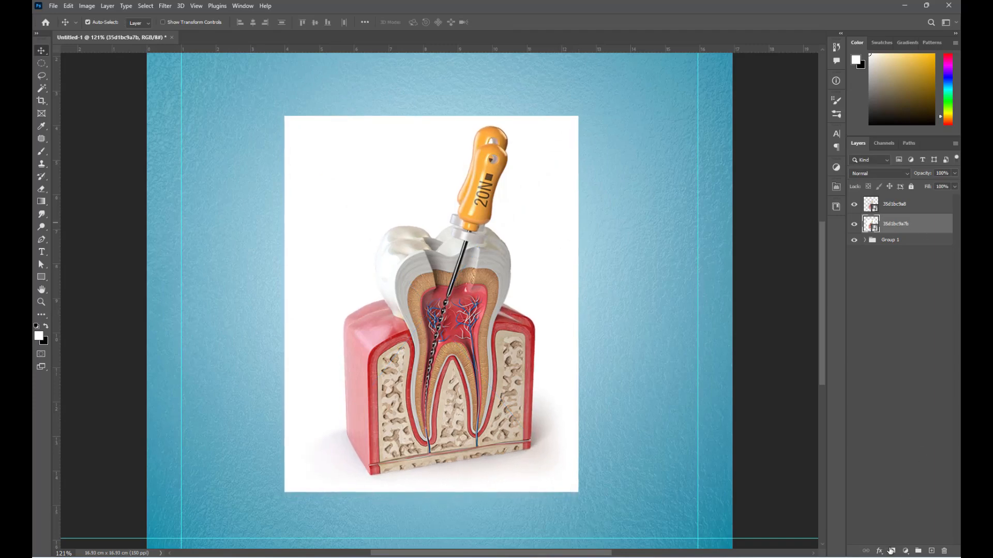
- Add a layer mask to 35d1bc9a7b and fill the upper white area black
left_click(891, 551)
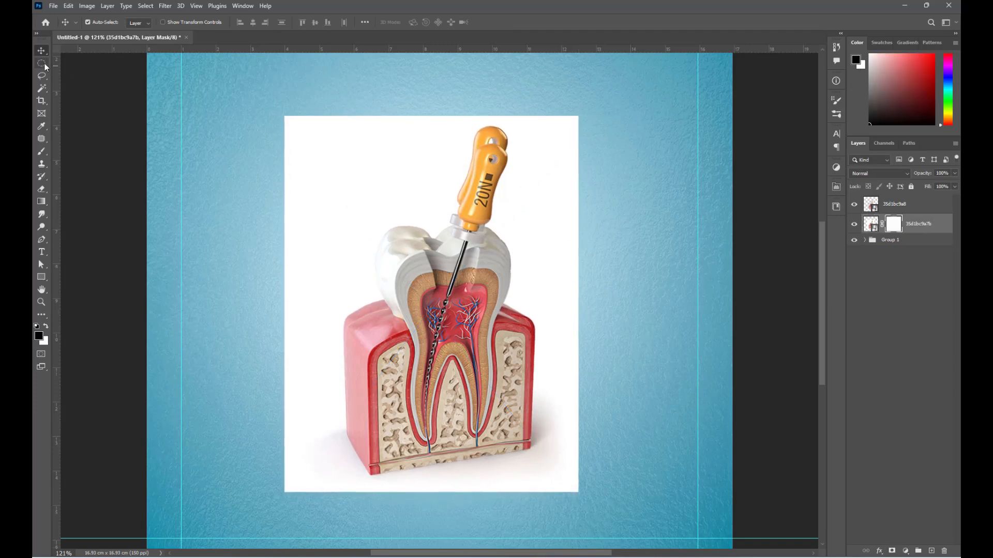
left_click_drag(44, 66, 70, 63)
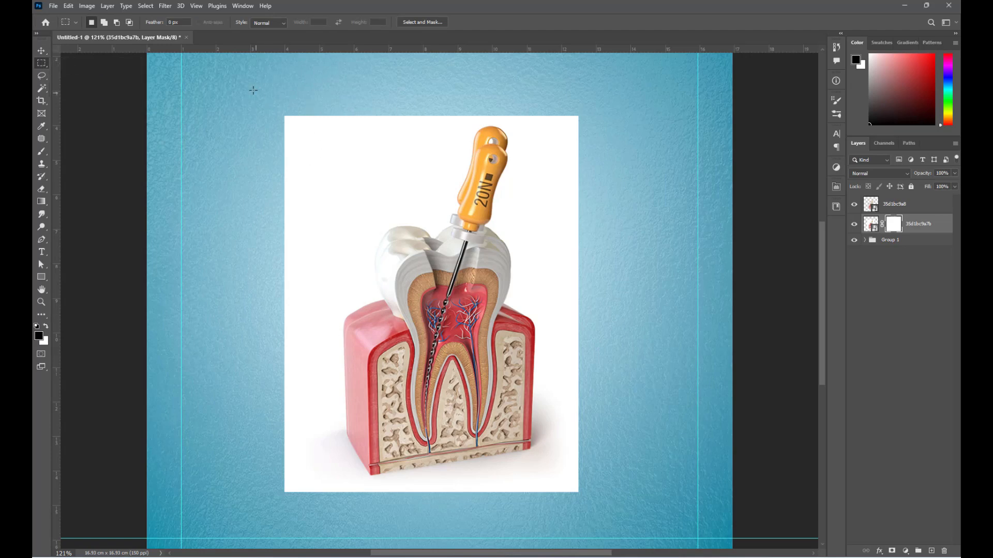
left_click_drag(253, 91, 627, 380)
key("alt+BackSpace")
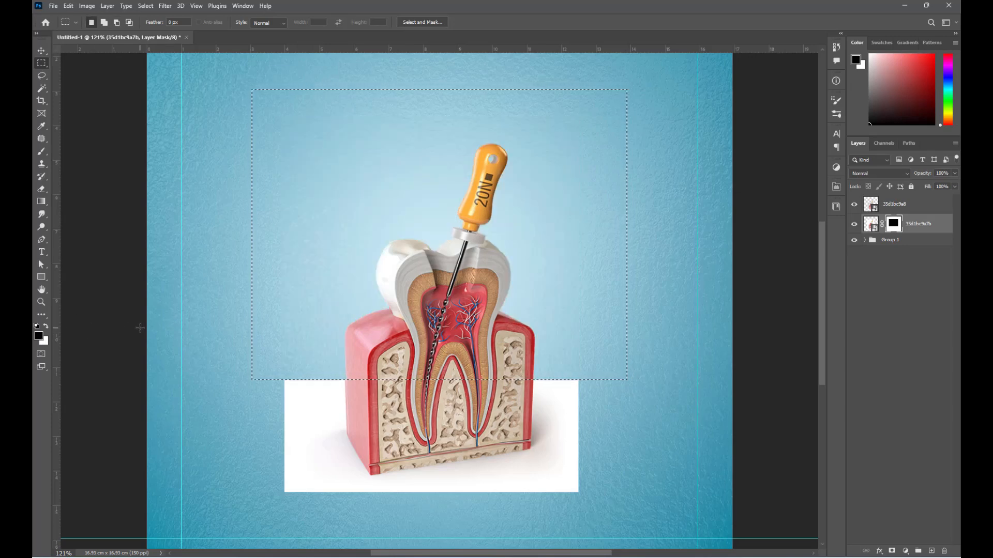
key("ctrl+d")
- Set the 35d1bc9a7b layer to Multiply blending so only a soft shadow remains
key("v")
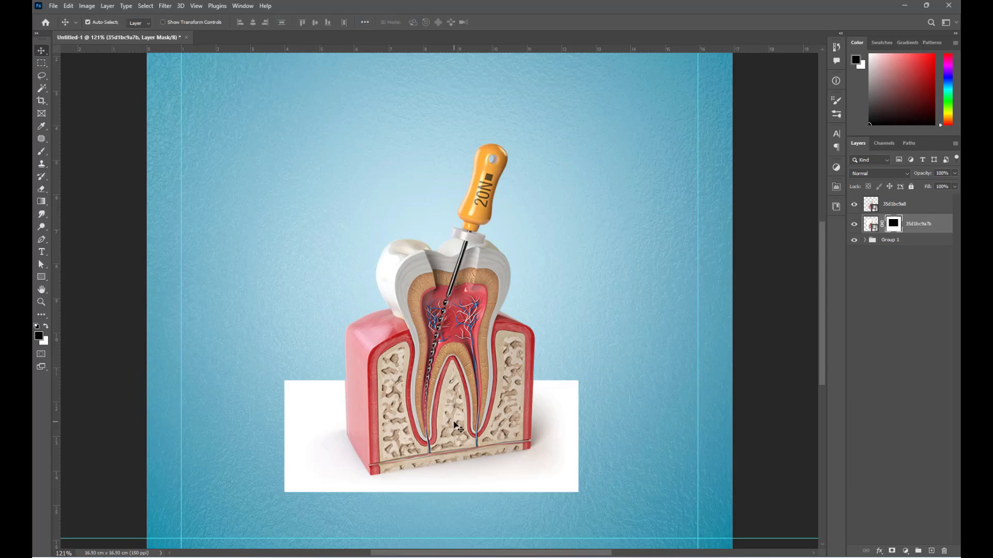
left_click(871, 225)
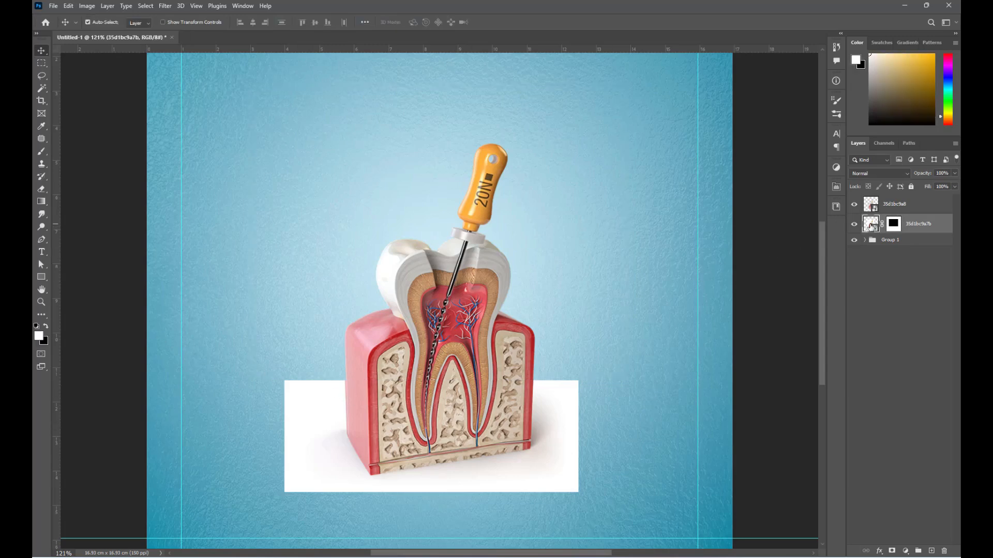
left_click(879, 173)
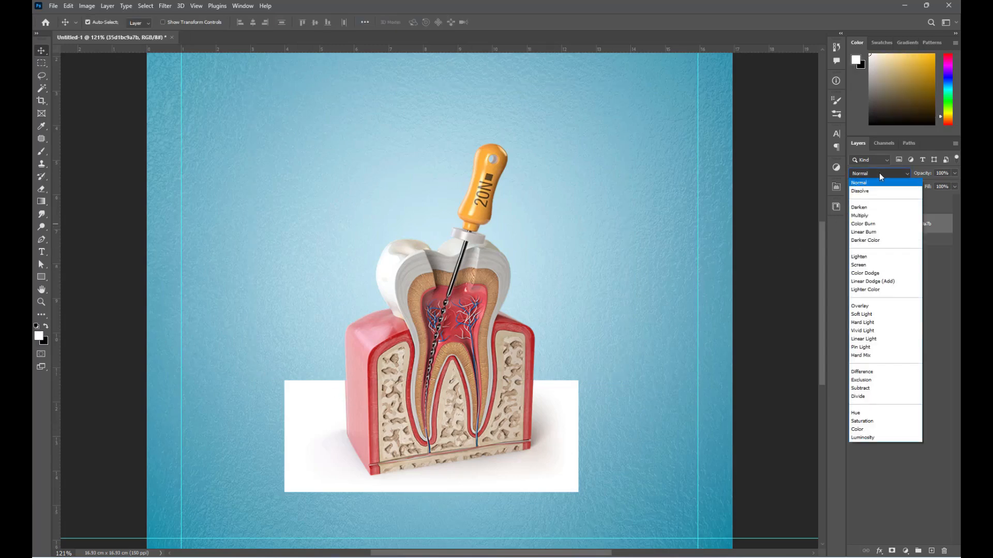
left_click(874, 216)
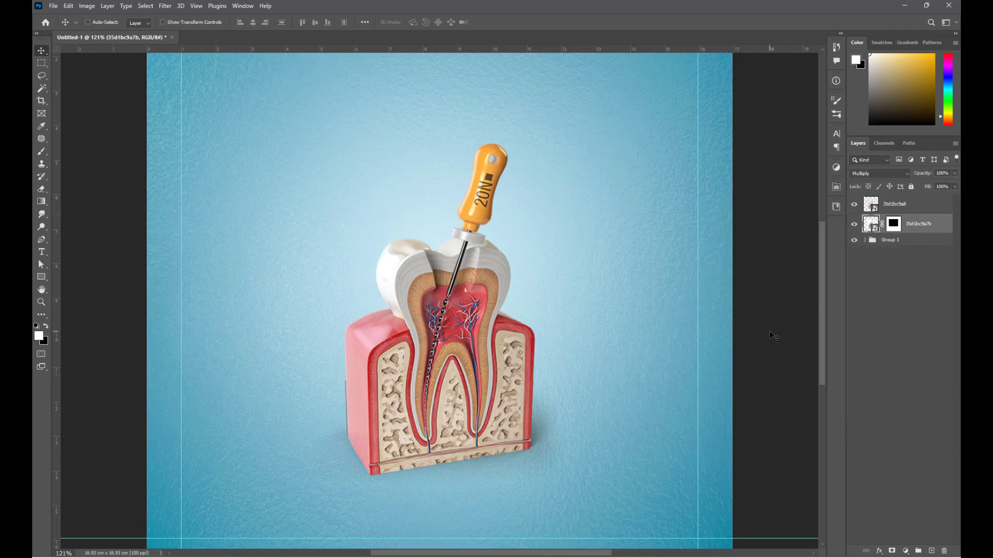
key("ctrl+t")
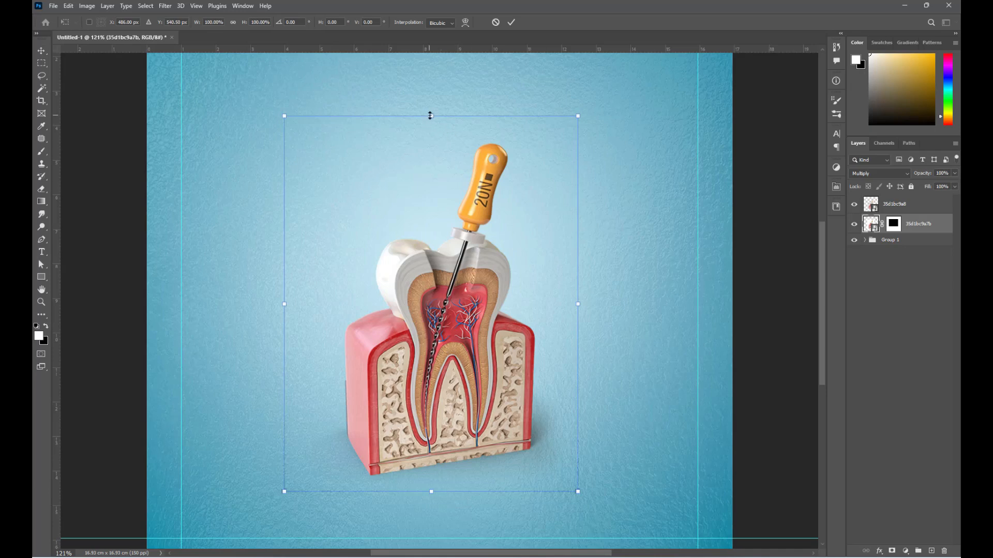
- Shrink the layer slightly, then apply Curves to 35d1bc9a8, darkening shadows and brightening highlights
left_click_drag(429, 116, 431, 120)
key("Return")
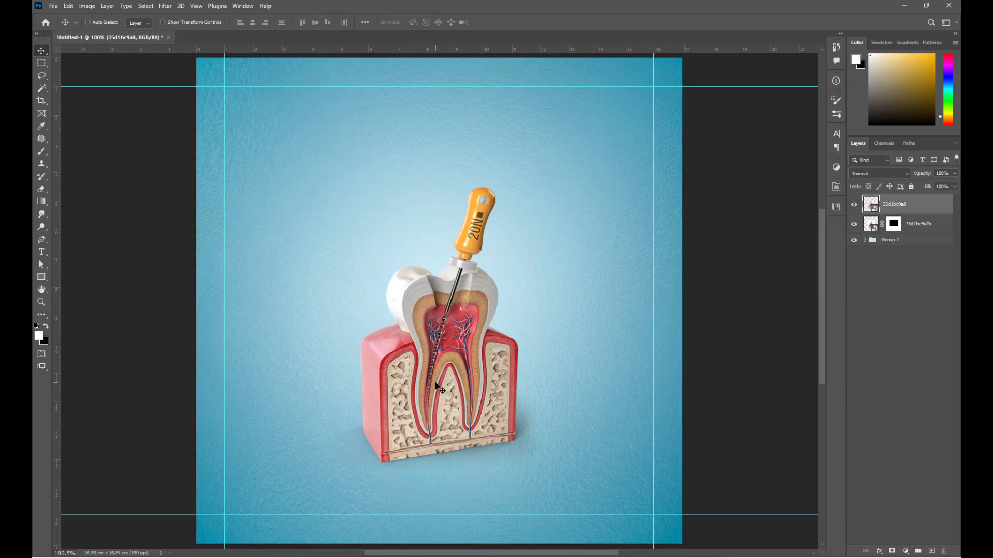
key("ctrl+m")
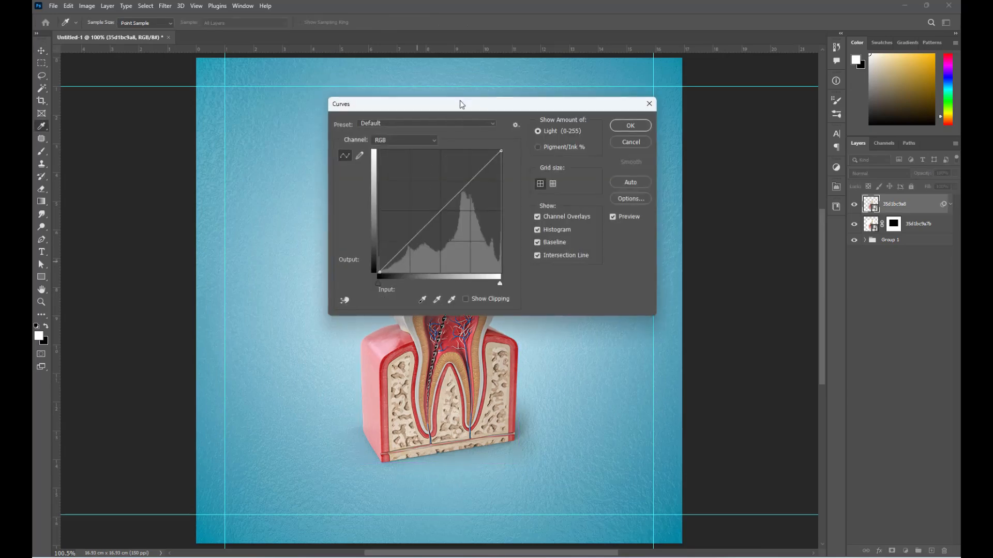
left_click_drag(460, 102, 665, 184)
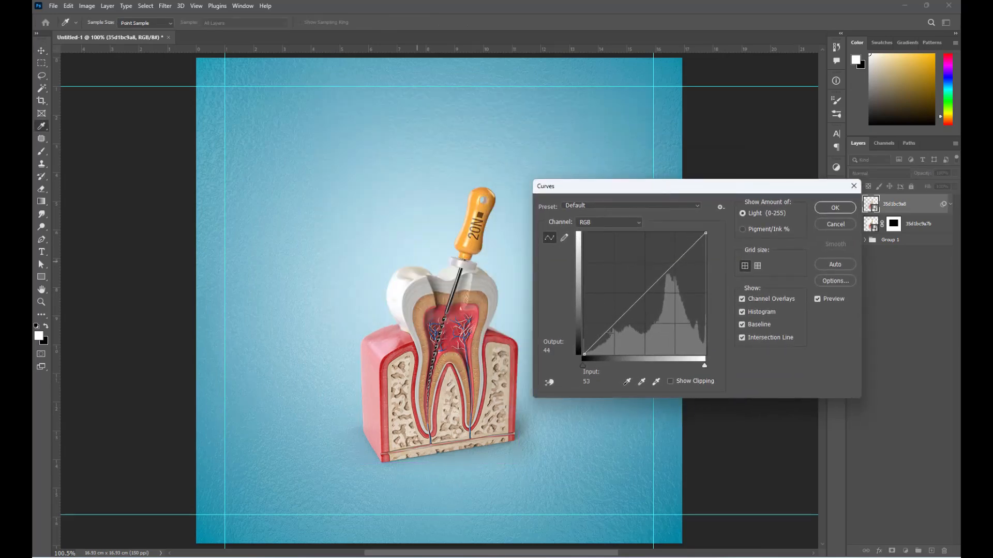
left_click_drag(608, 332, 611, 333)
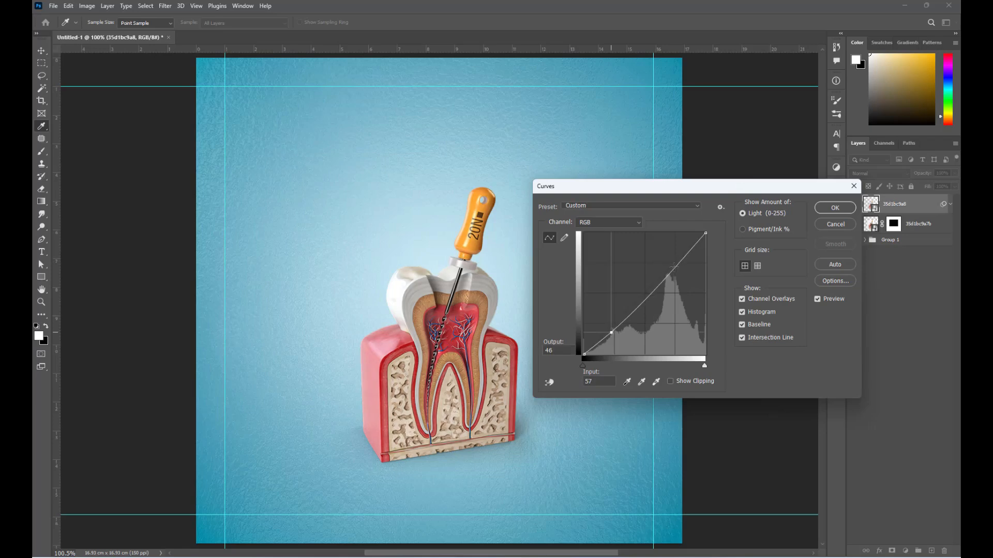
left_click_drag(673, 267, 673, 263)
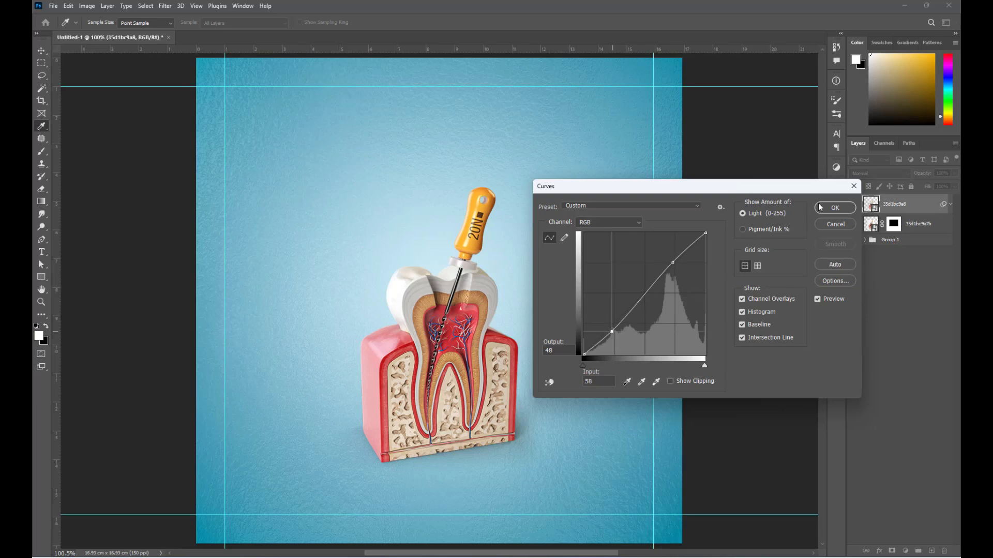
left_click(833, 209)
- Group both tooth layers as Group 2, enlarge it about 6% and nudge it down
left_click(872, 254)
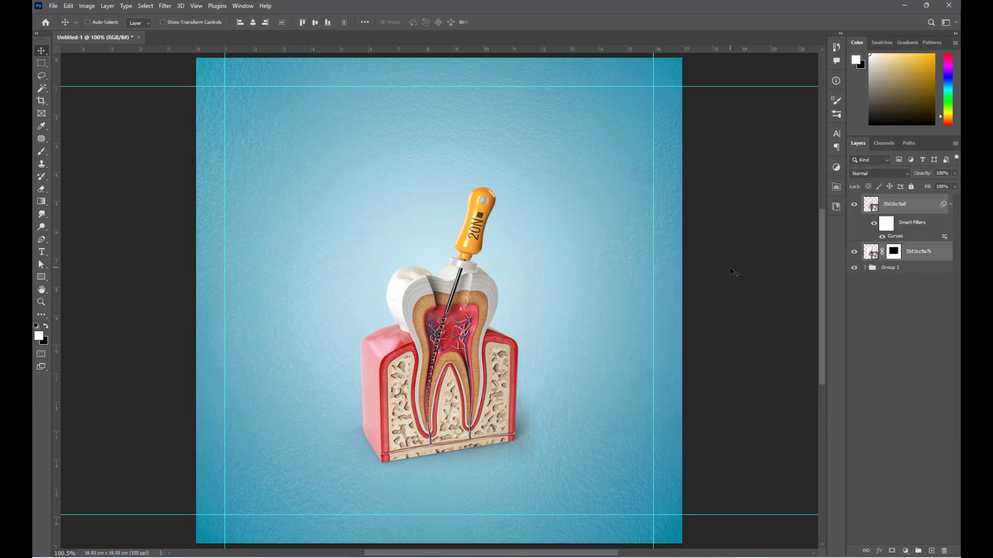
key("ctrl+g")
key("ctrl+t")
key("Return")
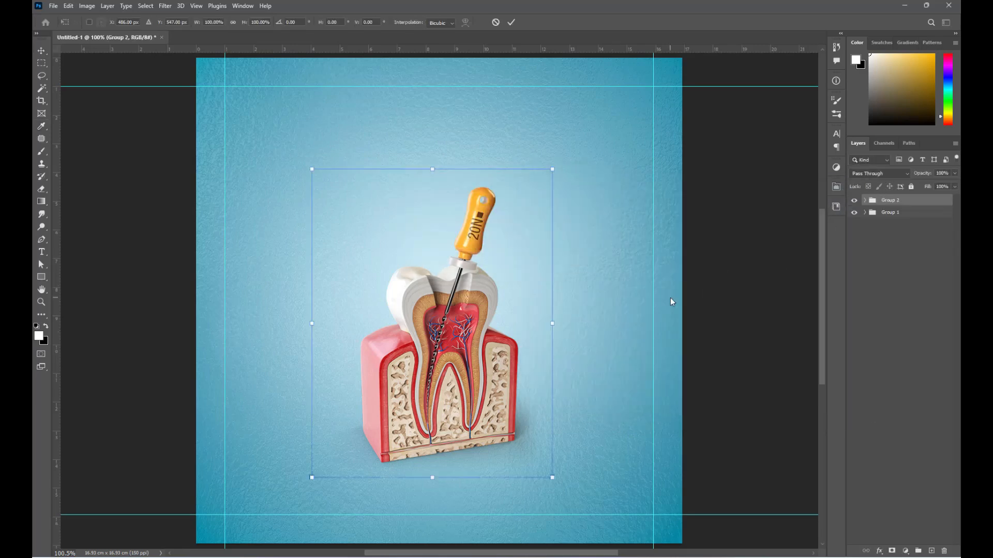
left_click_drag(552, 323, 566, 324)
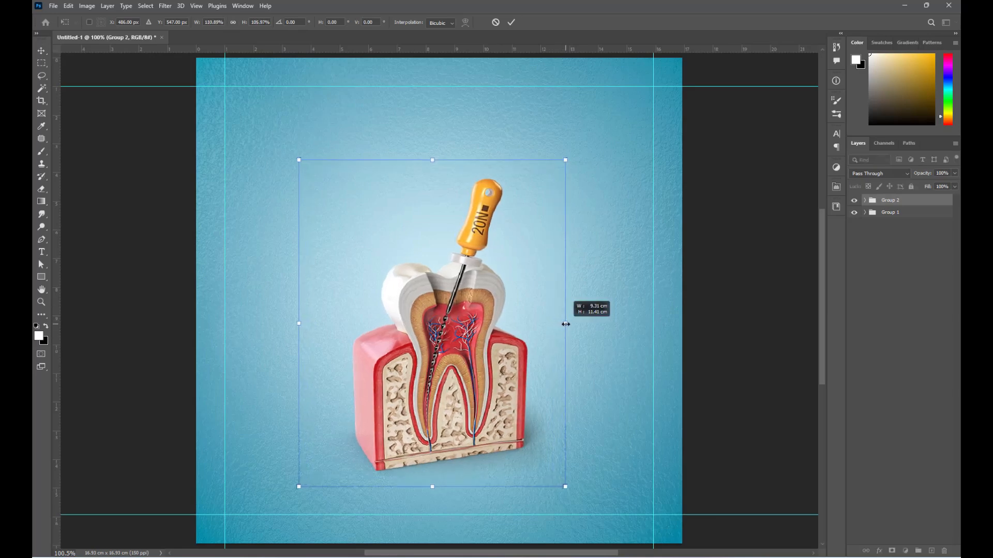
key("Return")
key("Down")
key("Down")
key("Down")
key("Down")
key("Down")
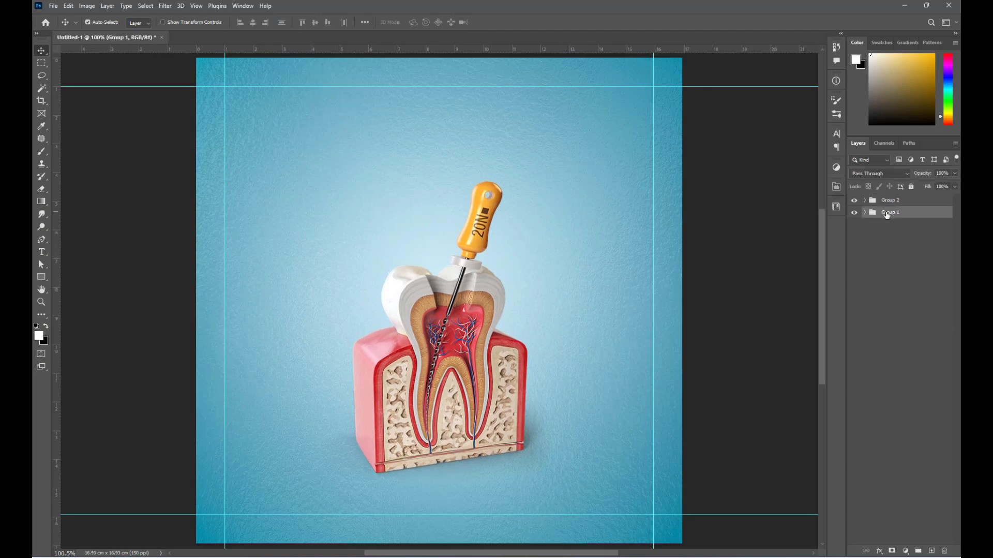
- Drop the tooth-erosion photo onto the canvas, enlarge it and shift it up and left
left_click(417, 503)
left_click_drag(621, 150, 409, 313)
left_click_drag(433, 201, 458, 94)
left_click_drag(502, 311, 437, 285)
scroll(488, 443, "down", 3)
left_click_drag(379, 153, 377, 124)
key("Return")
key("shift+Left")
key("shift+Left")
key("ctrl+t")
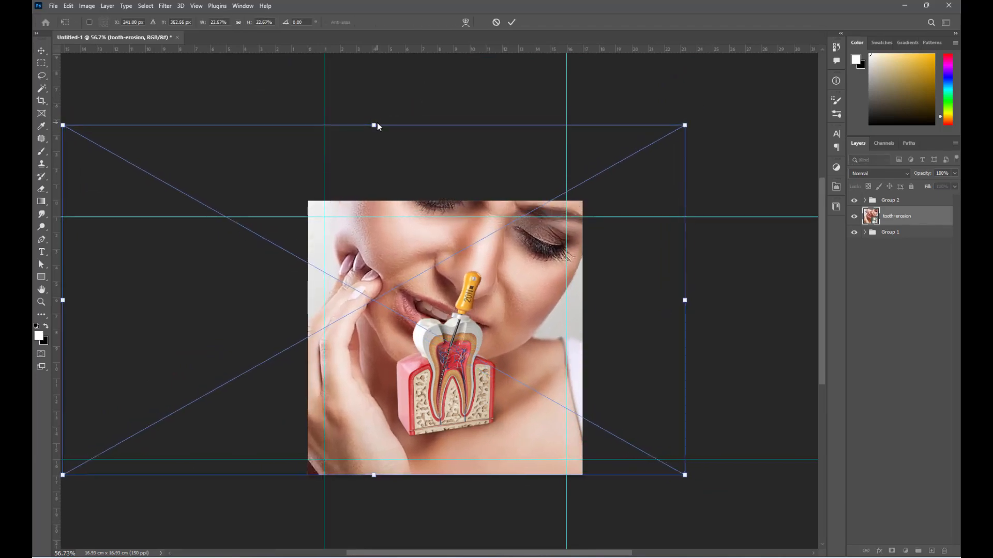
key("Return")
- Set the tooth-erosion photo to Multiply at 40% opacity and move it into Group 1
key("ctrl+0")
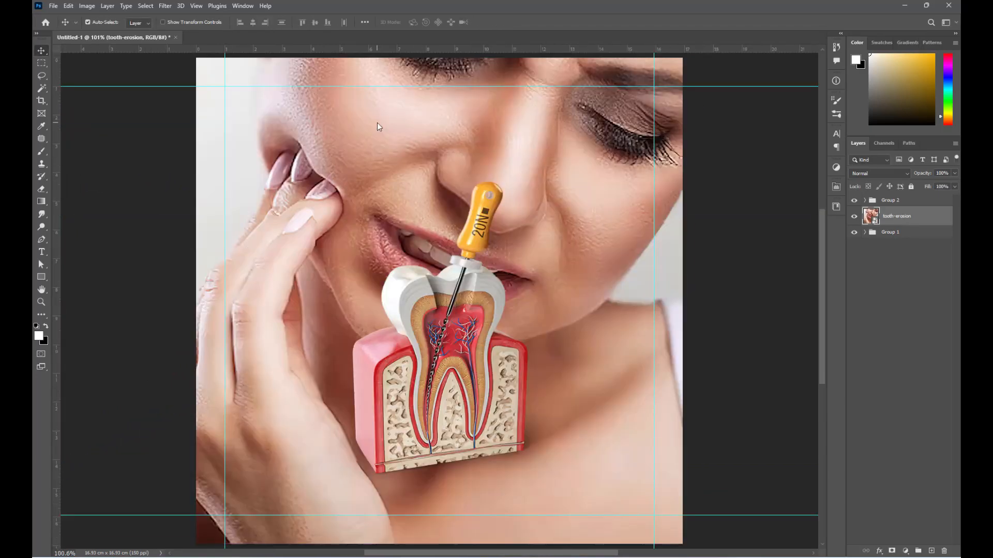
left_click(883, 174)
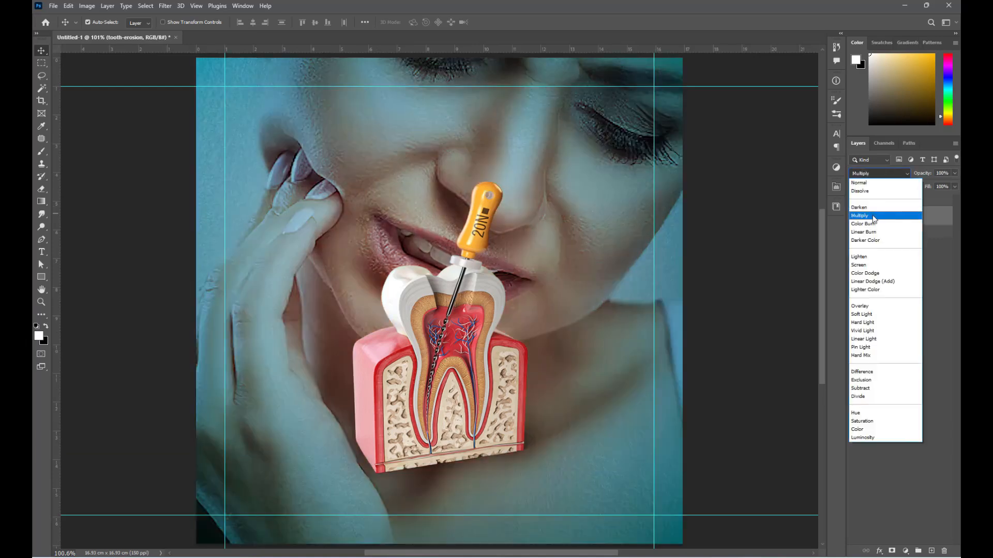
left_click(874, 219)
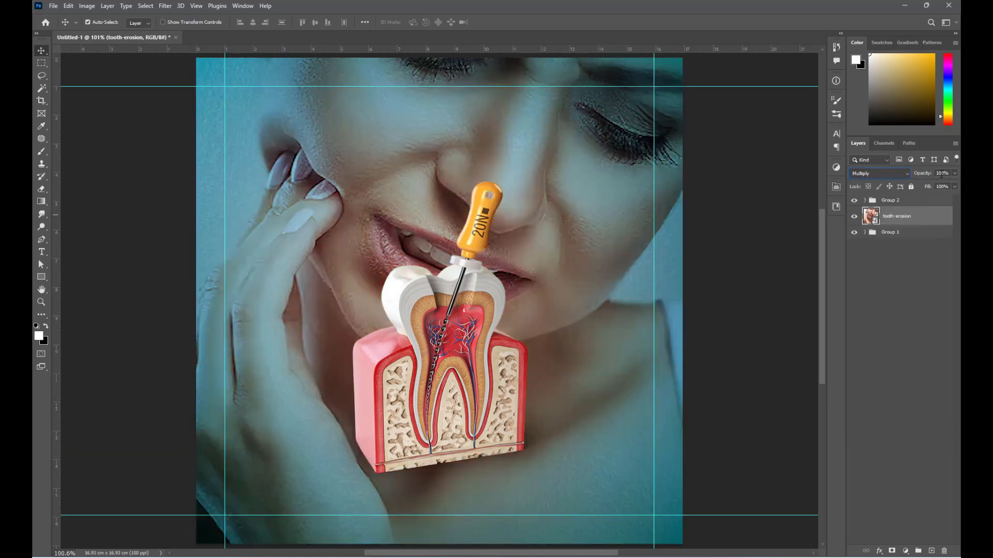
type("40")
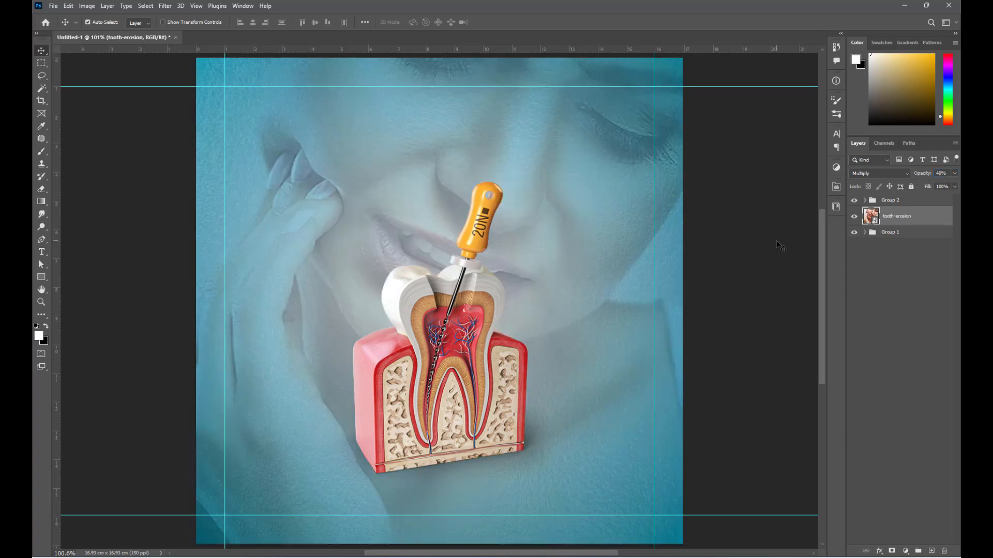
left_click(865, 232)
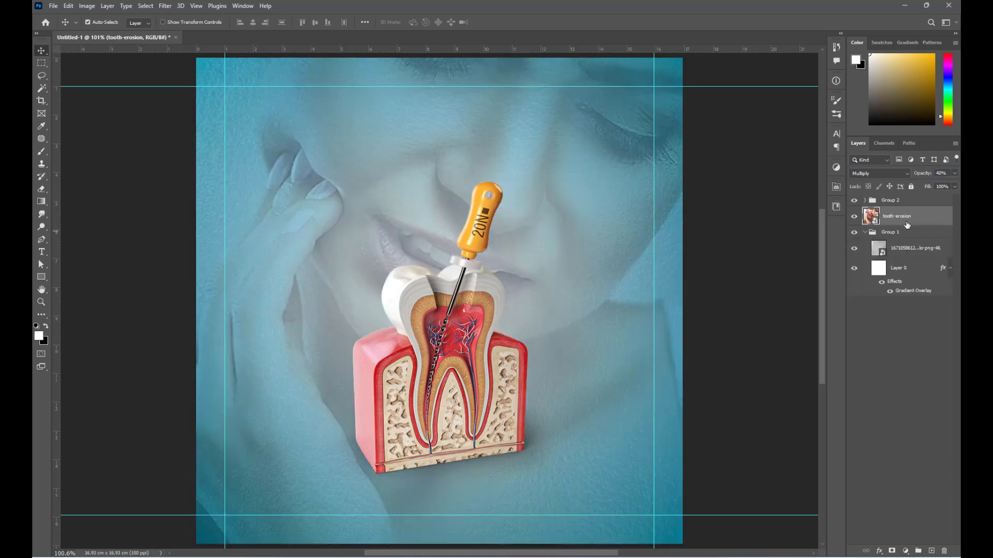
key("ctrl+bracketleft")
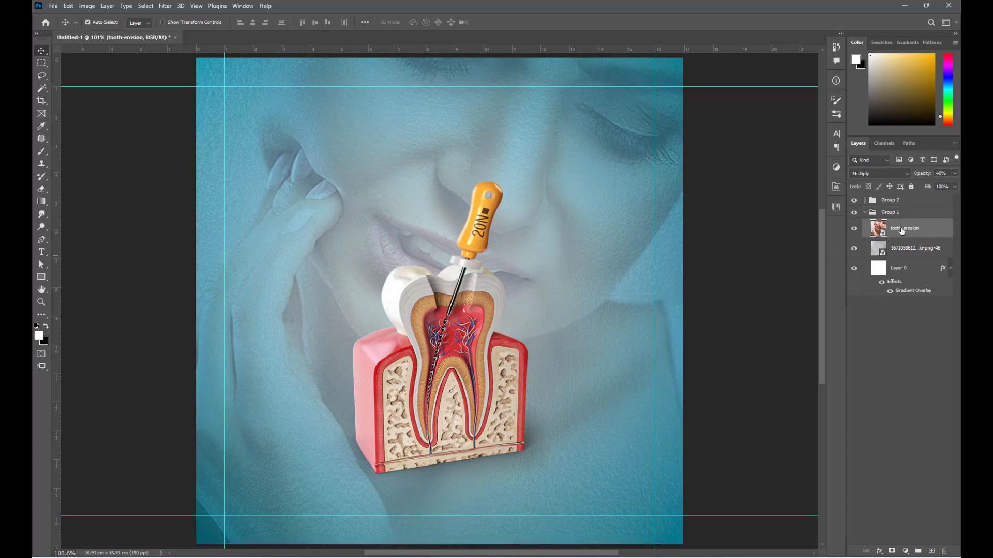
- Paint a soft white dab over the mouth and tooth on a new layer above Layer 0
left_click(913, 267)
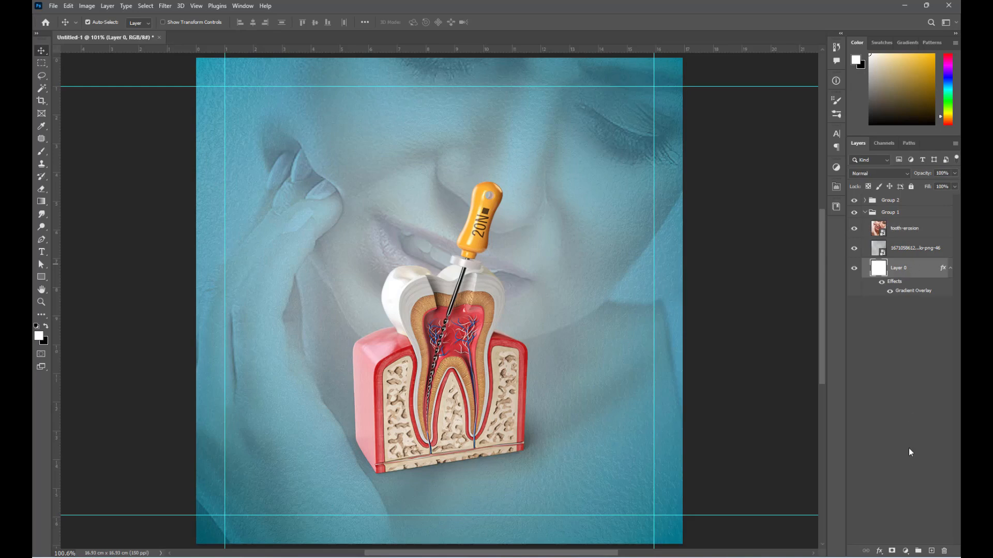
left_click(932, 551)
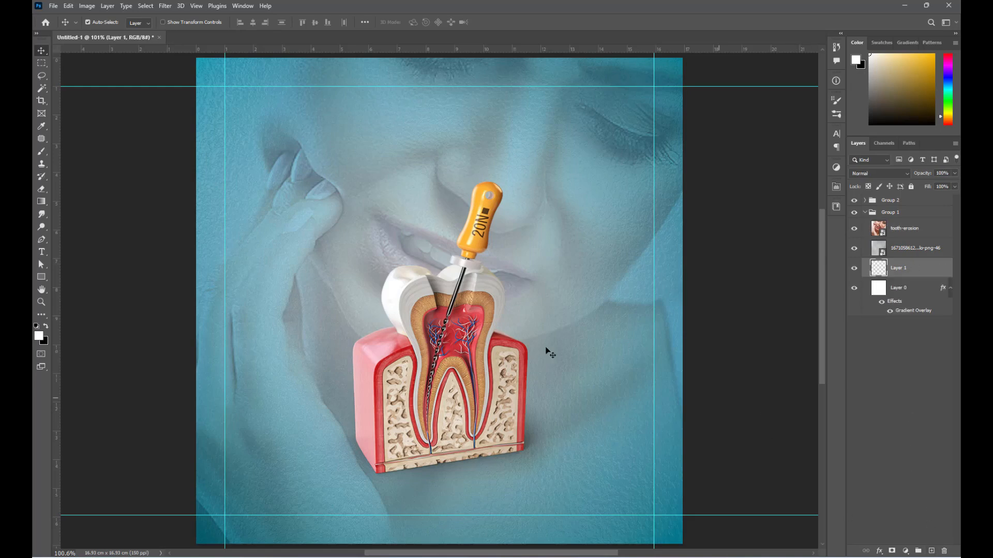
left_click(43, 151)
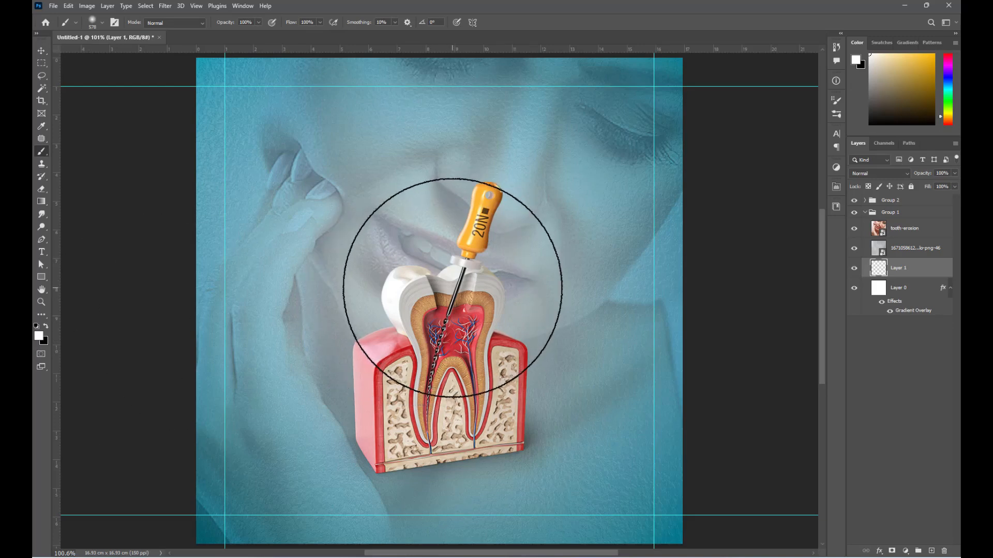
left_click(451, 285)
- Centre the white glow on the page and scale it to about 140%
key("v")
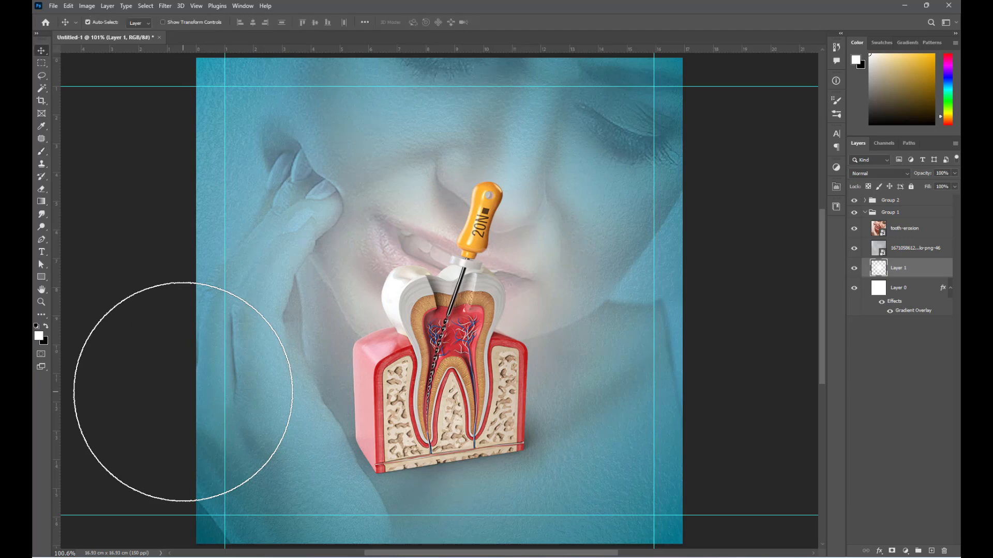
key("ctrl+t")
scroll(271, 346, "down", 1)
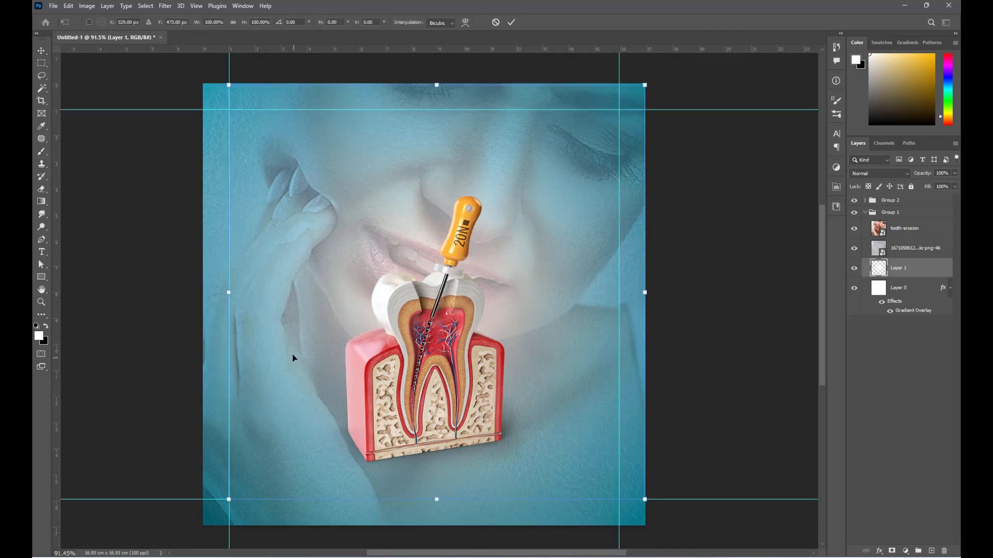
mouse_move(397, 262)
left_mouse_down()
mouse_move(387, 243)
mouse_move(384, 275)
left_mouse_up()
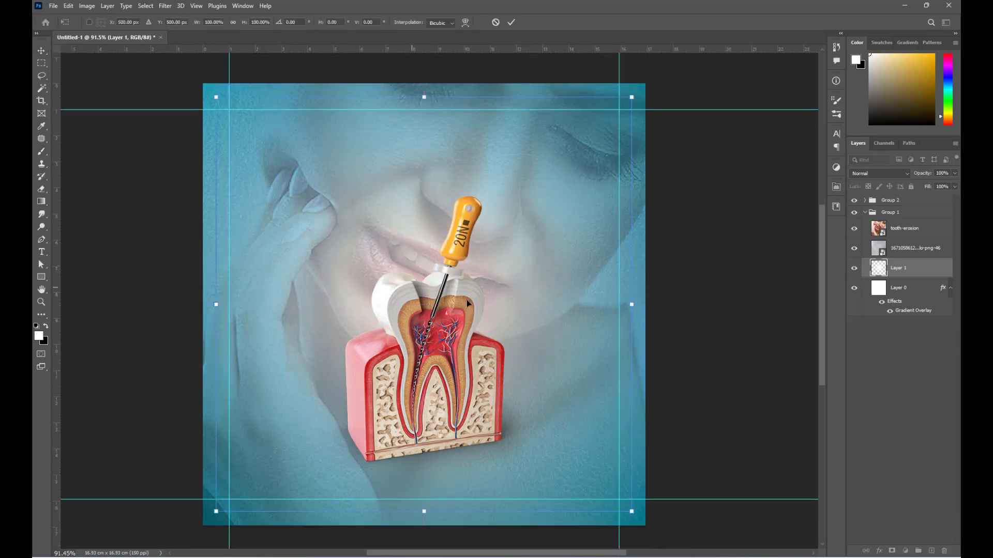
left_click_drag(631, 304, 714, 299)
key("Return")
- Collapse Group 1 and drag the Dental logo from the Social media folder toward the poster
scroll(714, 298, "up", 1)
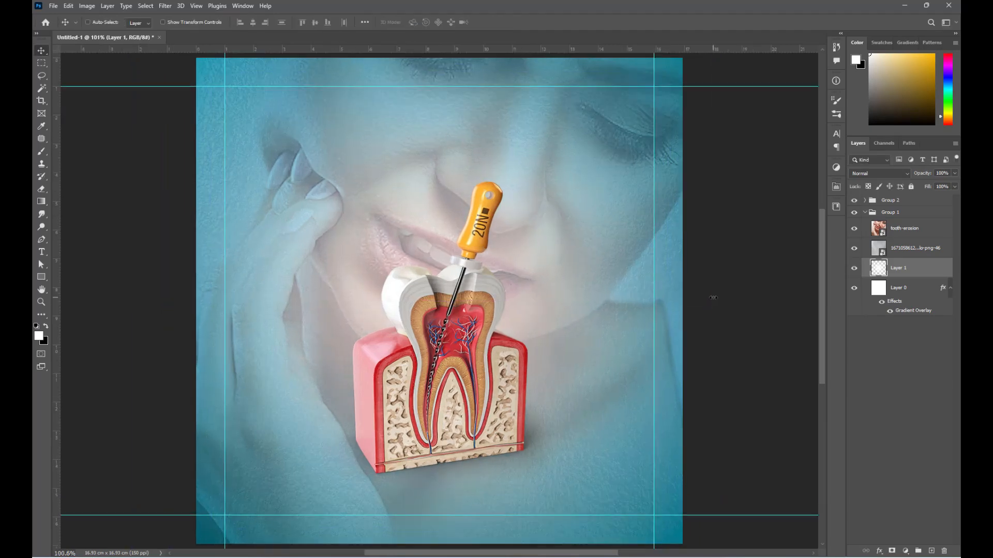
left_click(866, 212)
left_click(743, 259)
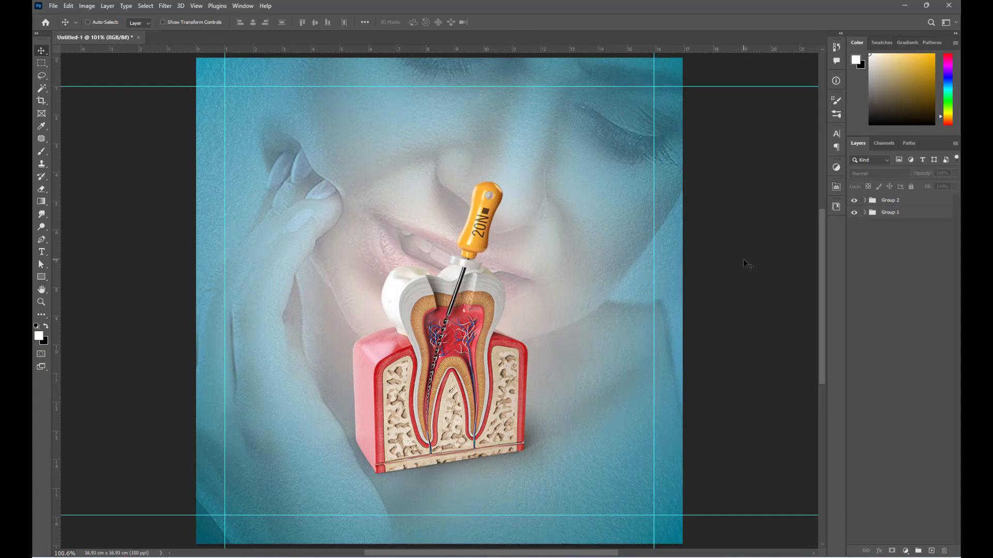
left_click(434, 502)
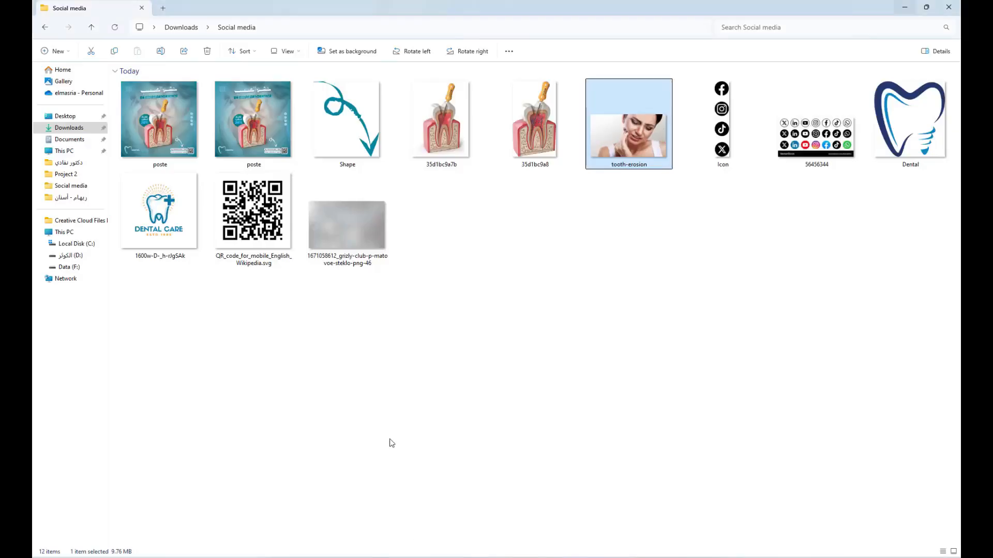
left_click(887, 131)
left_click_drag(911, 131, 292, 430)
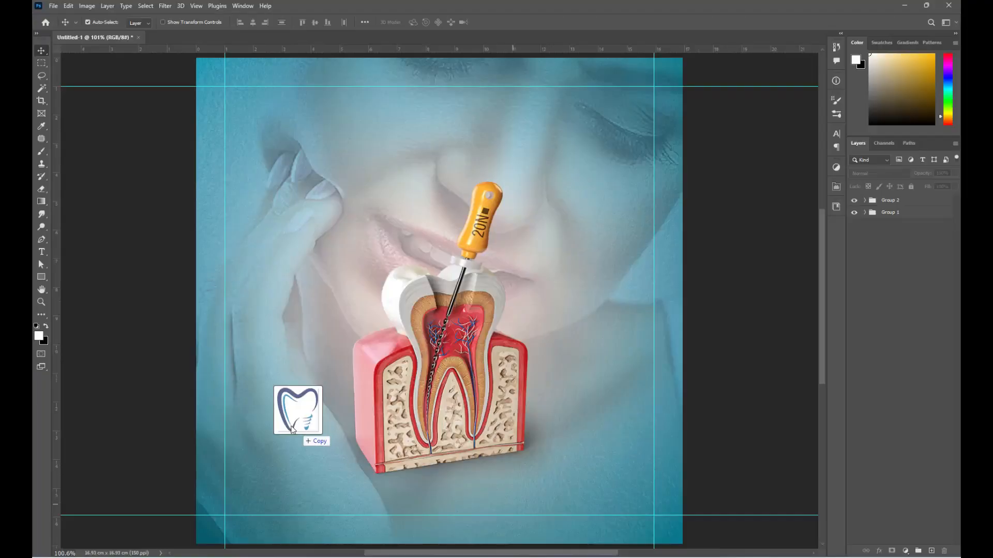
- Place the Dental logo on the poster, shrunk small and nudged into the lower-left corner
left_click_drag(439, 58, 255, 465)
key("Return")
key("shift+Left")
key("shift+Left")
key("shift+Left")
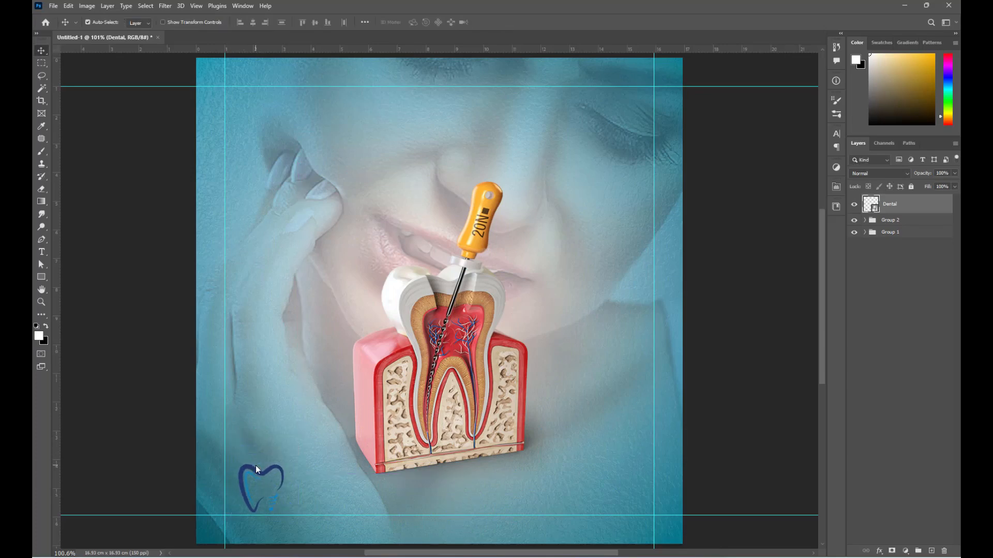
key("Left")
key("Left")
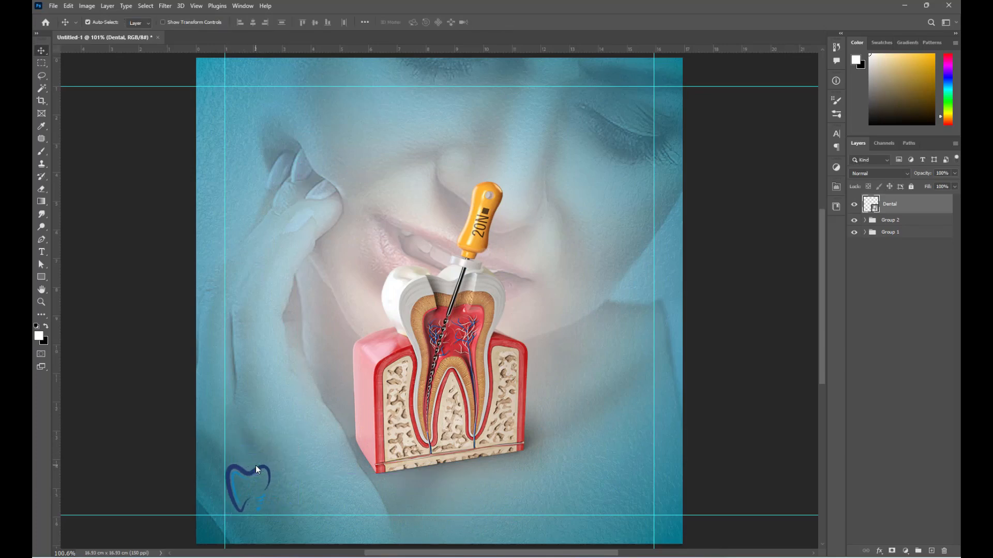
- Rasterize the Dental logo layer
right_click(904, 205)
left_click(845, 347)
scroll(235, 533, "up", 10)
scroll(346, 295, "down", 3)
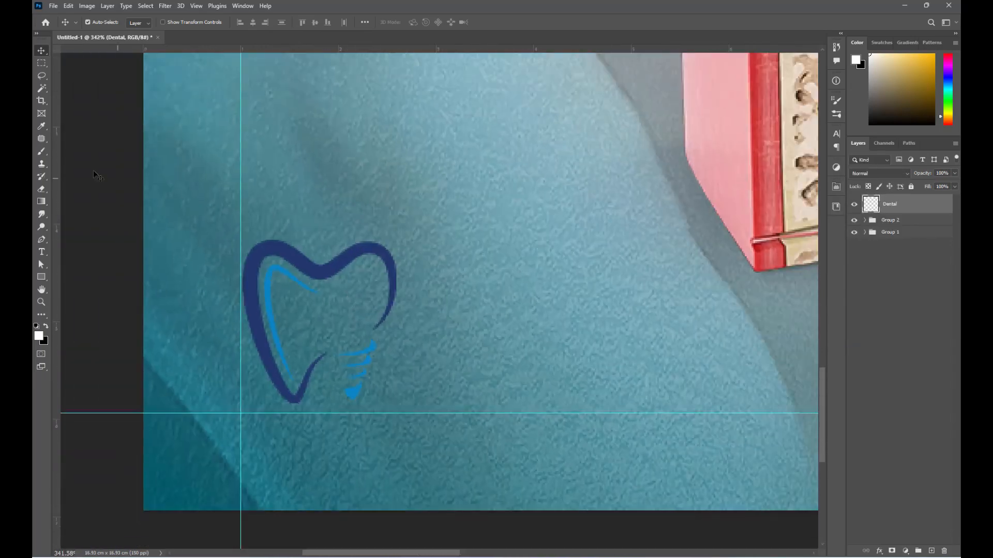
- Trace the logo's inner strokes with the Pen tool and cut them onto their own layer
left_click(42, 239)
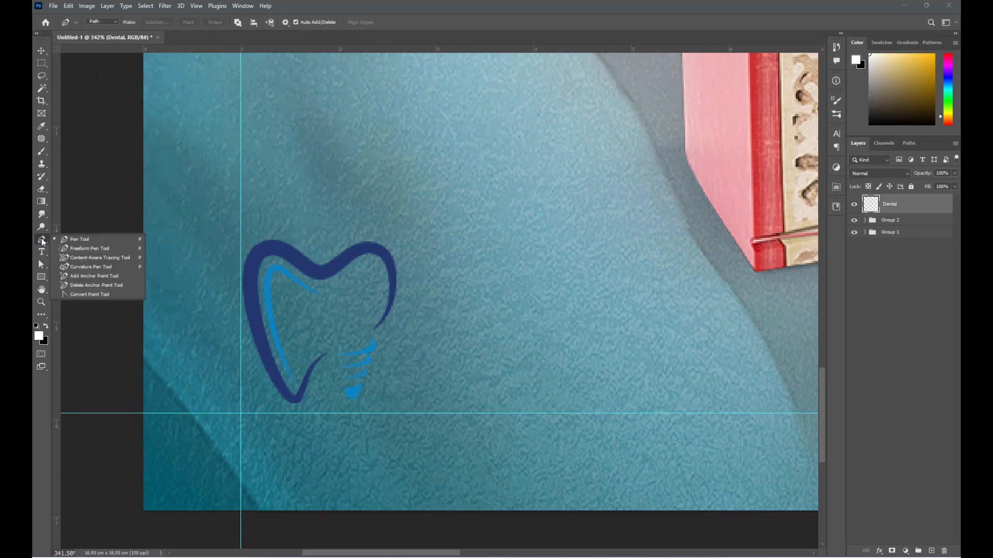
left_click(308, 282)
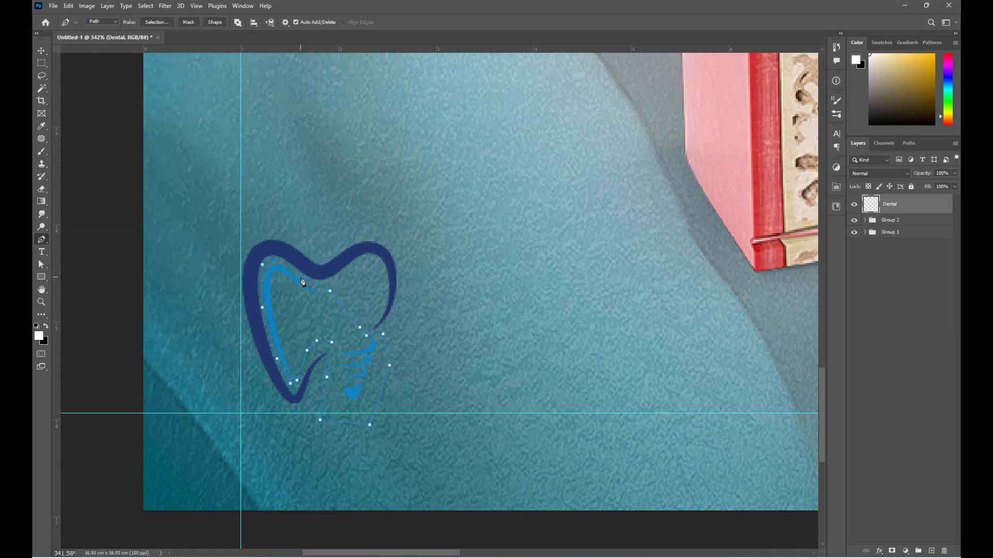
key("m")
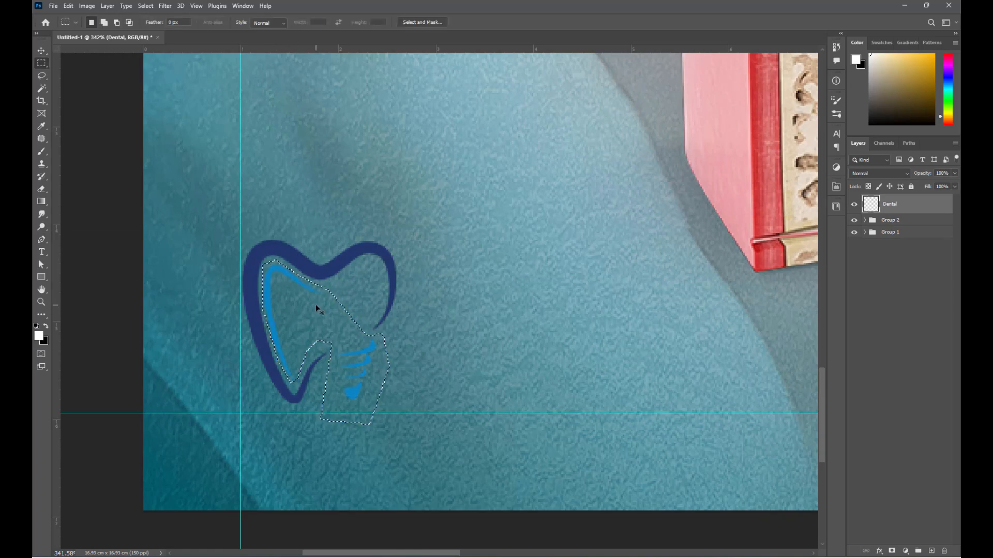
right_click(316, 305)
left_click(353, 380)
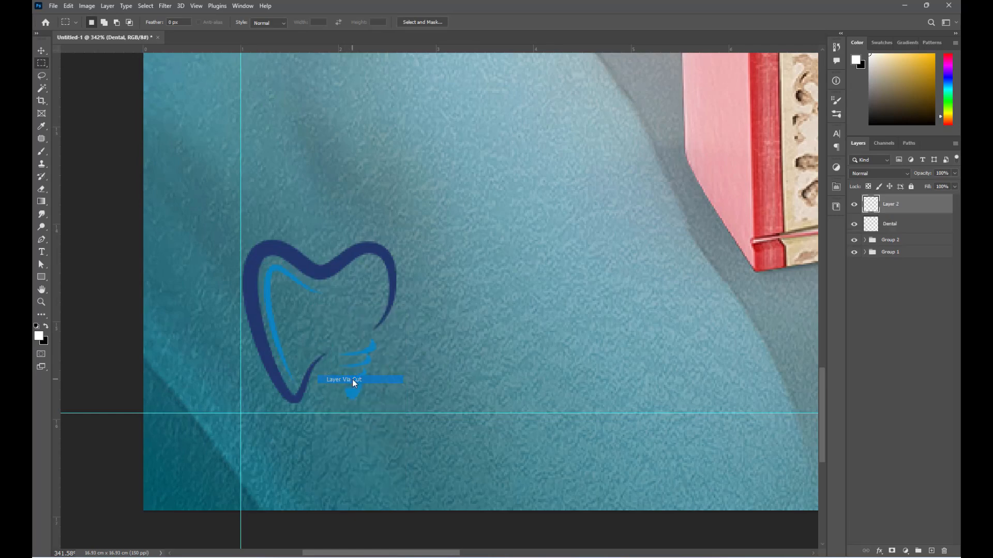
- Give the outer tooth outline (Dental layer) a white Color Overlay
key("v")
left_click(356, 257)
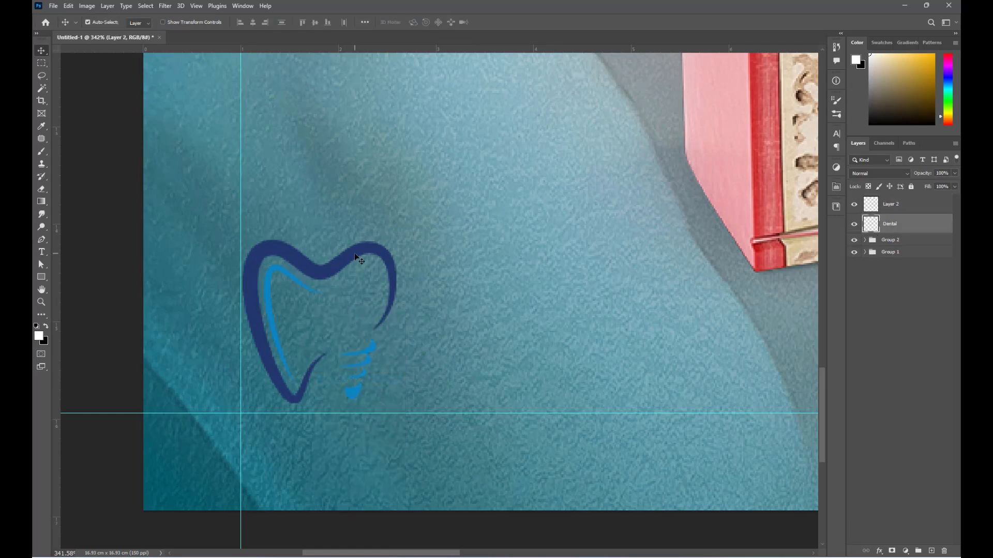
left_click(880, 553)
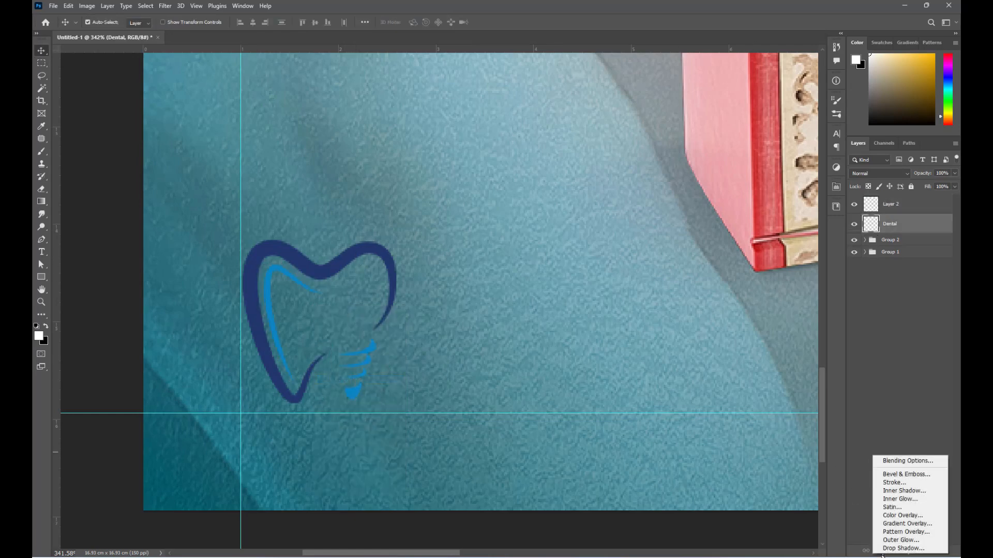
left_click(900, 515)
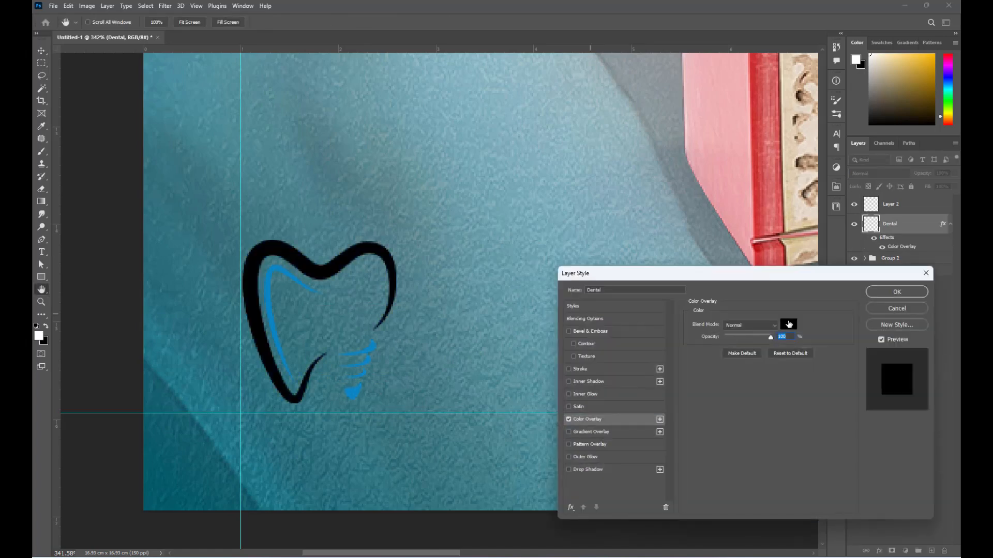
left_click(789, 325)
left_click(677, 242)
left_click(896, 236)
left_click(879, 290)
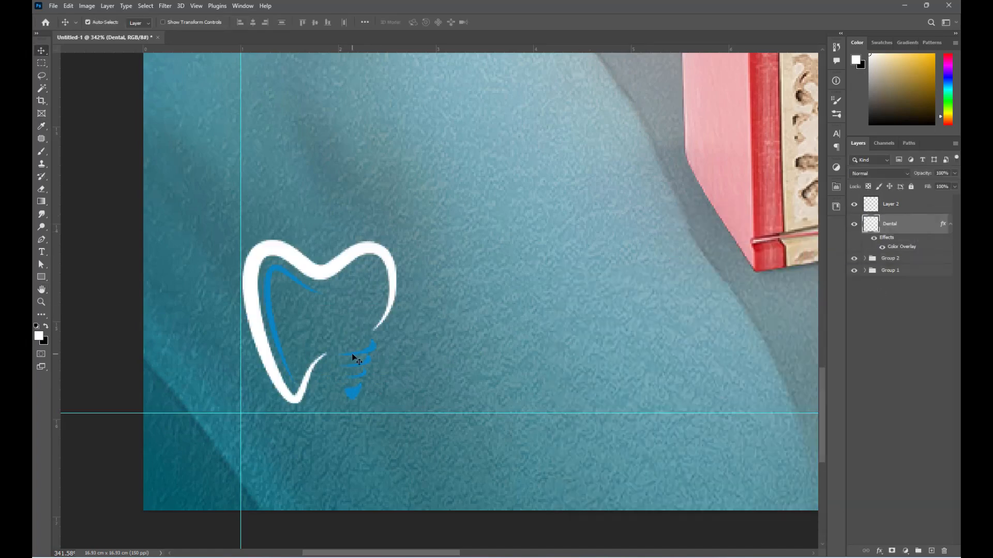
- Give the inner strokes layer (Layer 2) a light blue 40beff Color Overlay
left_click(355, 357)
left_click(880, 553)
left_click(902, 512)
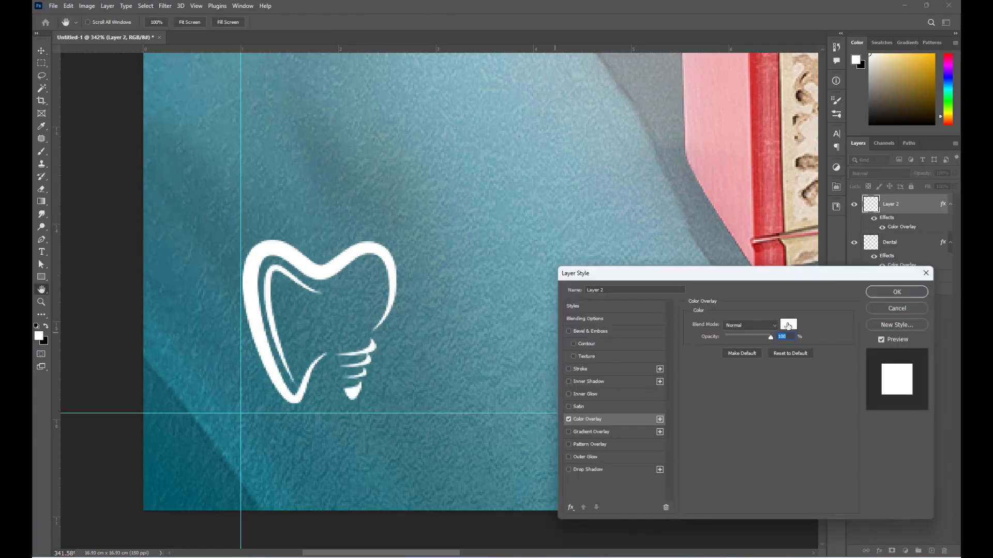
left_click(788, 325)
left_click(810, 296)
left_click(764, 243)
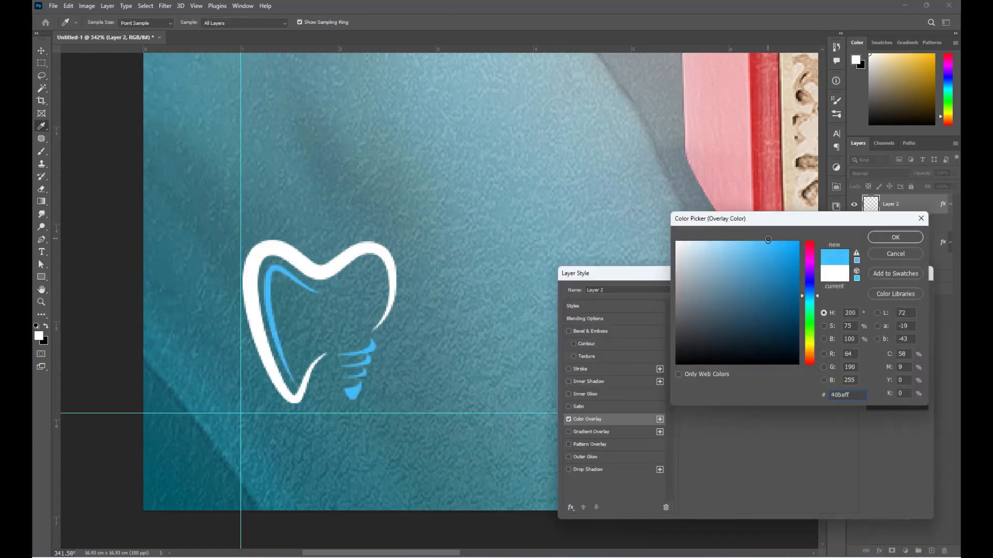
key("Return")
key("Return")
- Add the DENTAL CARE text line beside the logo
scroll(363, 379, "down", 5)
left_click(220, 366)
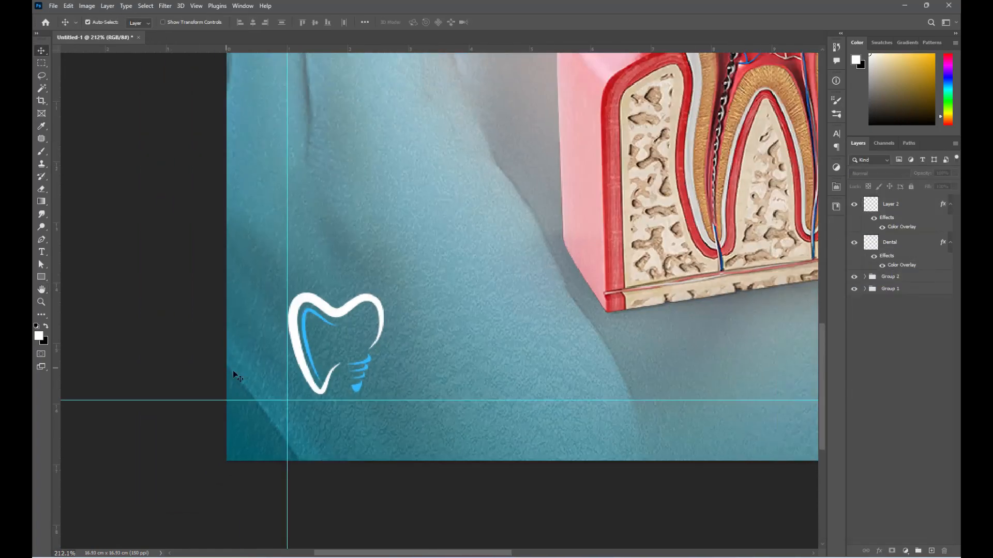
key("t")
left_click(411, 311)
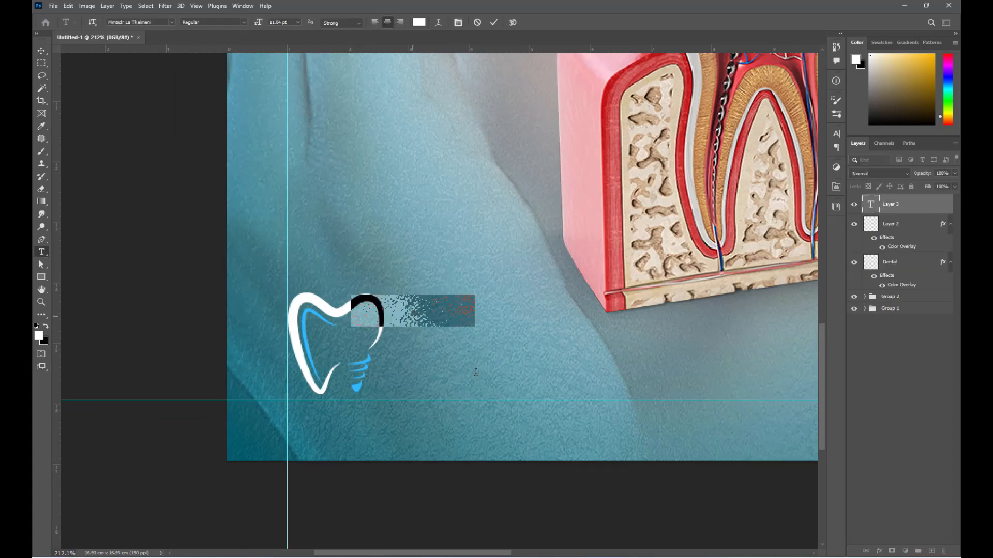
type("DENT")
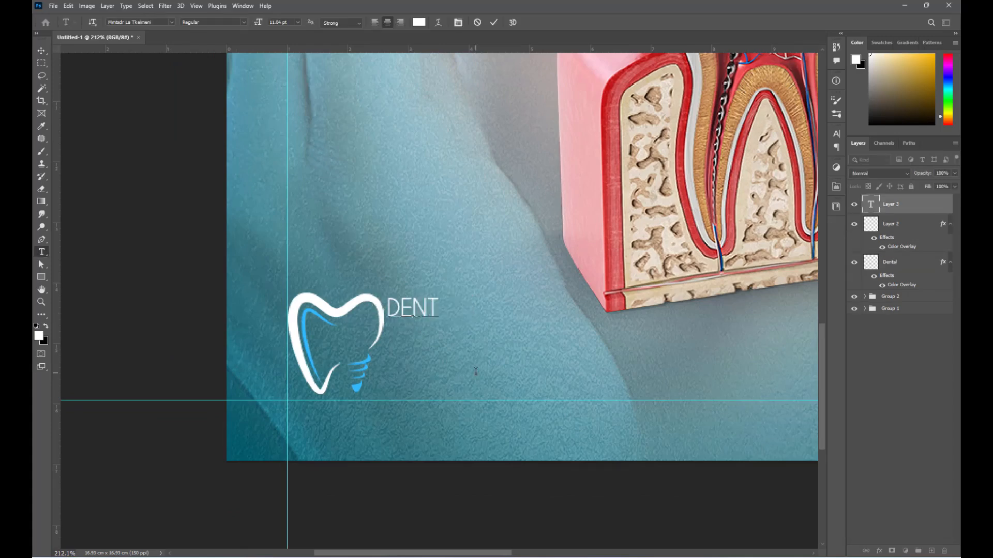
type("AL")
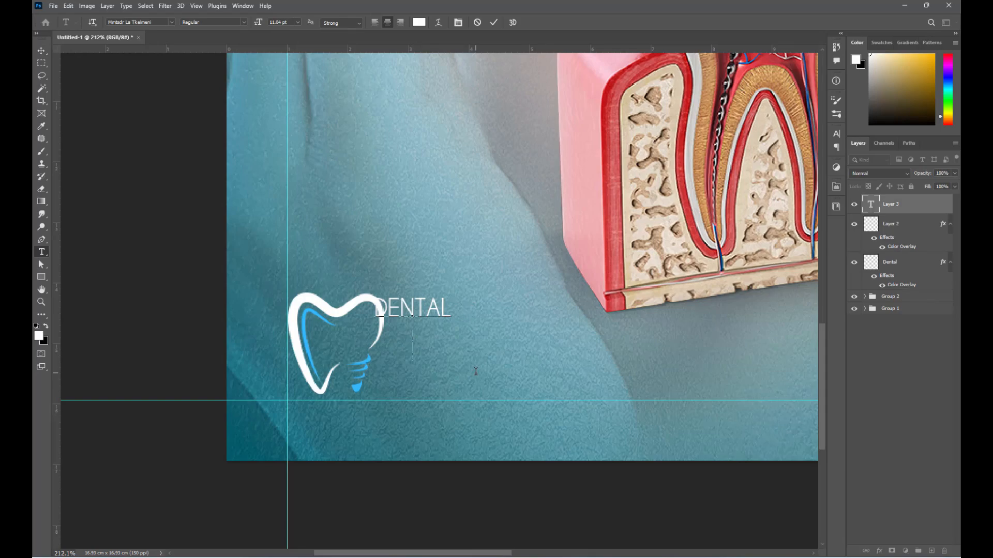
key("ctrl+Return")
- Group the DENTAL CARE text, Layer 2 and Dental layers as Group 3
key("v")
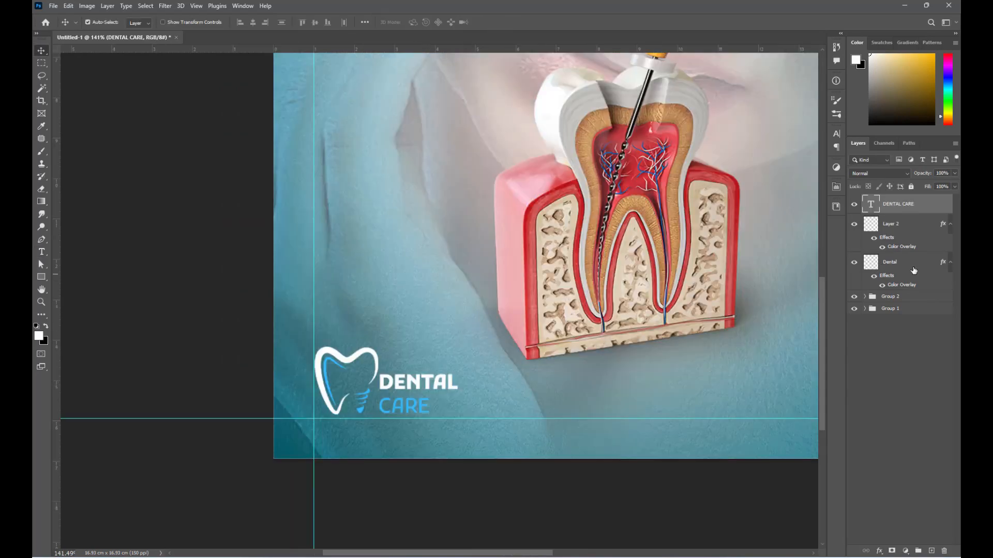
left_click(916, 265, "shift")
key("ctrl+g")
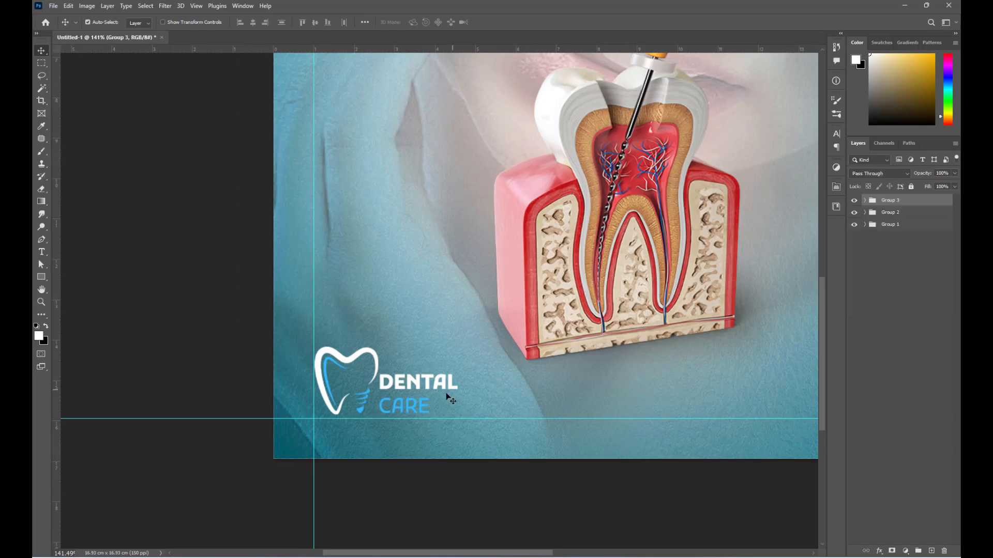
- Give Group 3 a drop shadow with 3 px size and 40% opacity
left_click(878, 551)
left_click(890, 539)
double_click(784, 387)
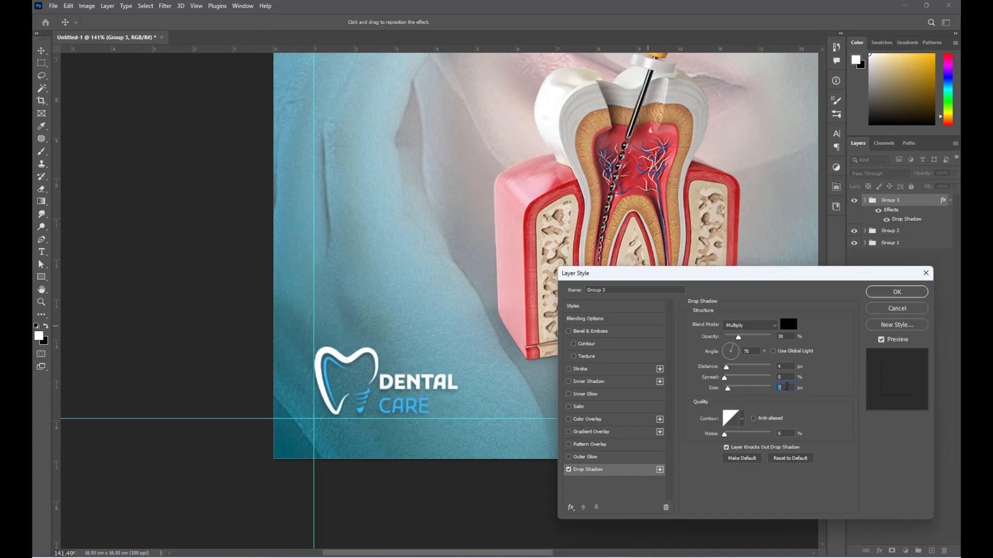
type("3")
type("50")
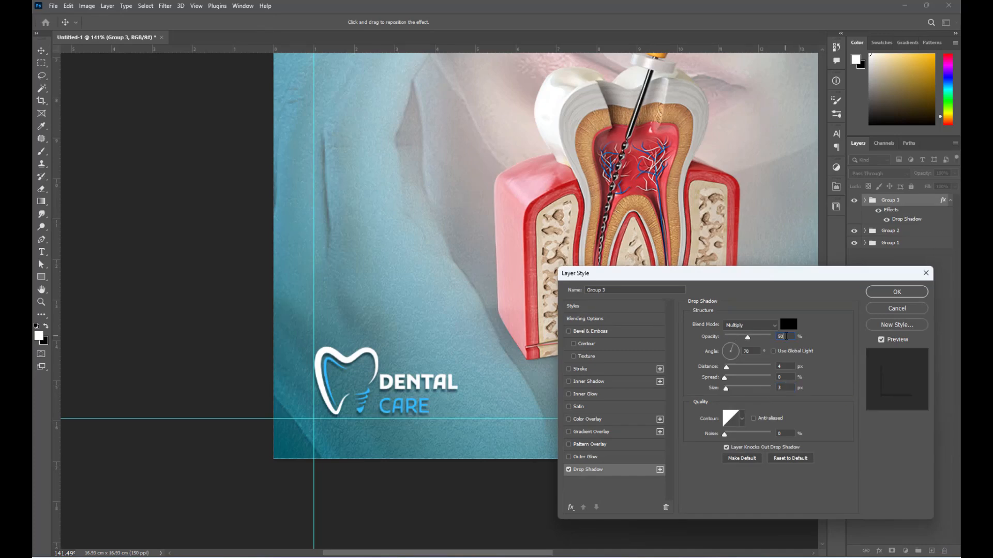
type("40")
left_click(891, 293)
key("ctrl+0")
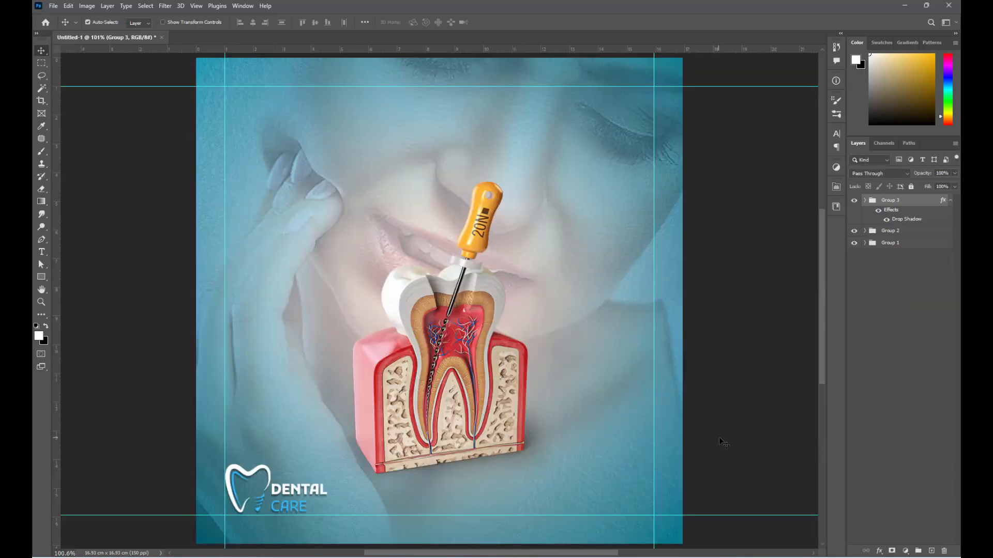
- Draw a small white square near the bottom-right corner and round its corners
left_click(719, 439)
left_click(41, 277)
scroll(655, 508, "up", 6)
left_click_drag(652, 444, 576, 520)
scroll(639, 471, "up", 4)
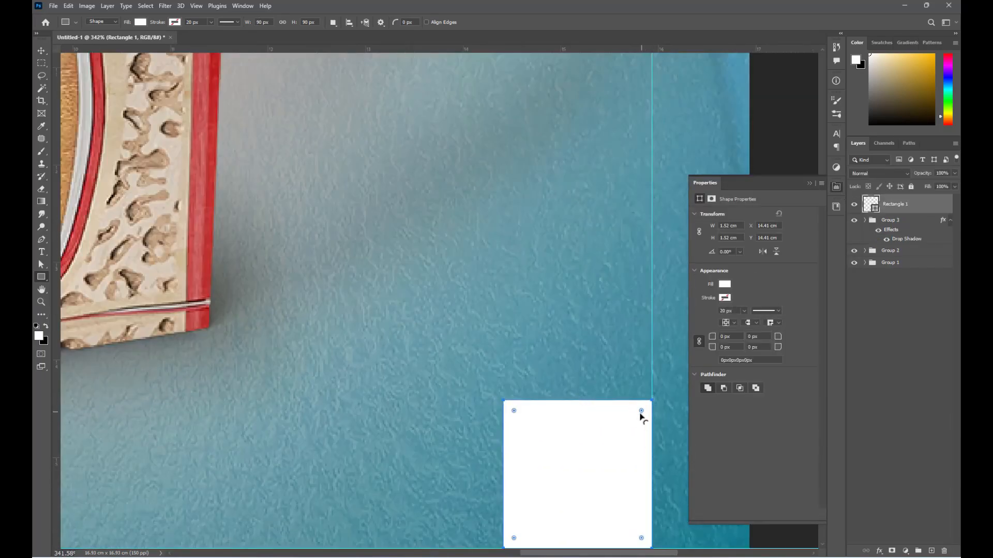
left_click_drag(641, 411, 639, 414)
key("Return")
left_click(810, 182)
- Duplicate the square to its left and squash the copies into flat bars
key("v")
scroll(592, 402, "down", 5)
left_click(589, 411)
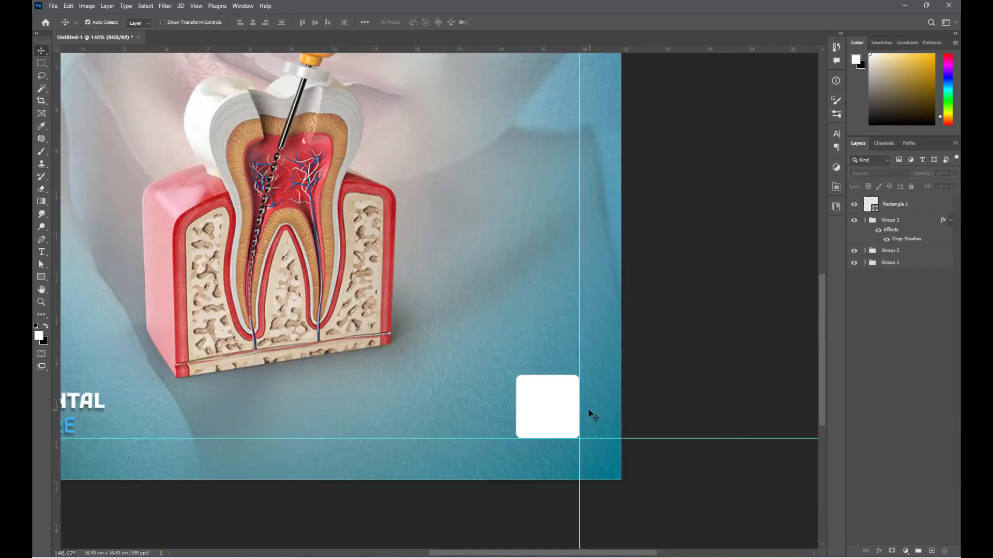
left_click(528, 401)
scroll(547, 414, "up", 3)
left_click_drag(626, 397, 498, 455)
key("ctrl+t")
key("Return")
- Stretch both bars wider to the left, stacked beside the square
left_click(499, 410, "shift")
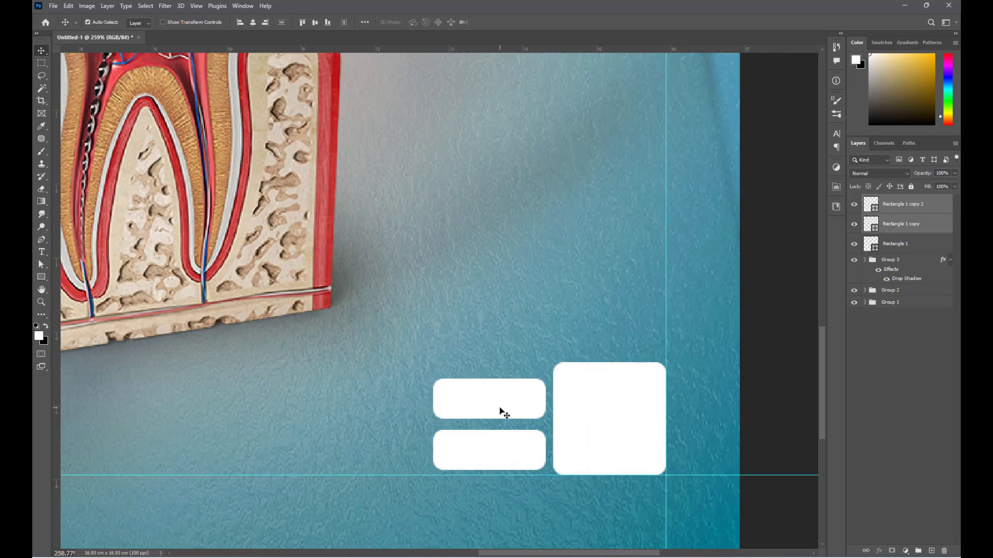
key("ctrl+t")
left_click_drag(499, 410, 499, 403)
left_click_drag(433, 418, 217, 418)
key("Return")
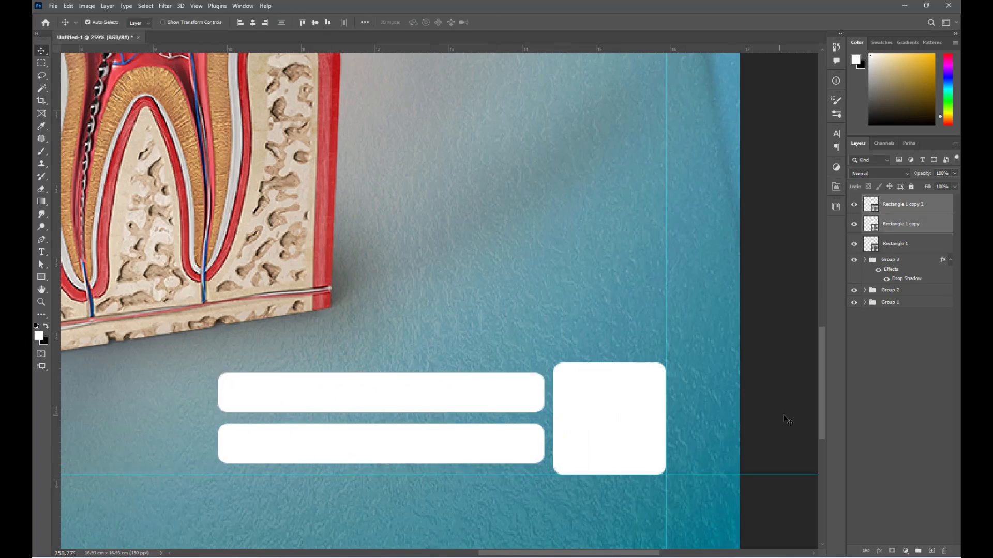
left_click(519, 408)
key("ctrl+0")
left_click(732, 470)
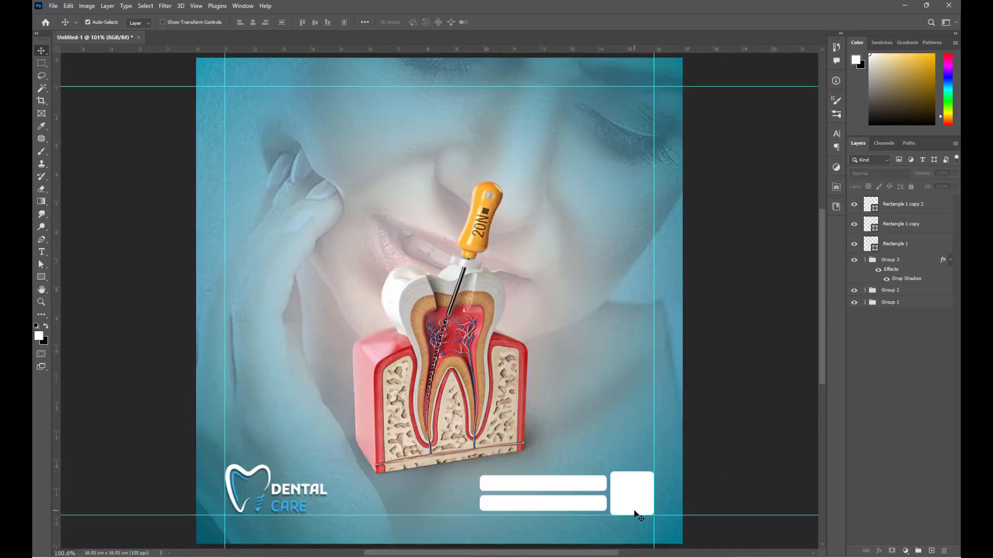
- Type the clinic's phone and hotline numbers and move them onto the upper white bar
scroll(549, 498, "up", 5)
key("t")
left_click(564, 436)
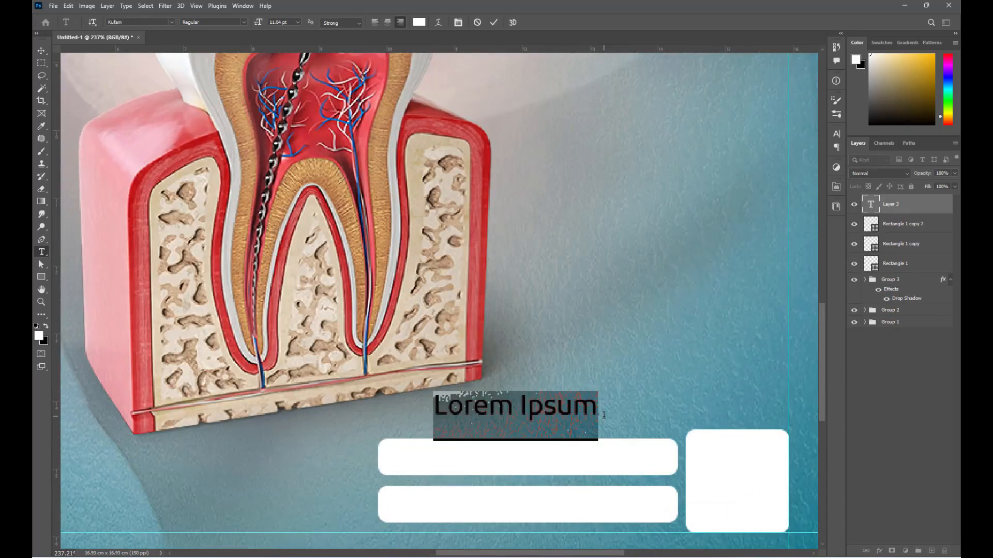
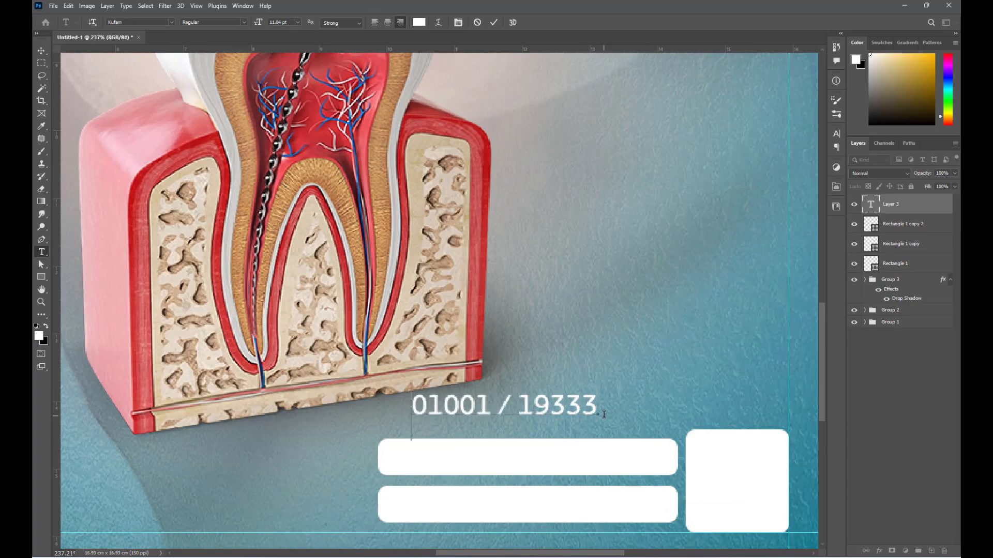
key("ctrl+Return")
left_click_drag(494, 412, 560, 462)
- Colour the number text dark teal (095115)
left_click(836, 134)
left_click(811, 190)
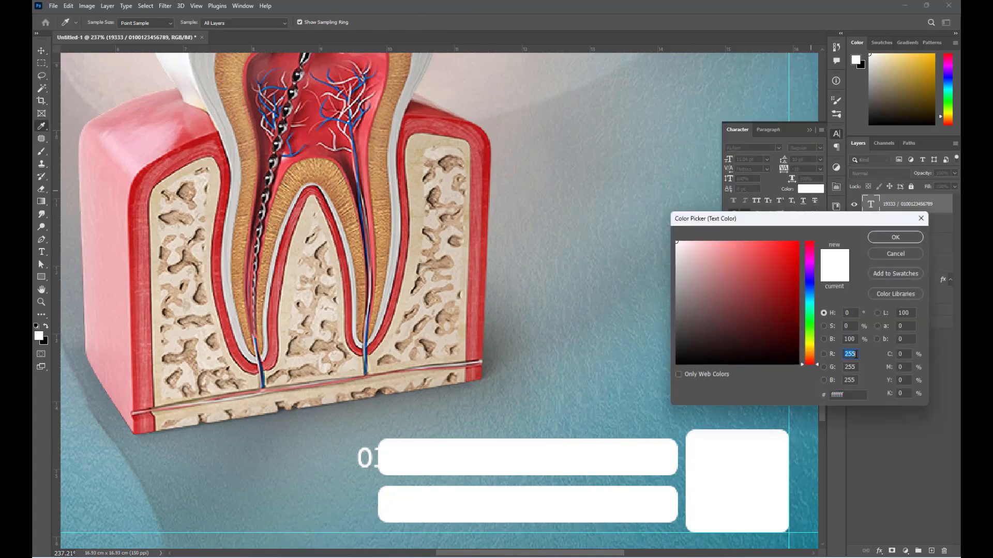
type("0")
type("95")
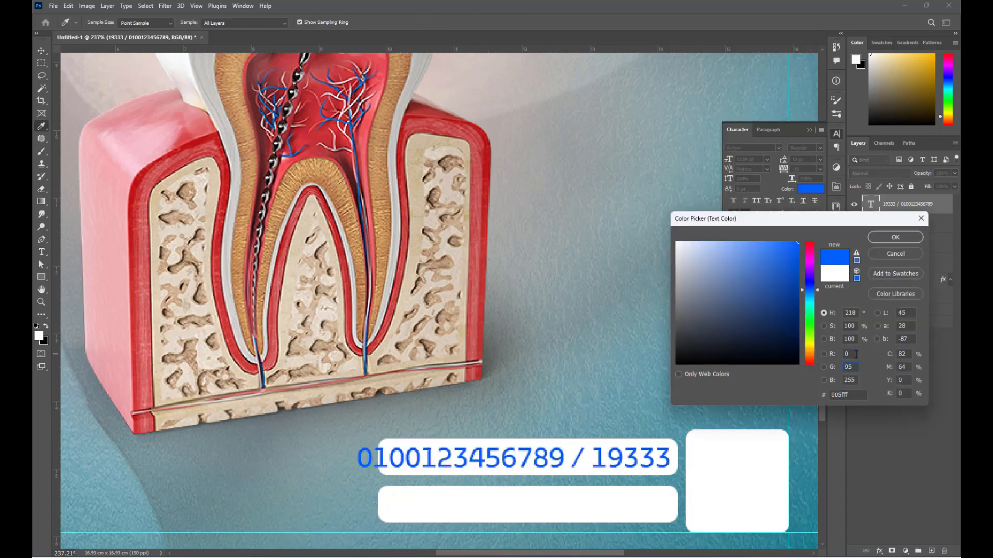
type("115")
key("Return")
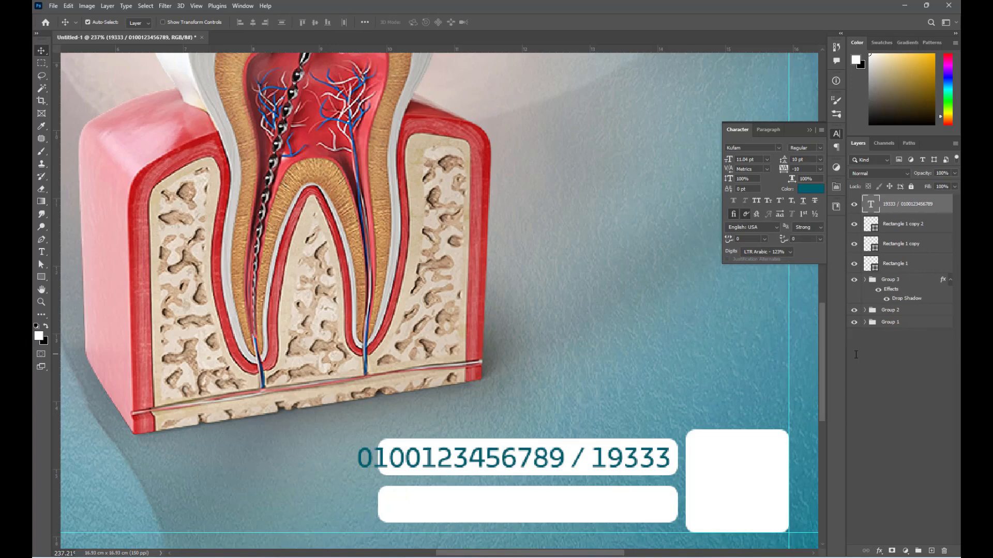
left_click(808, 130)
- Narrow the number text to fit the bar and centre it vertically
key("ctrl+t")
left_click_drag(355, 472, 405, 472)
key("Return")
left_click(315, 22)
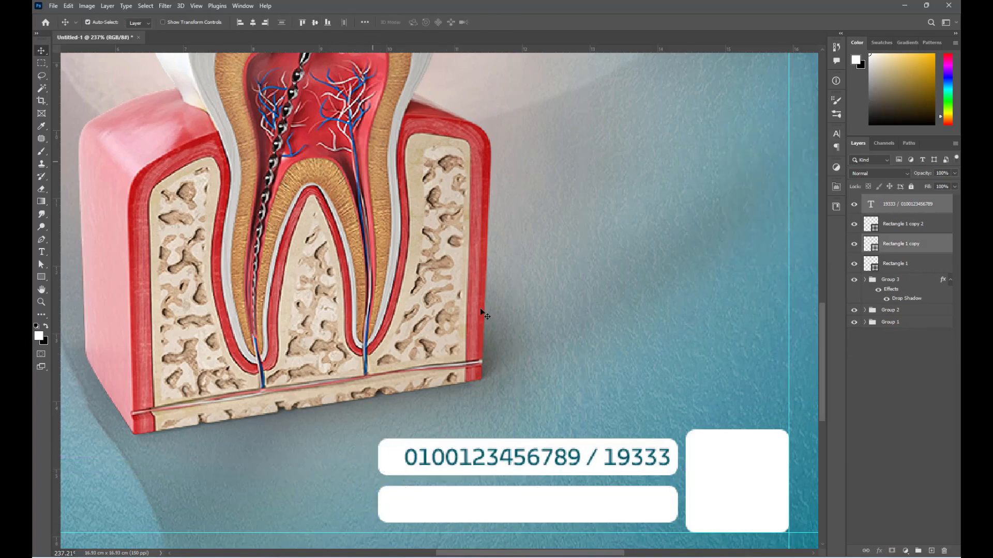
scroll(505, 334, "down", 3, "alt")
left_click(557, 521)
- Duplicate the number text into the lower bar and retype it as the clinic's Arabic street address
scroll(509, 423, "up", 3, "alt")
left_click_drag(611, 407, 612, 454, "alt")
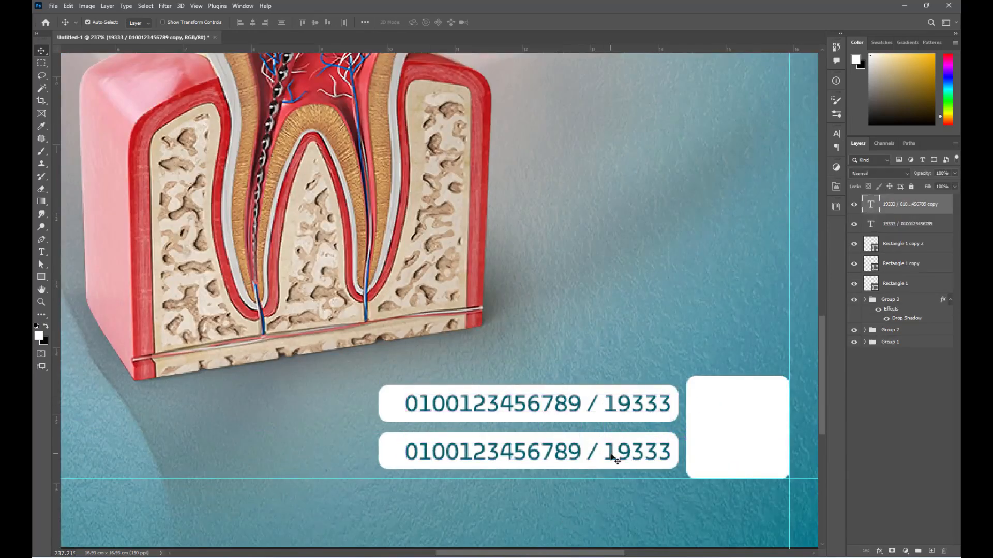
double_click(611, 455)
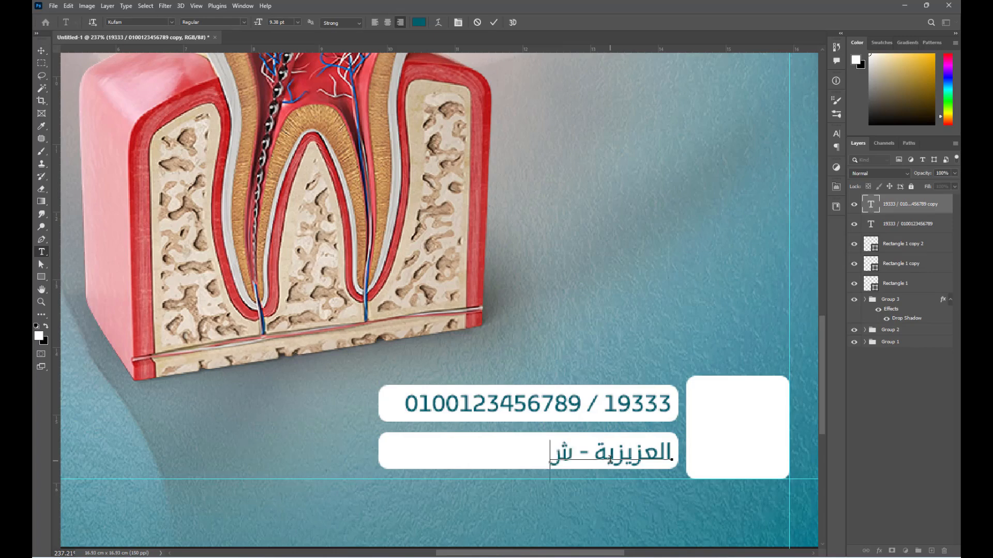
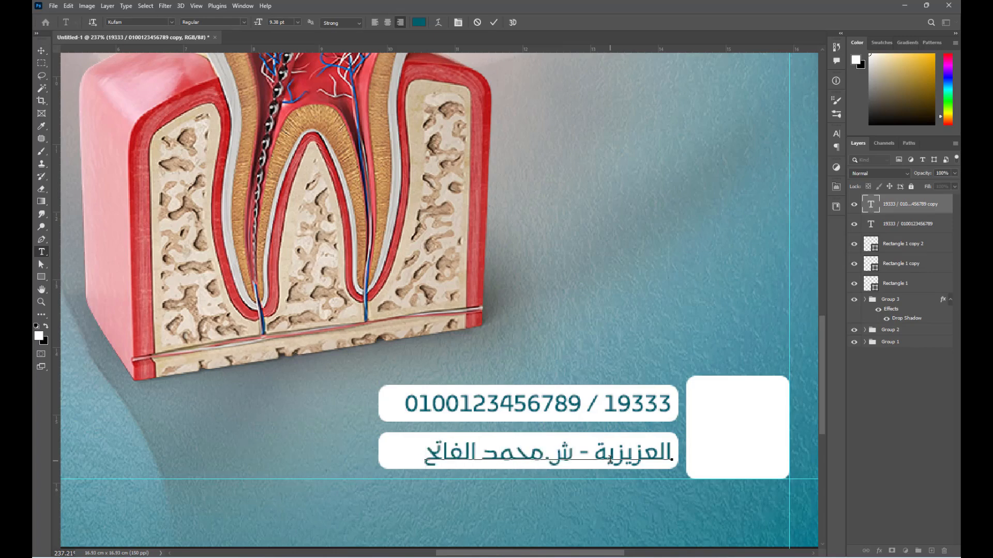
key("ctrl+Return")
key("v")
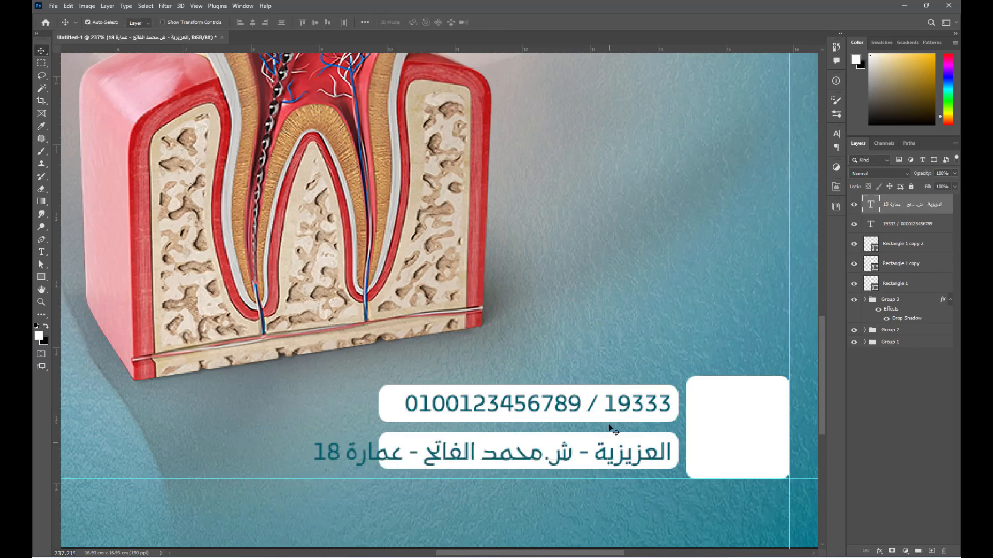
- Set the address to Bahij TheSansArabic Bold, shrink it to fit, and centre it vertically
left_click(836, 133)
left_click(779, 148)
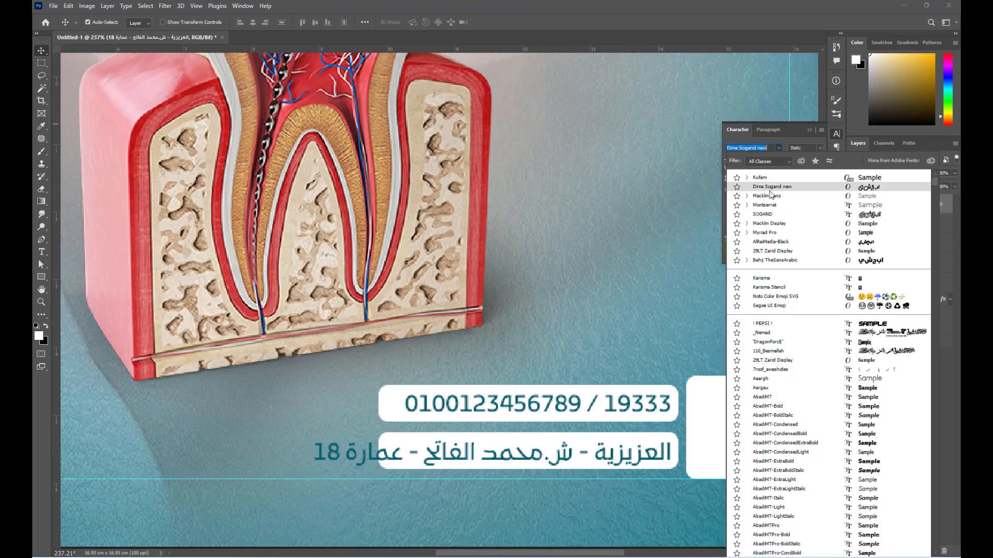
left_click(767, 258)
left_click(821, 149)
left_click(815, 168)
key("ctrl+t")
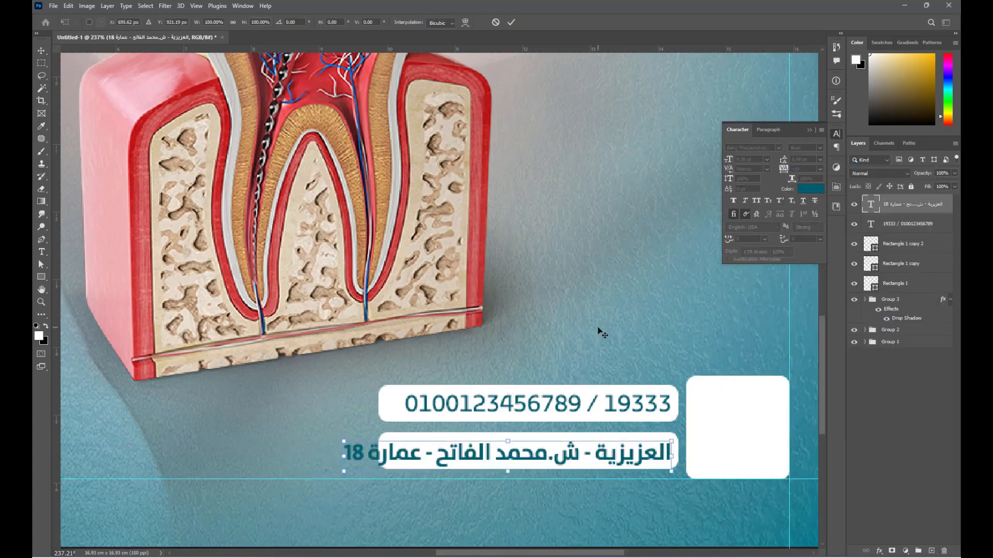
left_click_drag(345, 459, 390, 455)
key("Return")
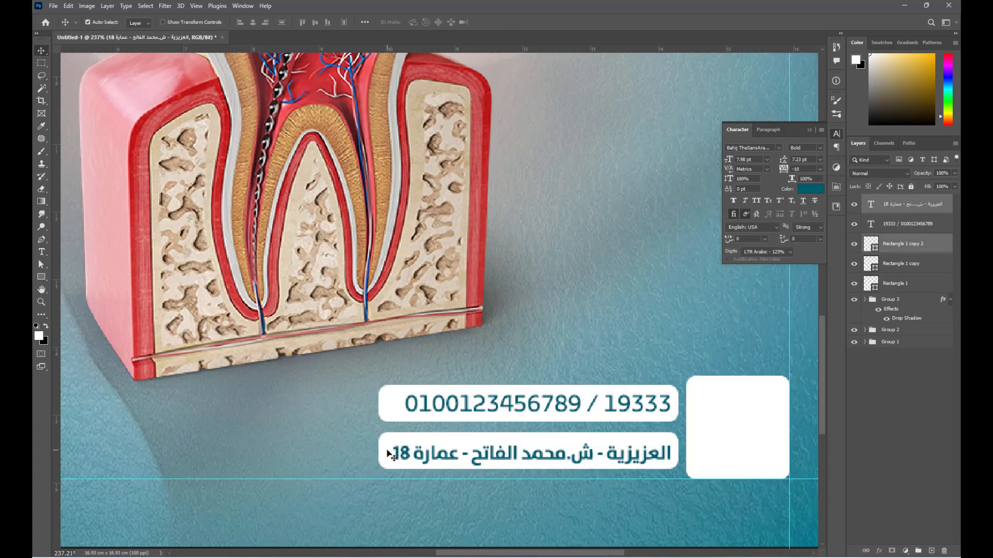
left_click(314, 24)
- Drag the phone icon from the pictogram icons folder on Data (F:) into the design
left_click(577, 406)
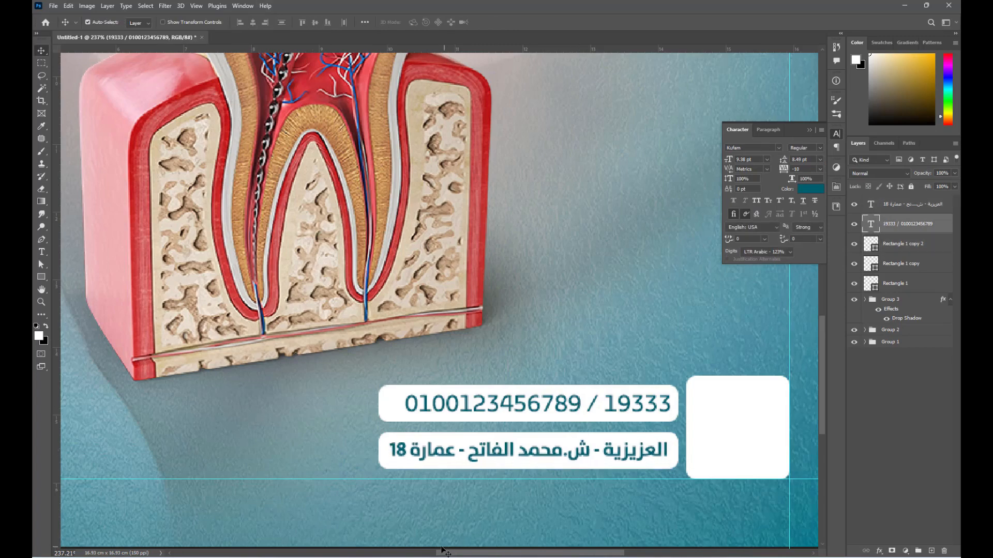
left_click(444, 552)
left_click(69, 266)
double_click(334, 244)
double_click(924, 96)
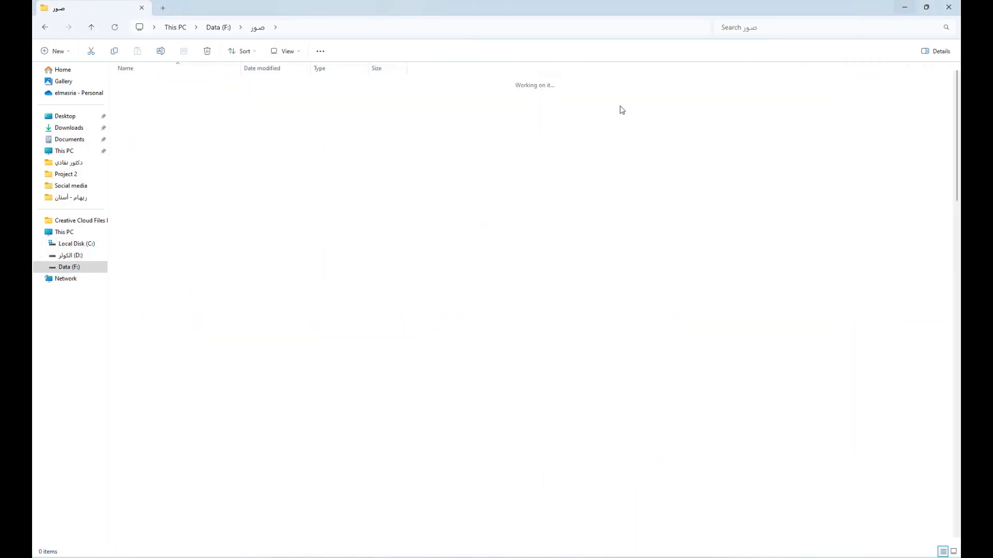
double_click(205, 95)
left_click_drag(299, 325, 433, 471)
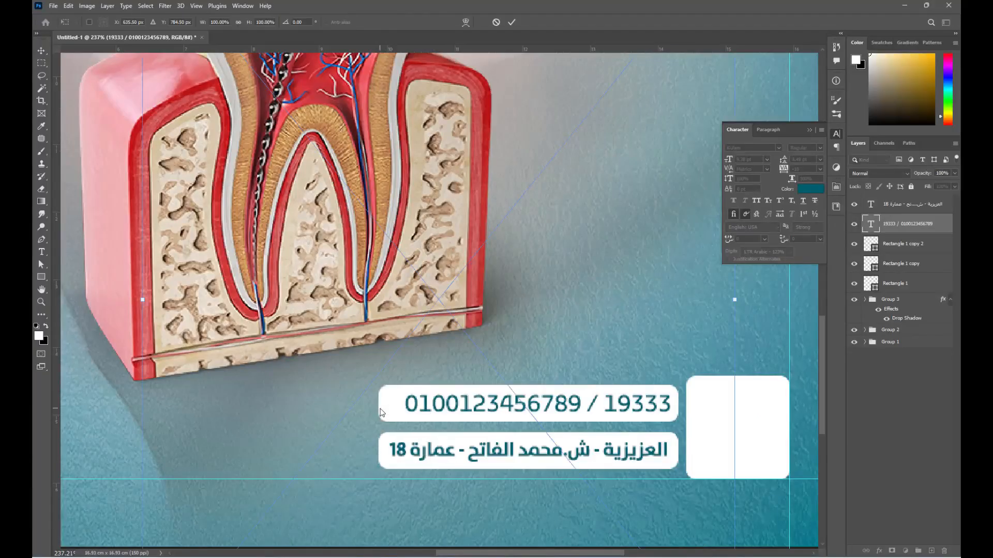
- Shrink the phone icon and position it left of the phone numbers
scroll(413, 404, "down", 3)
left_click_drag(425, 134, 429, 327)
scroll(425, 411, "up", 4)
scroll(440, 393, "up", 2)
left_click_drag(444, 270, 376, 389)
left_click_drag(369, 310, 380, 367)
key("Return")
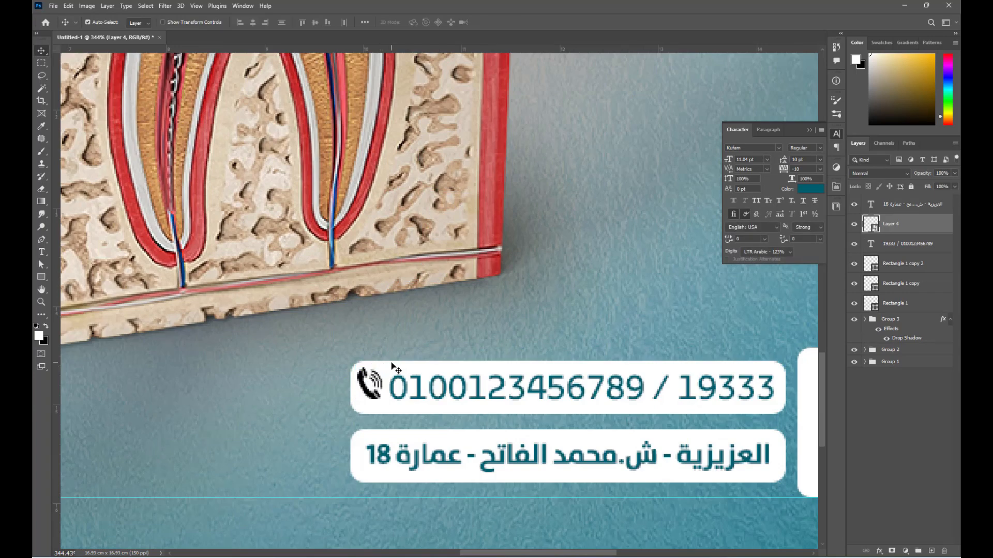
- Make the phone number text slightly narrower
scroll(373, 386, "down", 2)
scroll(388, 455, "up", 2)
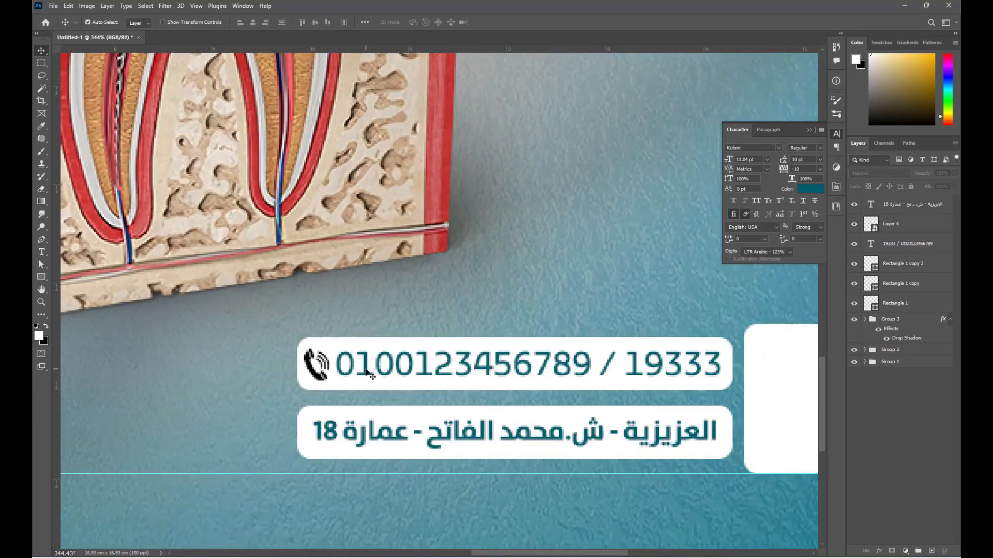
left_click(364, 370)
key("ctrl+t")
left_click_drag(336, 376, 321, 374)
key("Return")
- Give the phone icon a teal Color Overlay
scroll(495, 387, "down", 3)
scroll(574, 398, "down", 2)
left_click(879, 551)
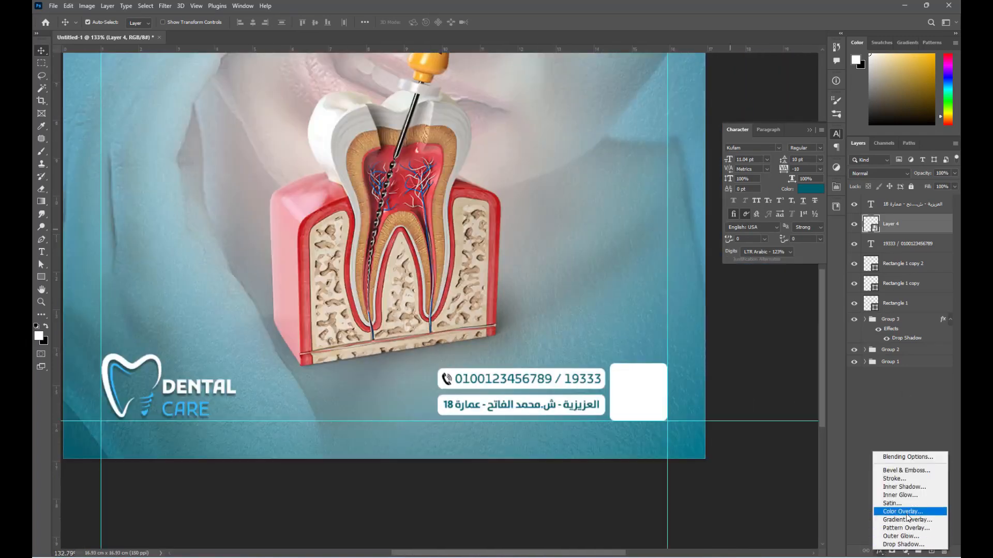
left_click(899, 510)
left_click(897, 292)
key("ctrl+0")
left_click(742, 285)
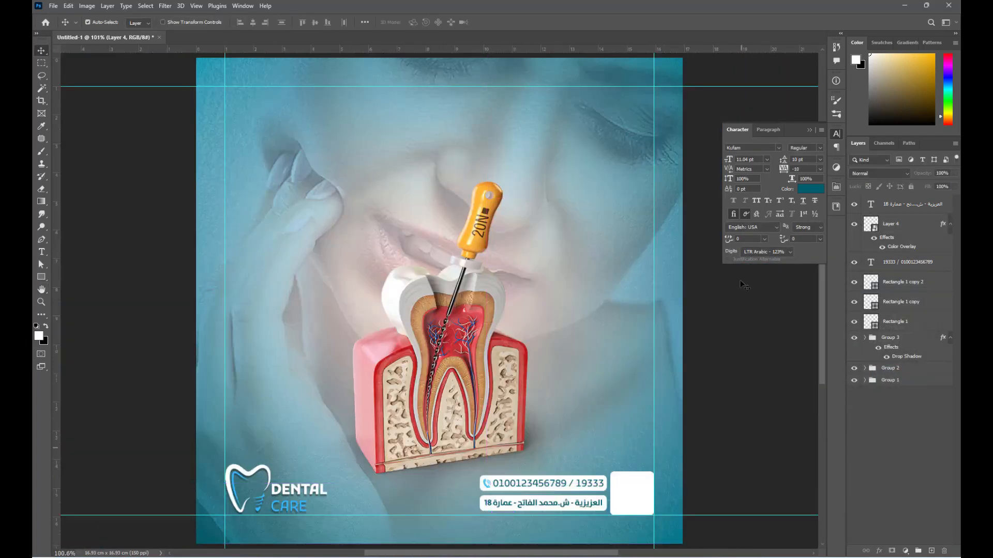
- Drag the QR code image from the Social media folder onto the poster
mouse_move(422, 556)
left_click(423, 517)
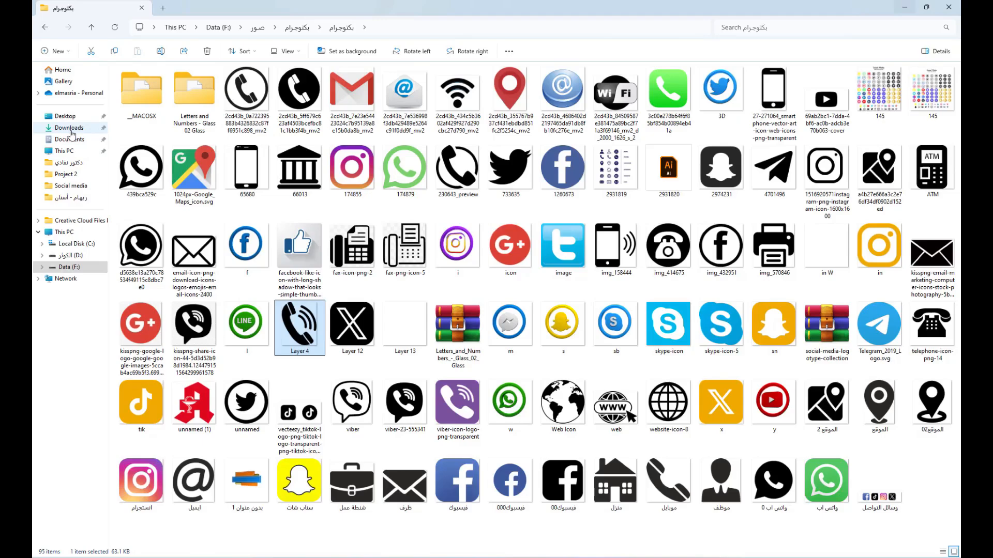
left_click(71, 185)
left_click_drag(253, 218, 638, 496)
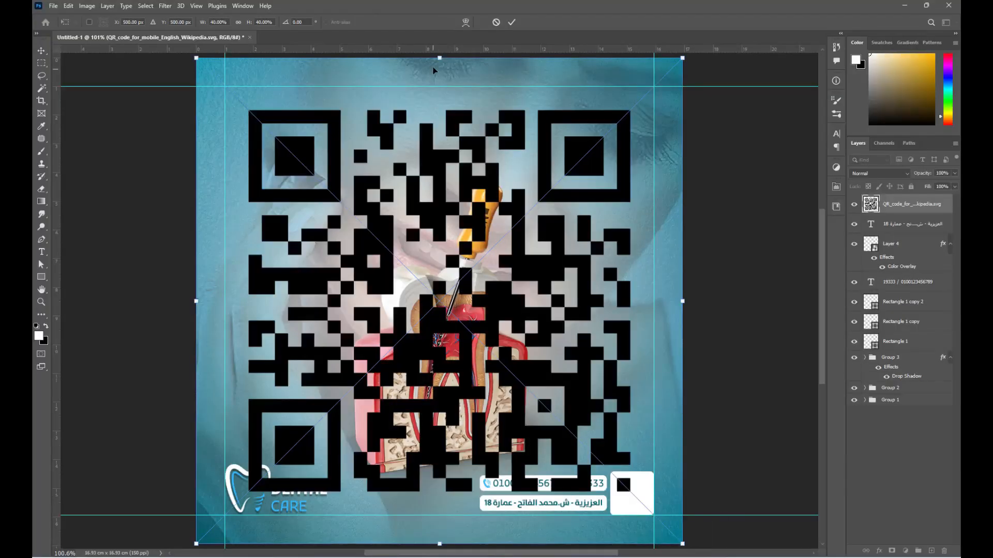
- Scale the QR code into the white square and centre it horizontally and vertically on it
left_click_drag(438, 59, 438, 484)
left_click_drag(456, 493, 641, 470)
scroll(640, 501, "up", 5)
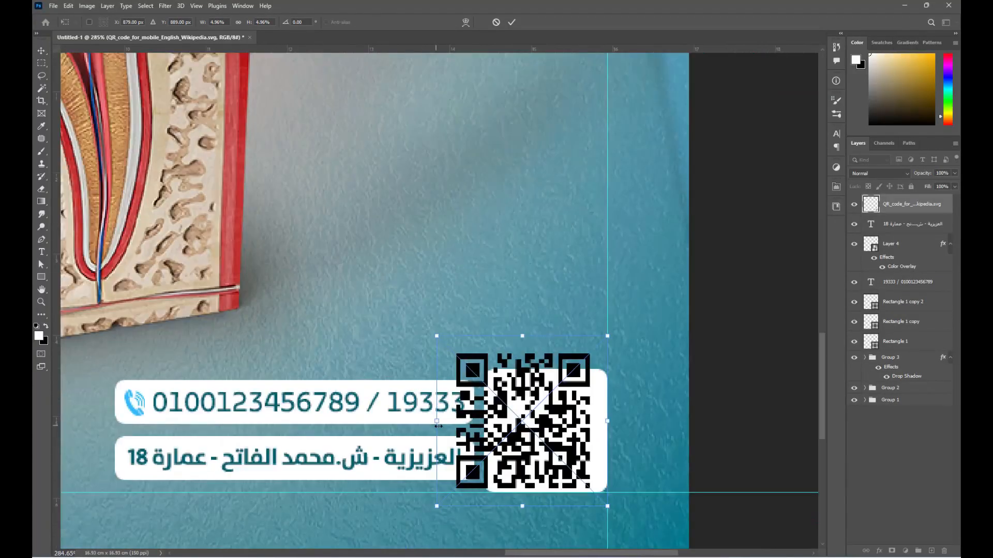
left_click_drag(442, 421, 489, 422)
key("Return")
left_click(518, 485, "shift")
left_click(253, 22)
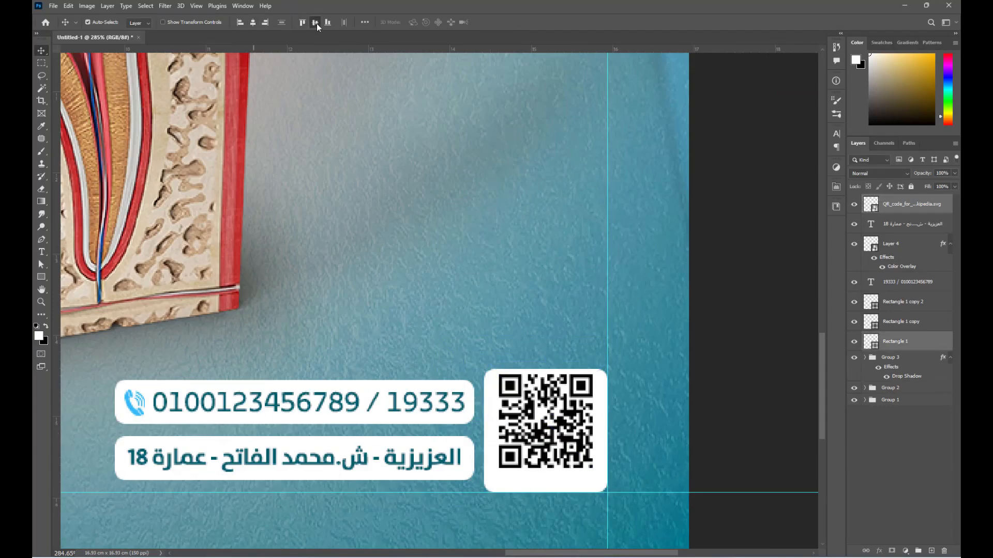
left_click(315, 22)
left_click(594, 397)
key("ctrl+t")
key("Return")
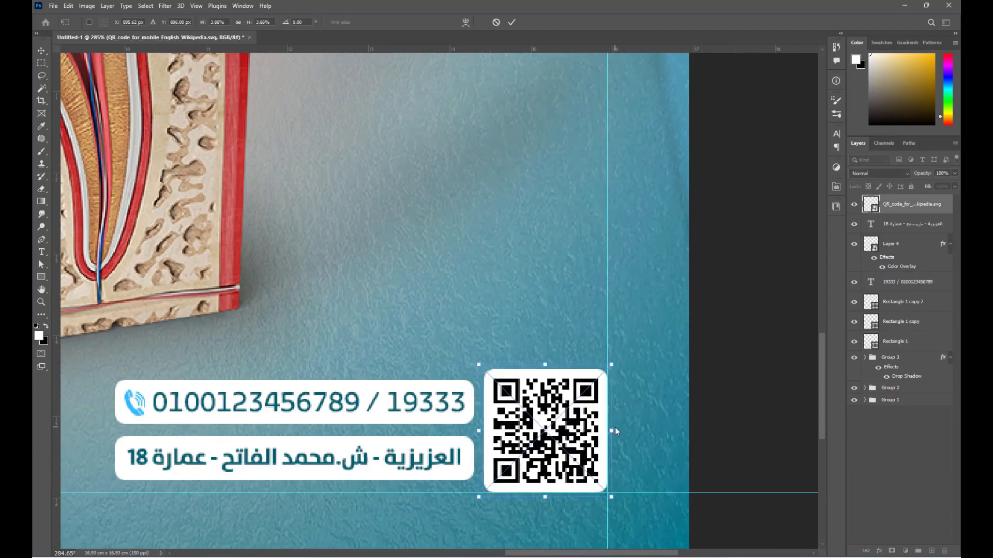
key("ctrl+0")
- Place the Shape arrow file beside the tooth, scaled down to about half size
left_click(424, 556)
left_click_drag(352, 124, 567, 405)
left_click_drag(454, 305, 558, 402)
left_click_drag(552, 324, 558, 403)
left_click_drag(556, 422, 570, 414)
key("Return")
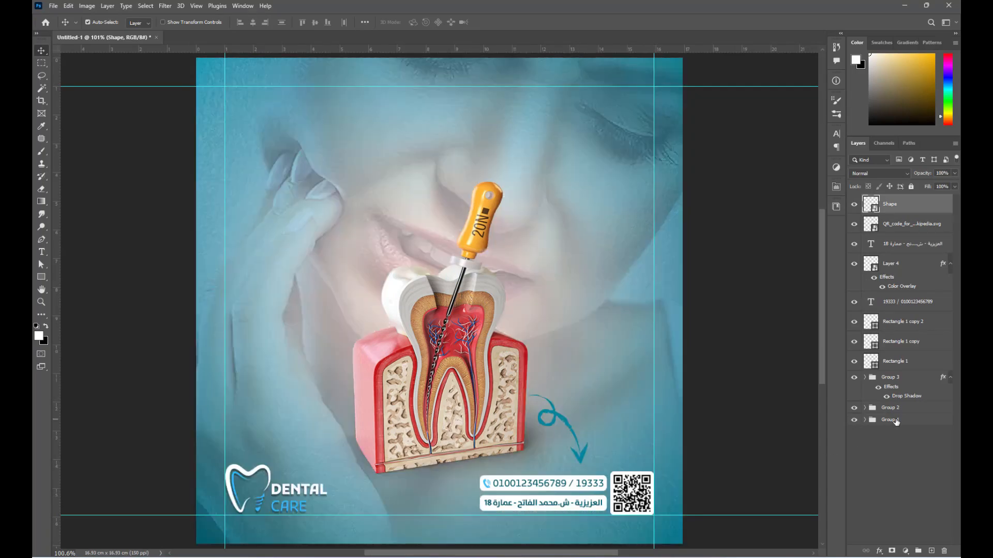
- Lock Group 1, group the contact bar and QR code as Group 4, and shrink it
left_click(870, 420)
left_click(495, 533)
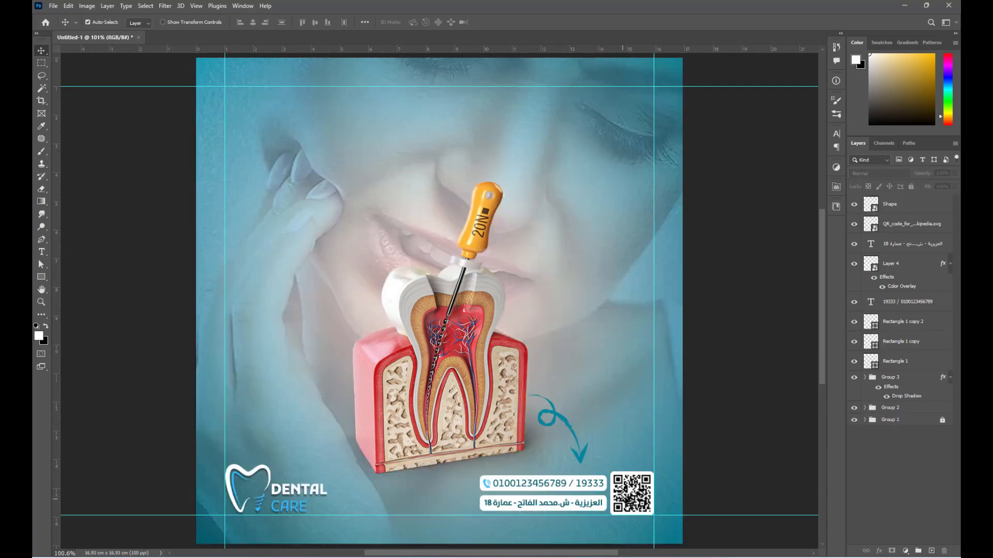
left_click_drag(501, 512, 501, 512)
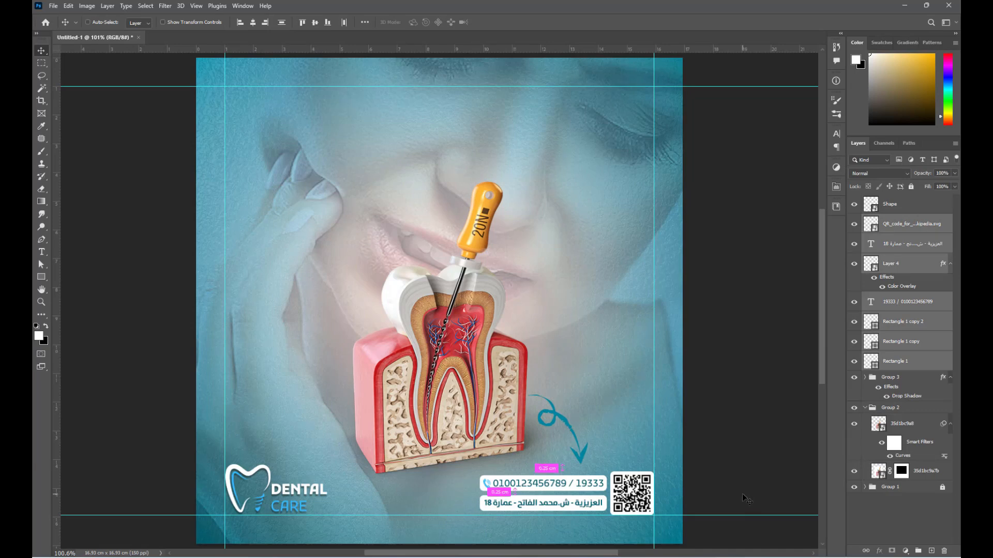
key("ctrl+g")
key("ctrl+t")
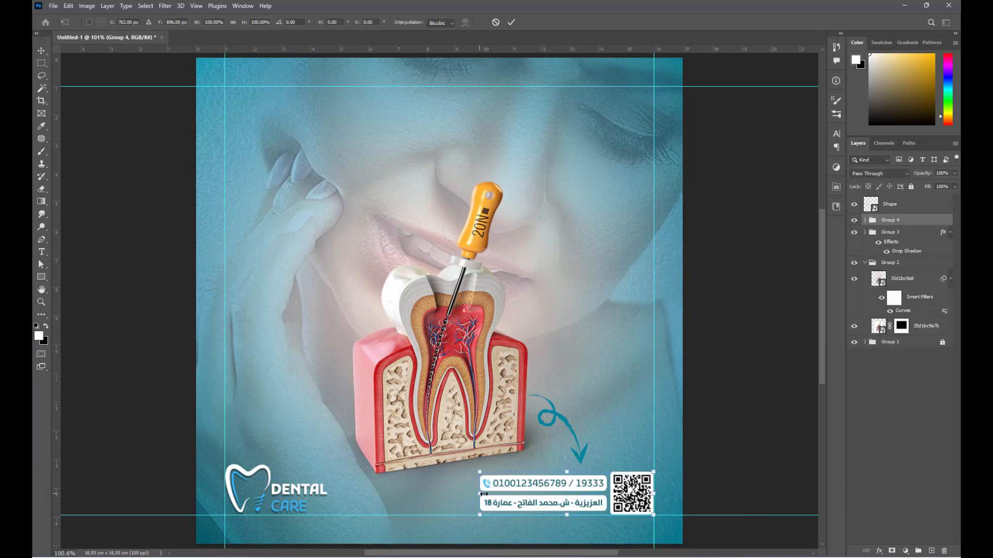
left_click_drag(483, 494, 504, 497)
key("Return")
- Shrink and nudge the arrow down-right, then give it a white Color Overlay
left_click(584, 458, "ctrl")
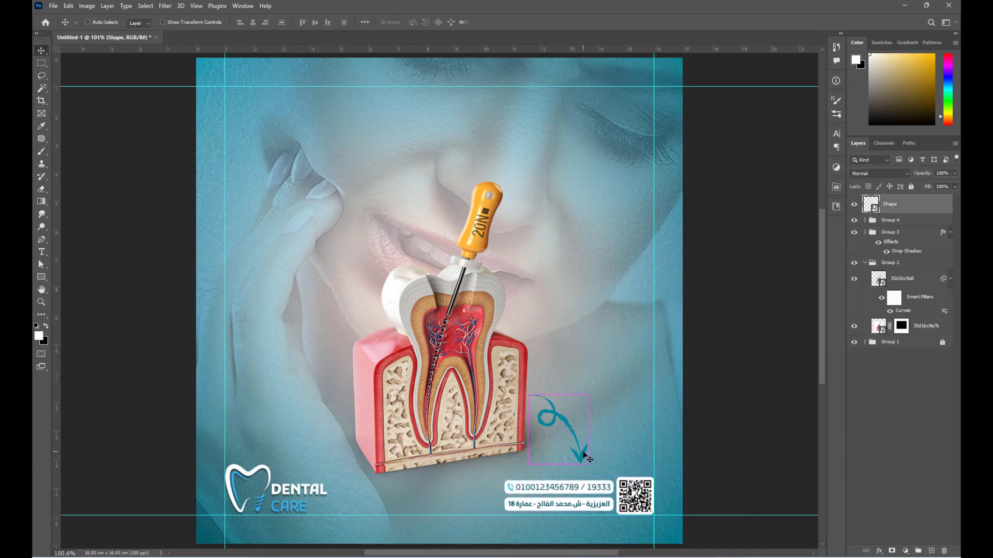
key("ctrl+t")
left_click_drag(564, 417, 589, 411)
key("Return")
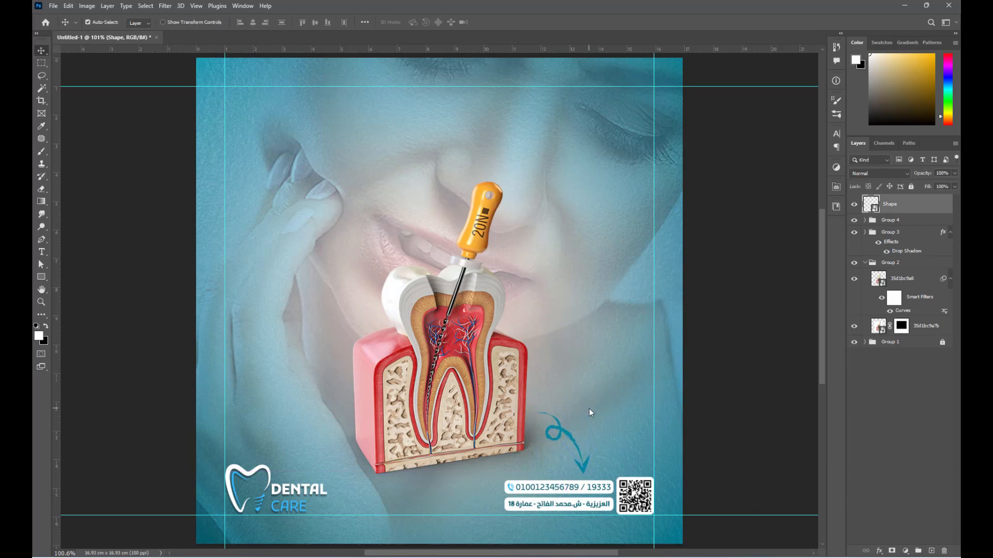
left_click(879, 550)
left_click(899, 513)
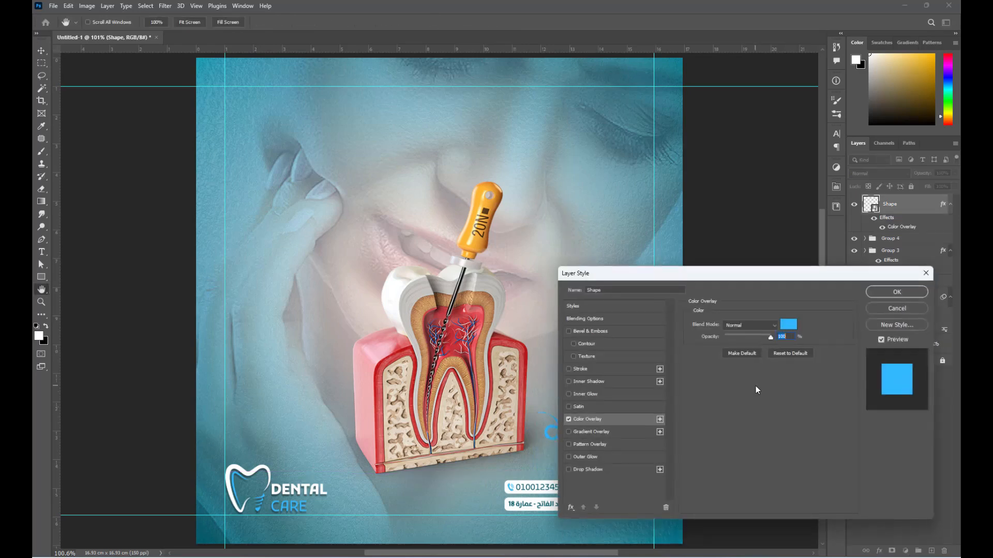
left_click(780, 323)
left_click(250, 473)
left_click(886, 239)
left_click(893, 294)
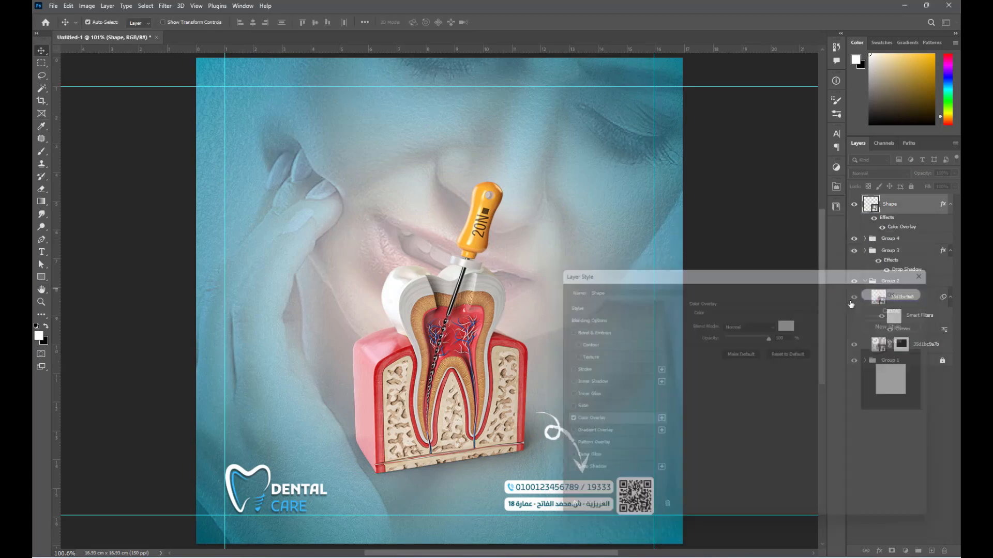
left_click(709, 432)
- Bring the Icon file of social logos in and size it along the right guide
left_click(440, 557)
left_click_drag(723, 125, 625, 447)
left_click_drag(450, 286, 635, 304)
- Commit the icons' placement and give them a dark teal Color Overlay, RGB 0/95/105
key("Return")
left_click(878, 551)
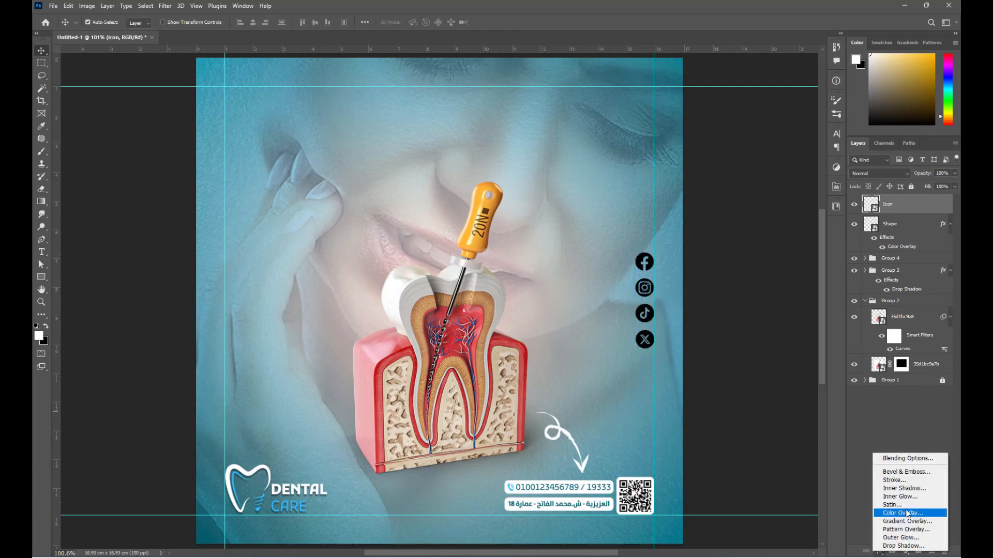
left_click(894, 512)
left_click_drag(763, 273, 430, 212)
left_click(450, 266)
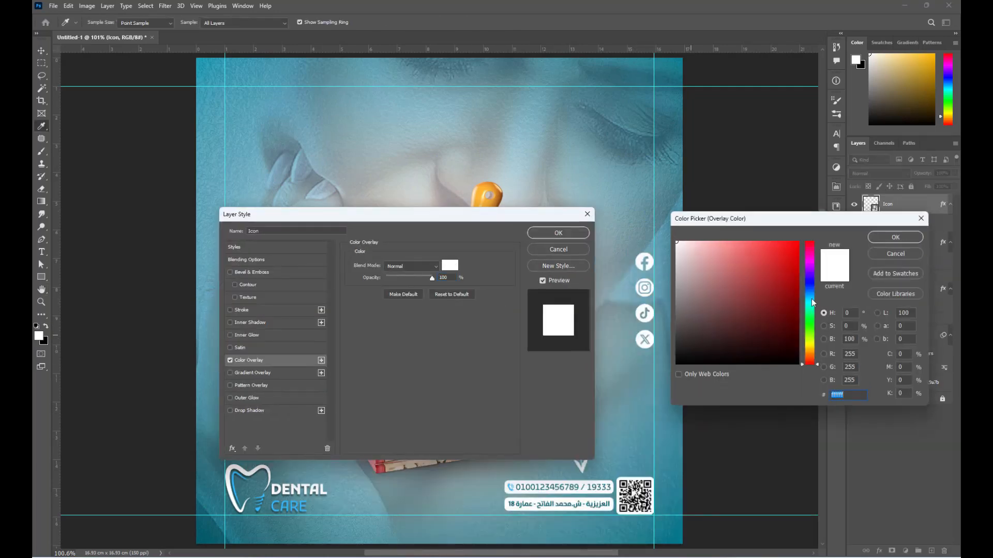
left_click(809, 298)
left_click(712, 241)
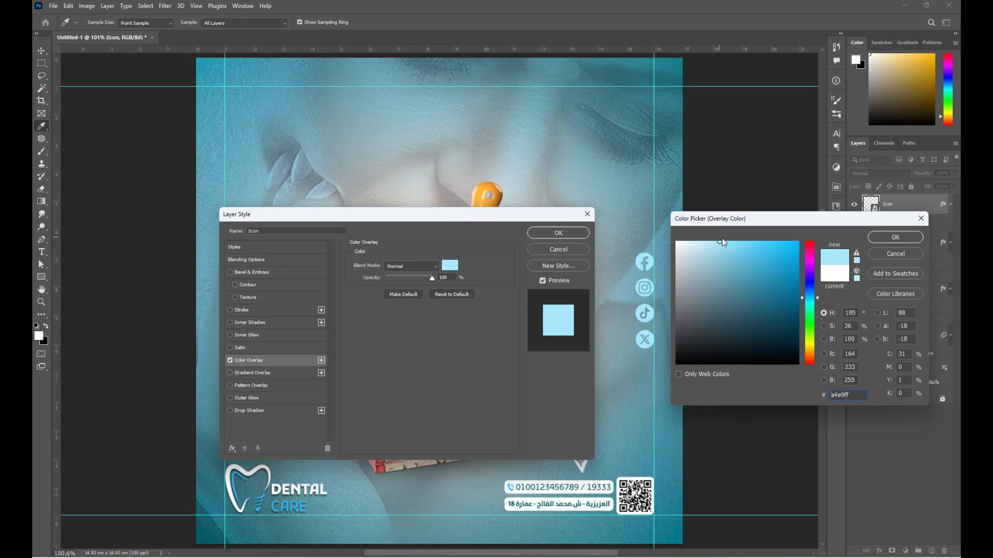
left_click_drag(854, 354, 753, 373)
type("0")
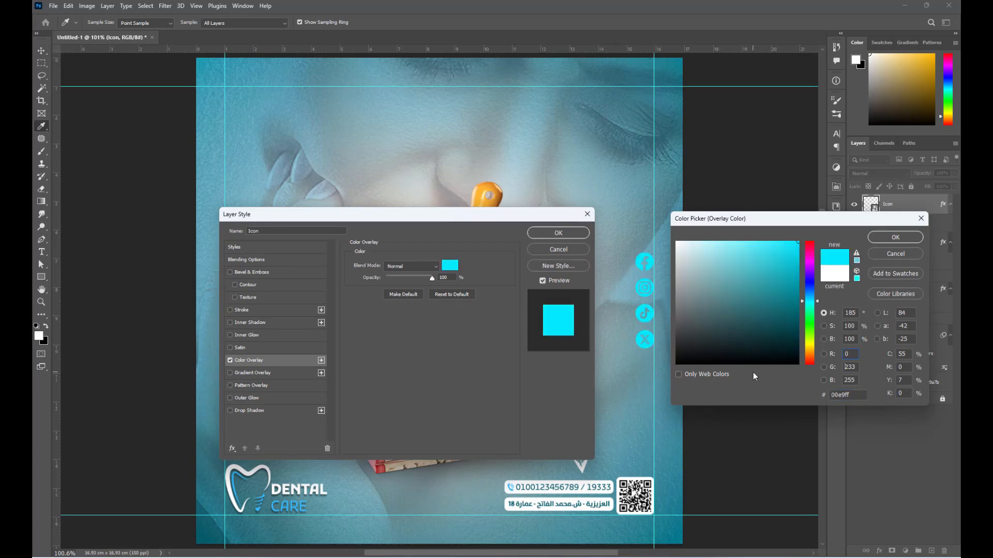
key("Tab")
type("95")
key("Tab")
type("105")
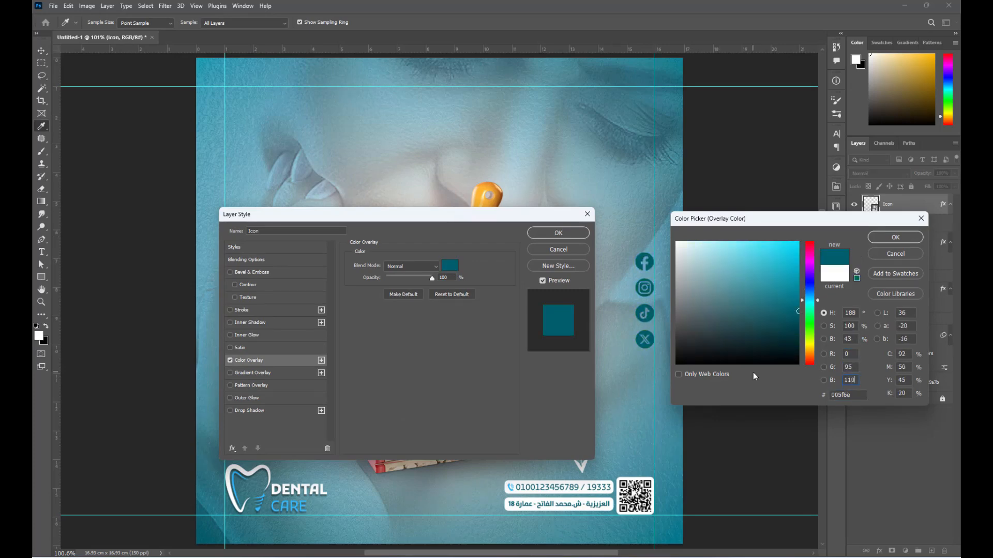
key("Return")
key("Return")
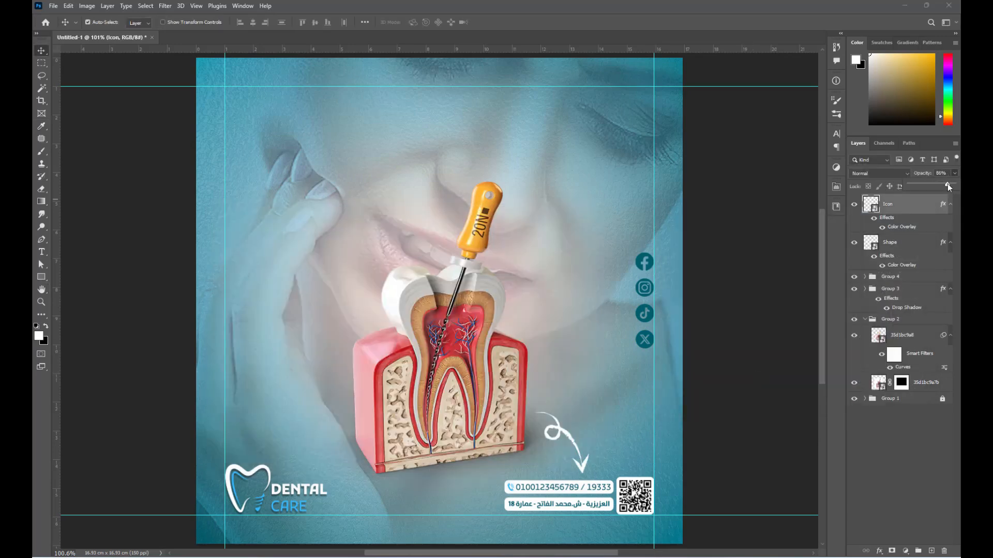
- Lower the icon layer opacity to 67% and change its overlay to light cyan 90f0ff
left_click_drag(947, 184, 939, 185)
double_click(902, 226)
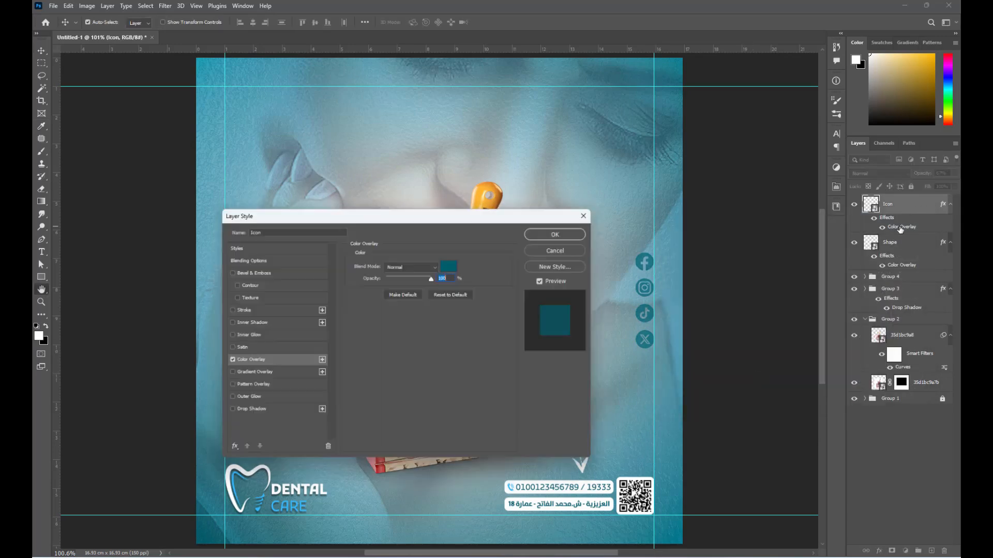
left_click(449, 265)
left_click(743, 242)
left_click_drag(743, 243, 729, 241)
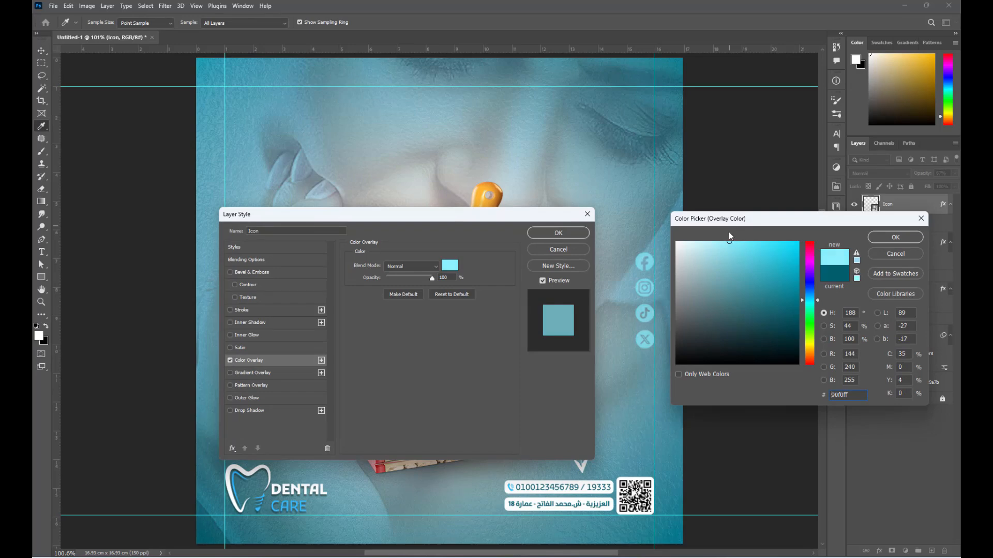
key("Return")
left_click(557, 233)
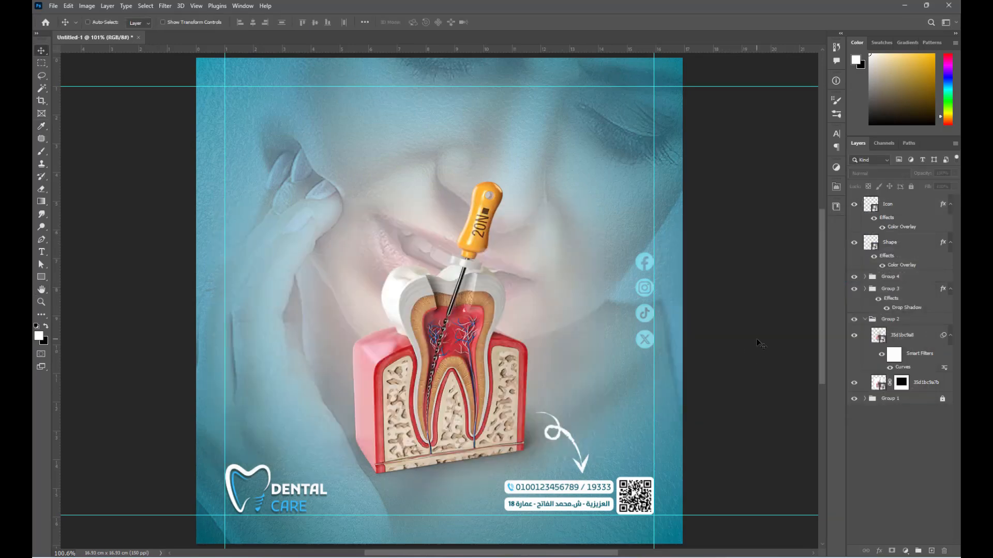
- Draw an ellipse above Group 1 behind the tooth's left side, filled RGB 0/95/110
left_click(865, 319)
left_click(895, 330)
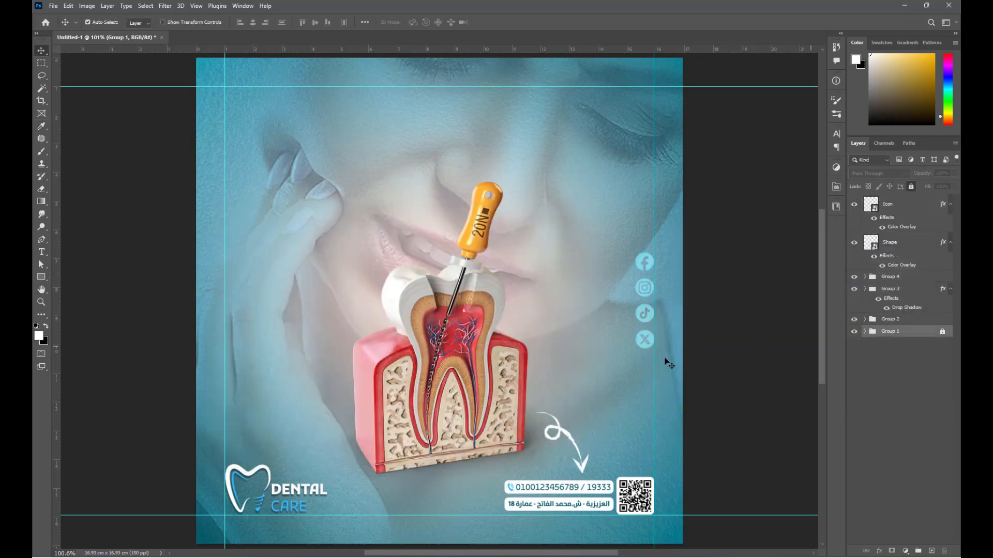
left_click(42, 277)
left_click(77, 286)
left_click_drag(331, 261, 408, 339)
double_click(876, 339)
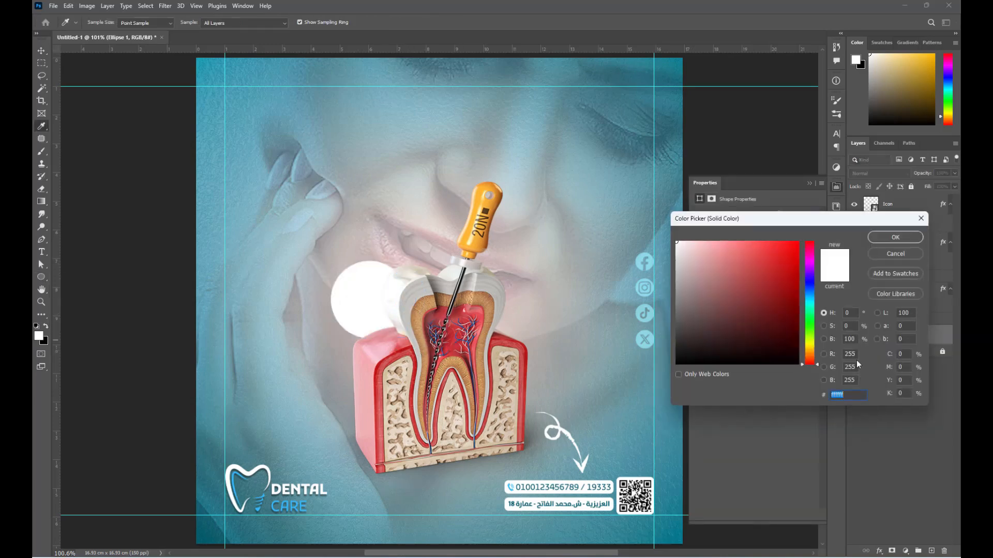
double_click(851, 355)
type("0")
type("95")
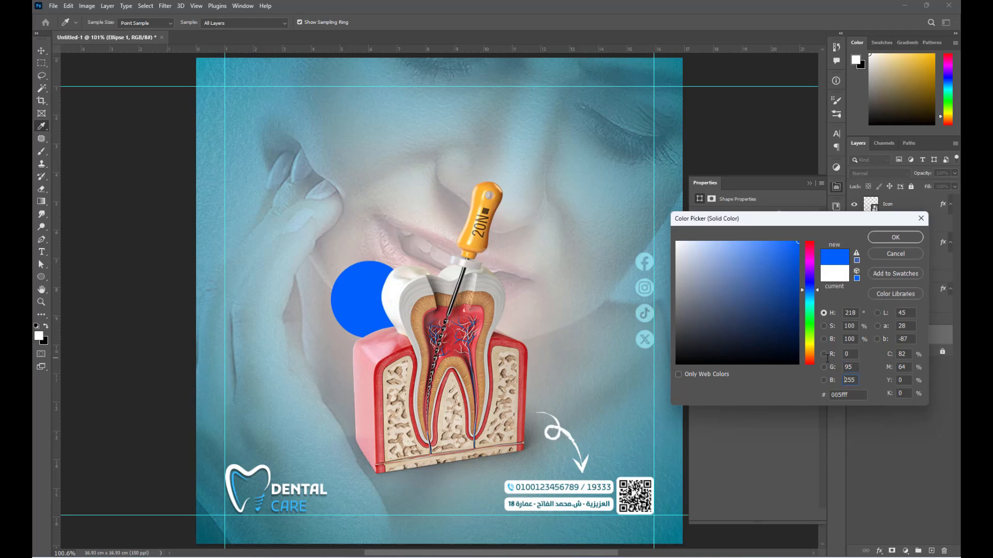
type("110")
key("Return")
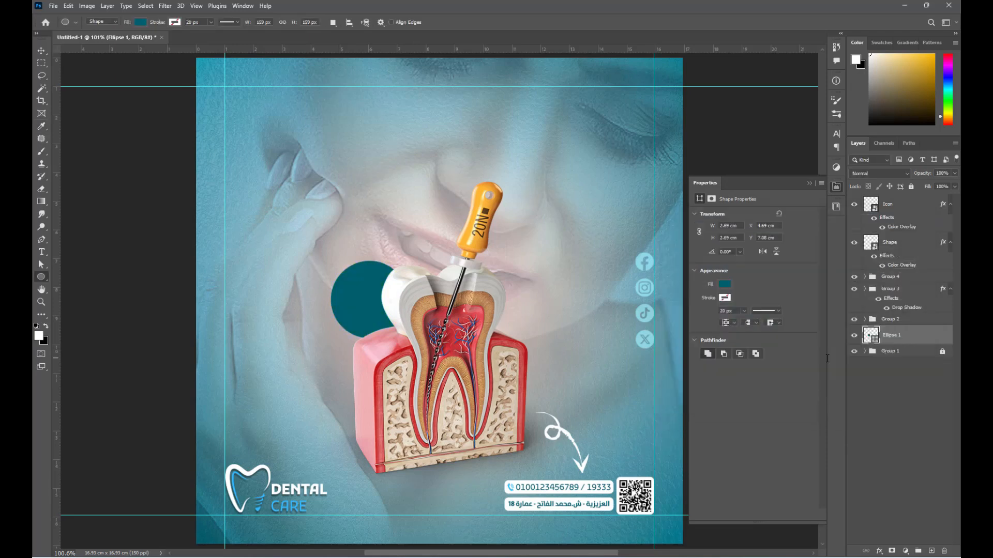
left_click(809, 183)
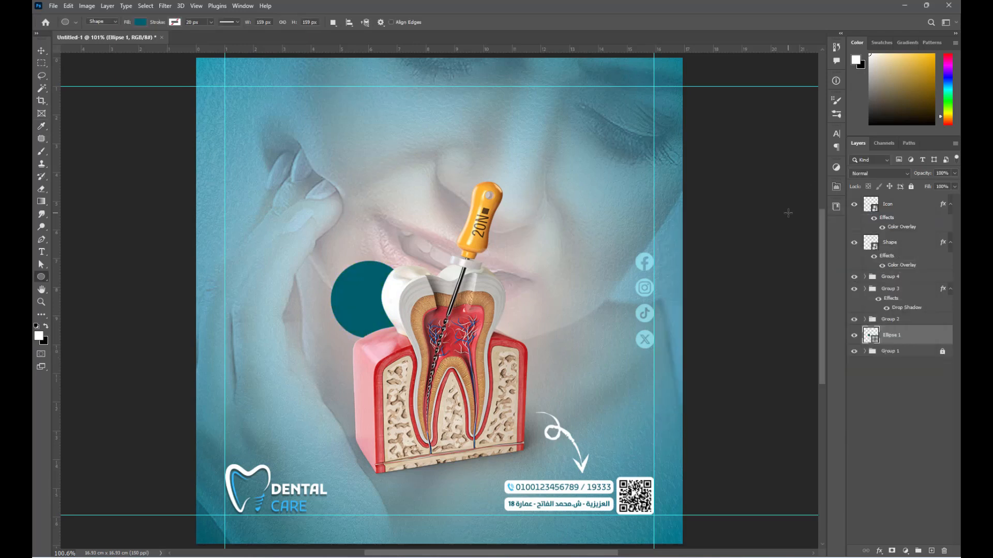
- Set the circle to Hard Light, nudge it down-left, duplicate it and set Fill to 0%
key("v")
left_click(879, 173)
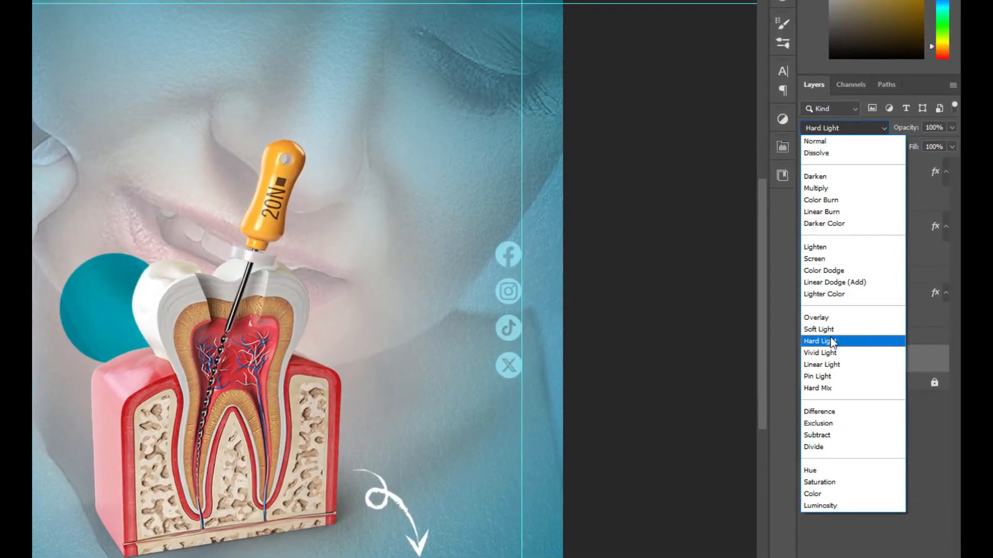
left_click(832, 341)
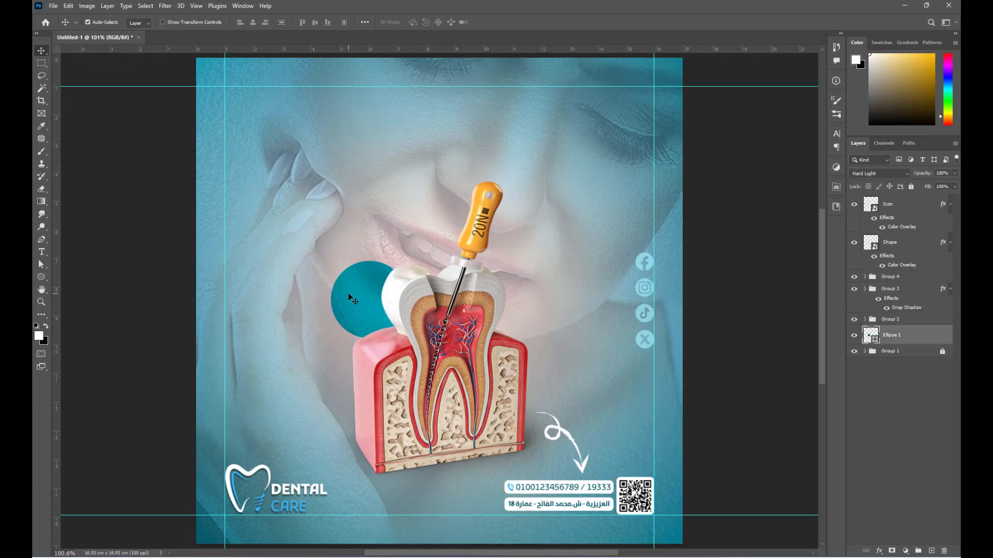
key("Down")
key("Down")
key("Down")
key("Down")
key("Down")
key("Down")
key("Down")
key("Down")
key("Down")
key("Down")
key("Down")
key("Down")
key("Down")
key("Down")
key("Down")
key("Down")
key("Left")
key("Left")
key("Left")
key("Left")
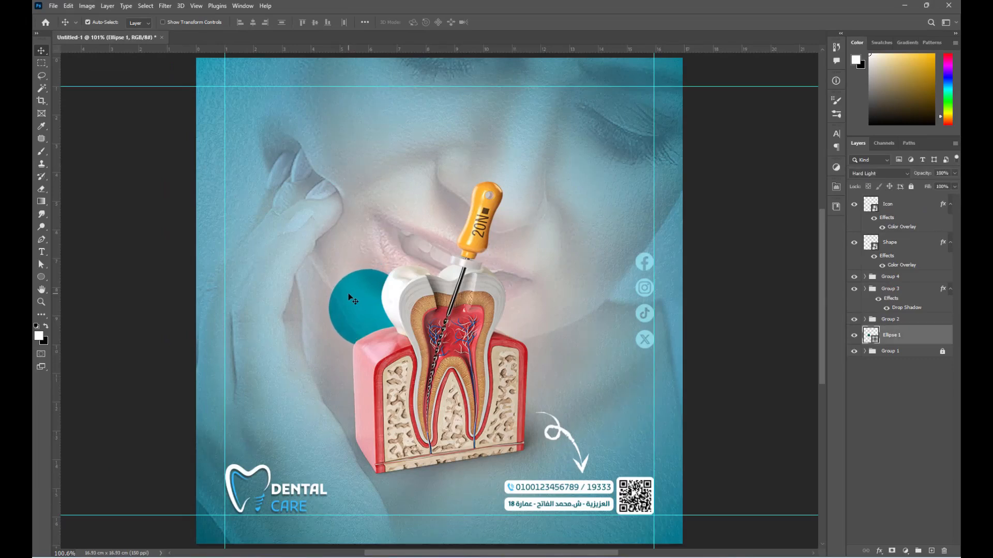
key("Left")
key("Down")
key("Down")
key("Down")
key("ctrl+j")
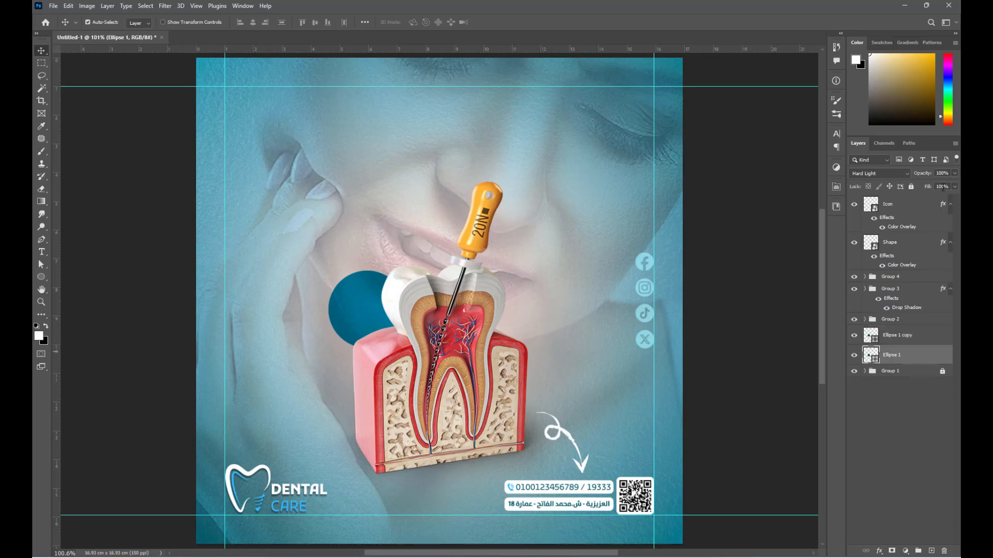
key("Return")
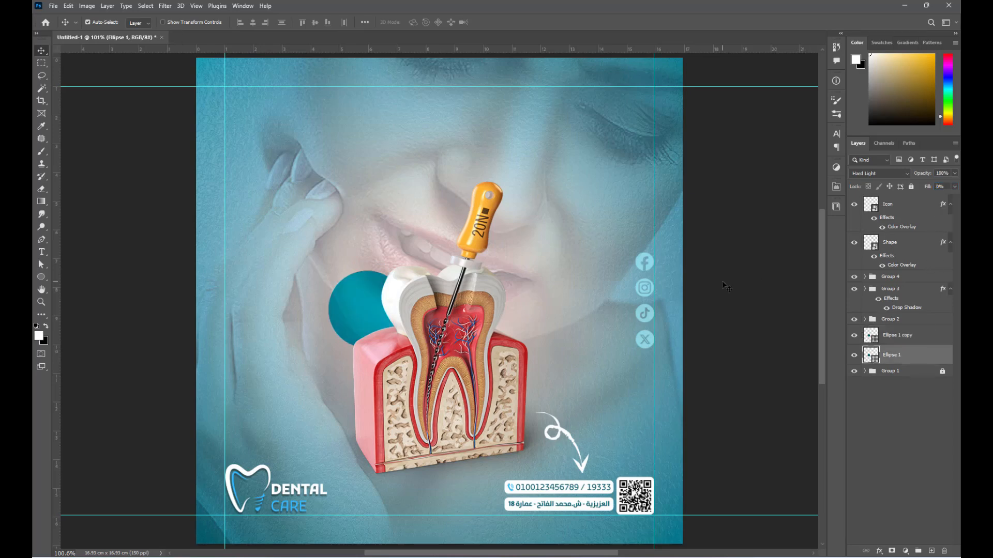
- Add a 5 px Stroke in orange-yellow #fcbb20 to the circle
left_click(879, 551)
left_click(902, 477)
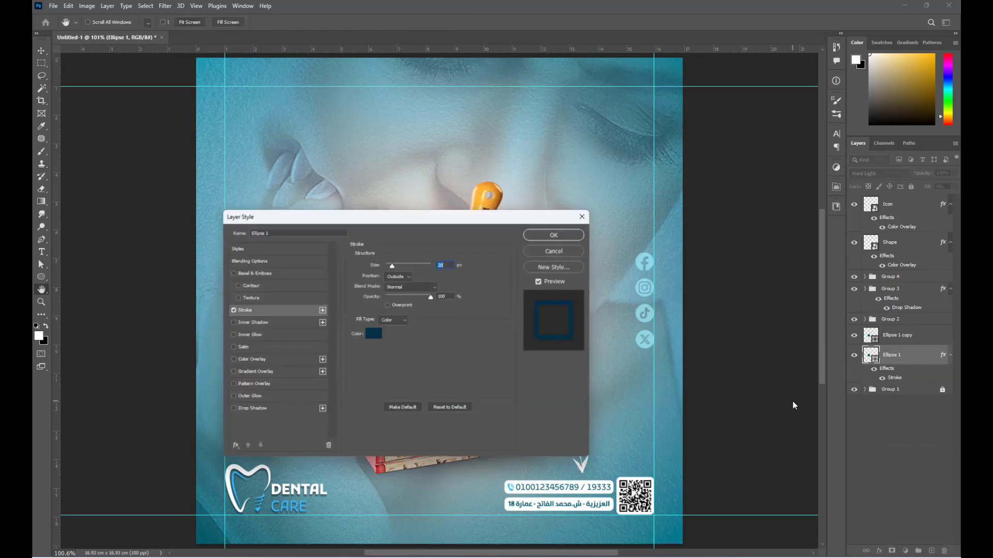
left_click_drag(460, 222, 756, 206)
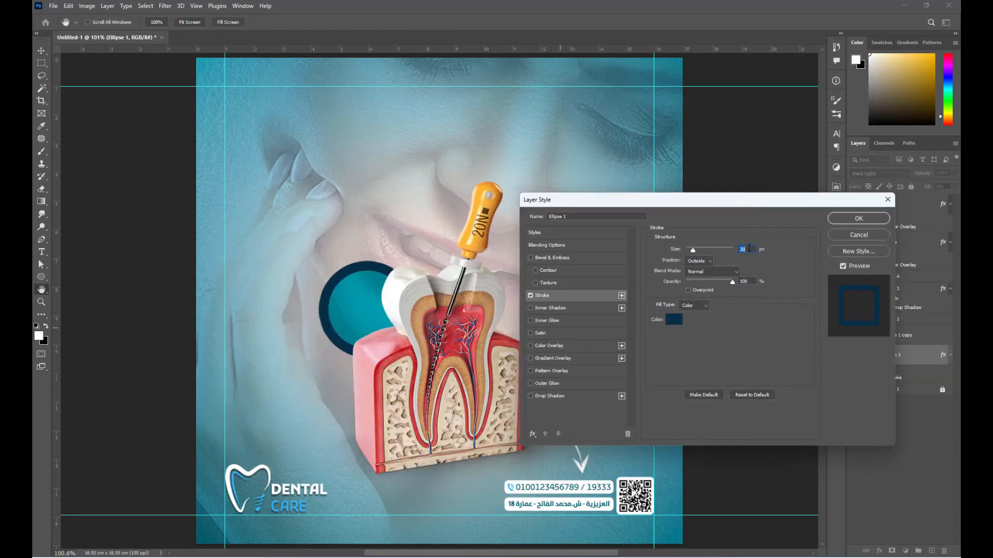
type("5")
left_click(674, 319)
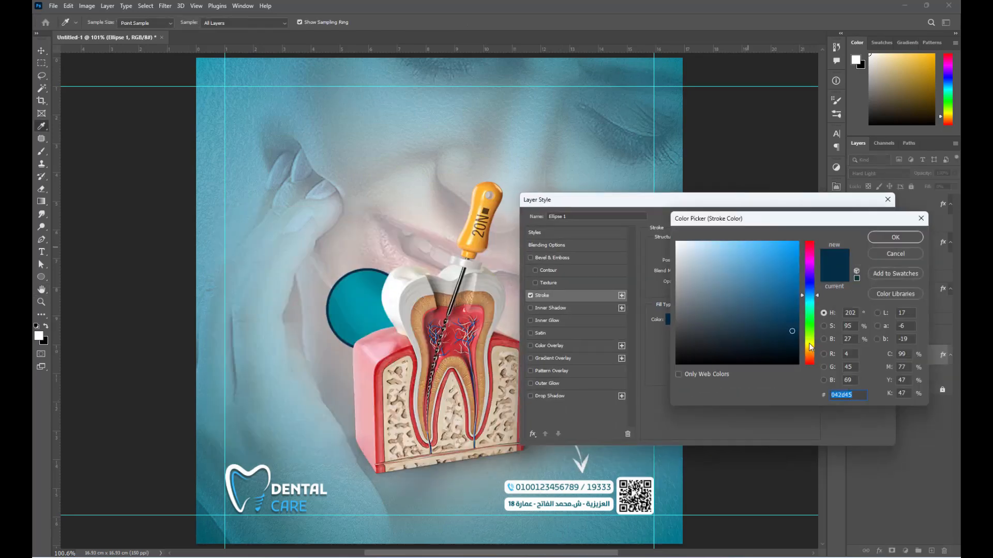
left_click(810, 347)
left_click(783, 243)
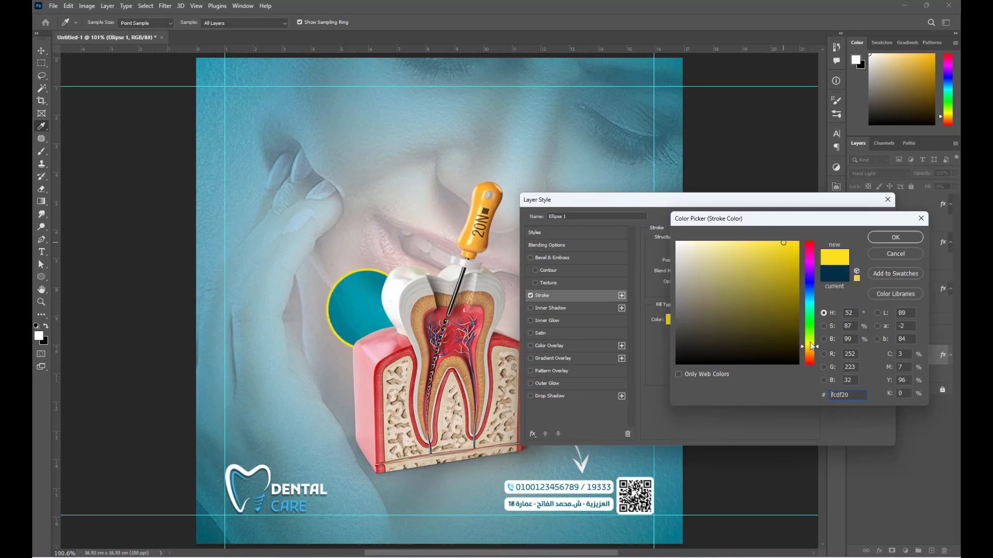
left_click_drag(818, 349, 819, 353)
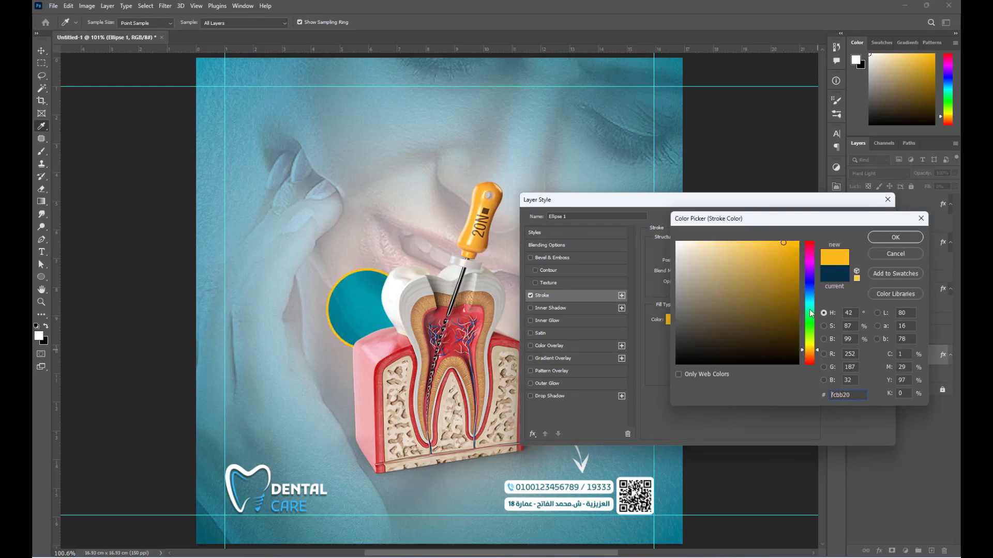
left_click(882, 238)
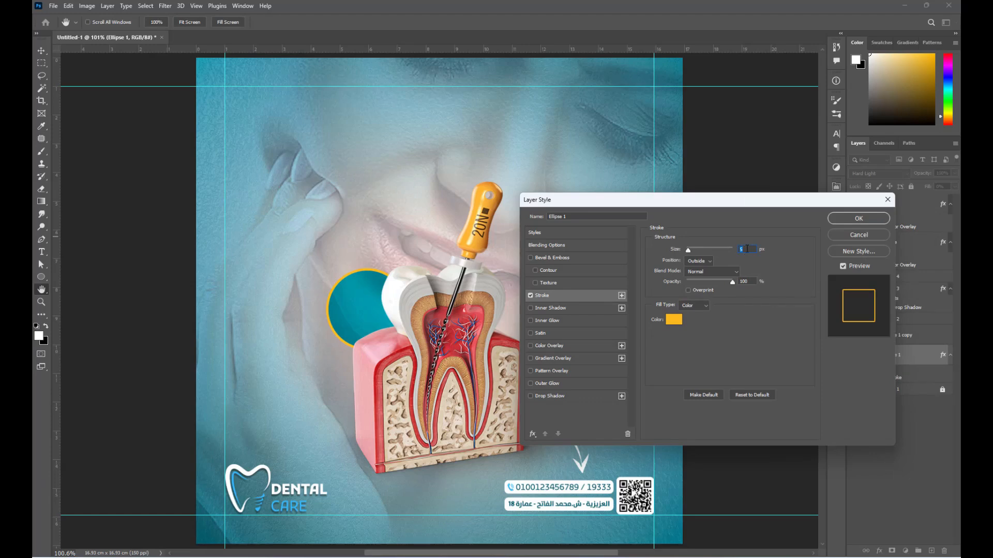
key("Return")
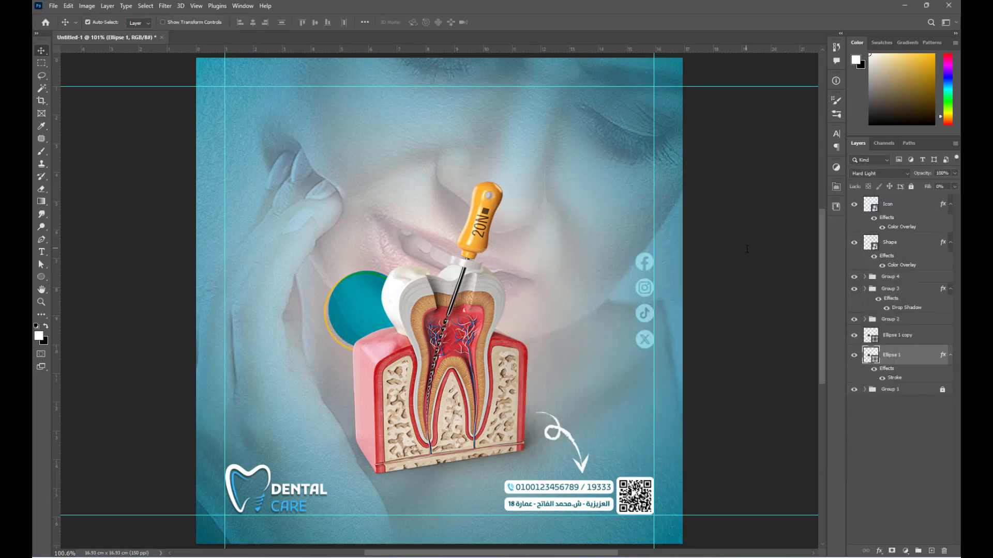
- Type the three-line text خصم / خاص / 20% on the circle
left_click(730, 336)
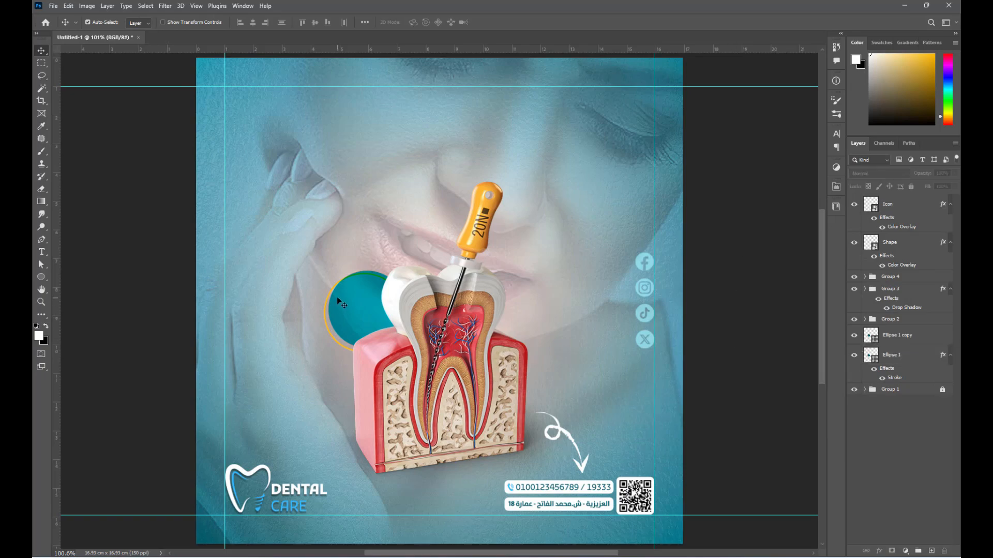
scroll(339, 302, "up", 5)
key("t")
left_click(353, 293)
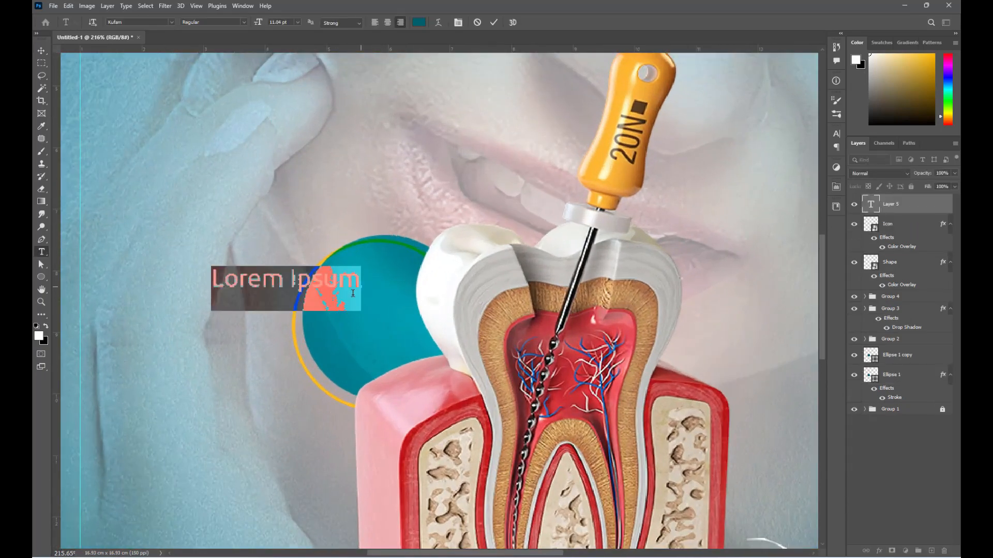
type("خصم")
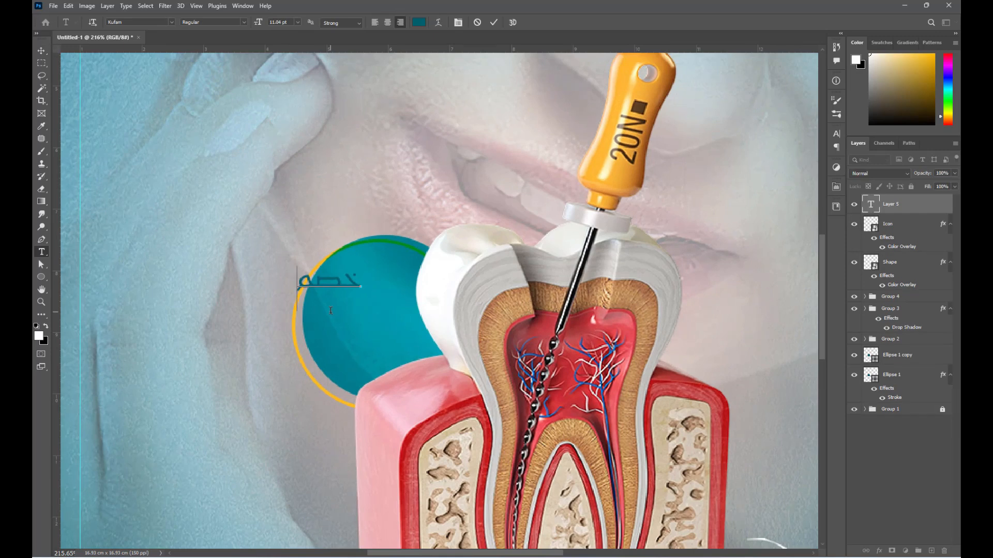
key("Return")
type("خاص")
key("Return")
type("20%")
key("ctrl+Return")
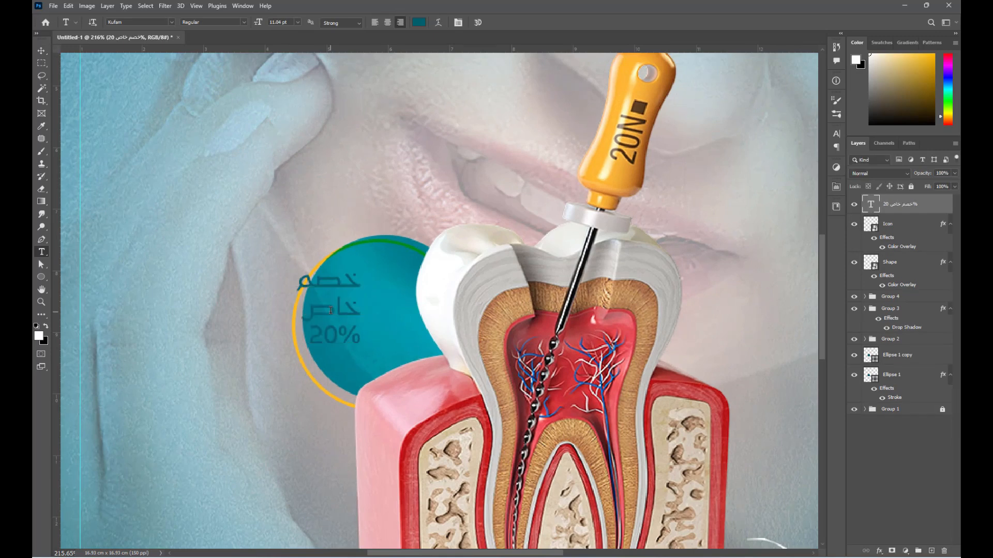
- Set the text to Dima Sogand new in white, with 20% in Montserrat Black Italic
left_click(837, 135)
left_click(779, 147)
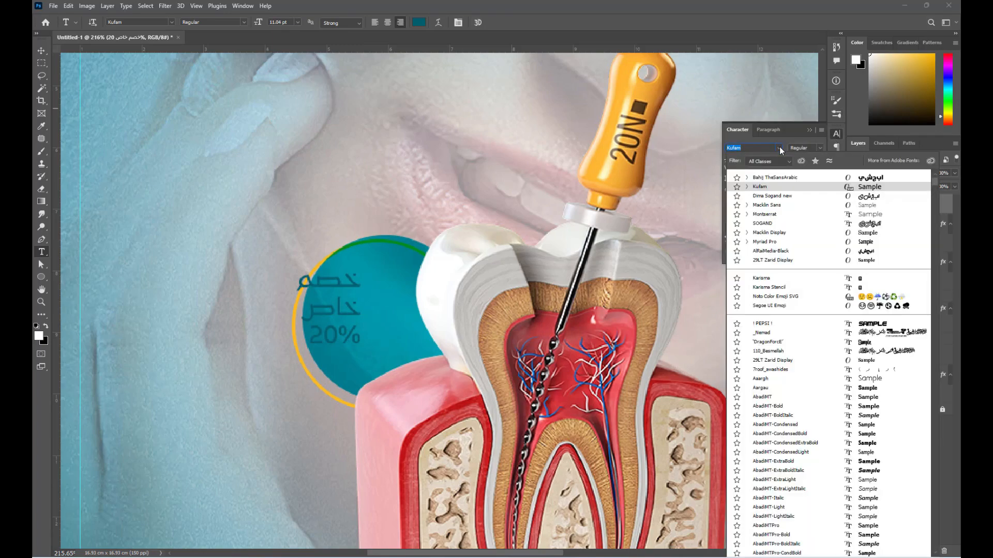
left_click(772, 196)
left_click(810, 189)
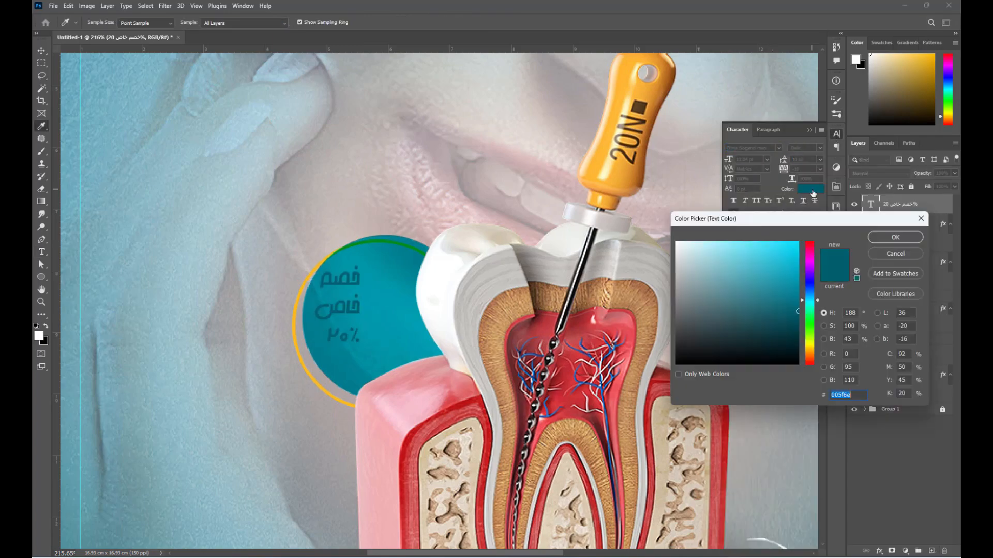
left_click(677, 242)
left_click(895, 237)
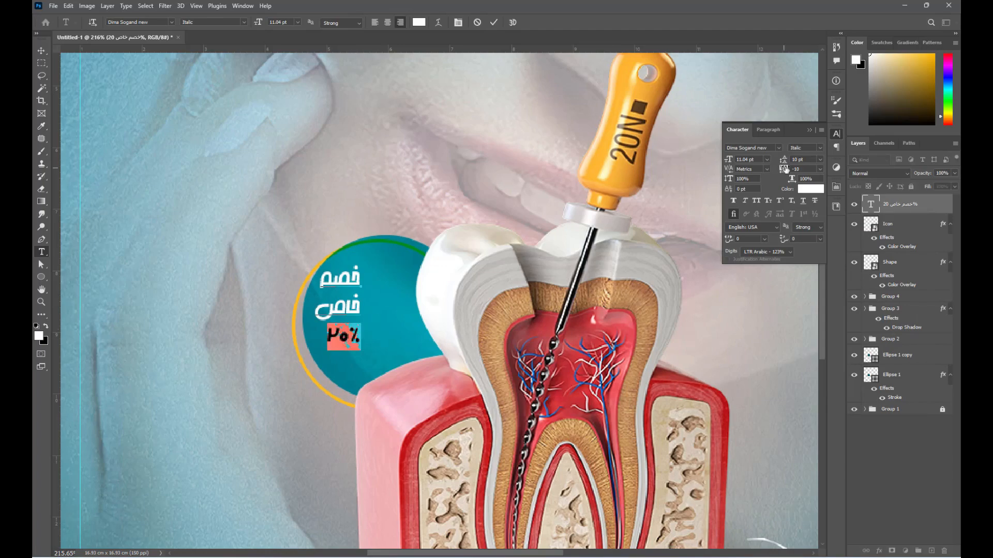
left_click(777, 148)
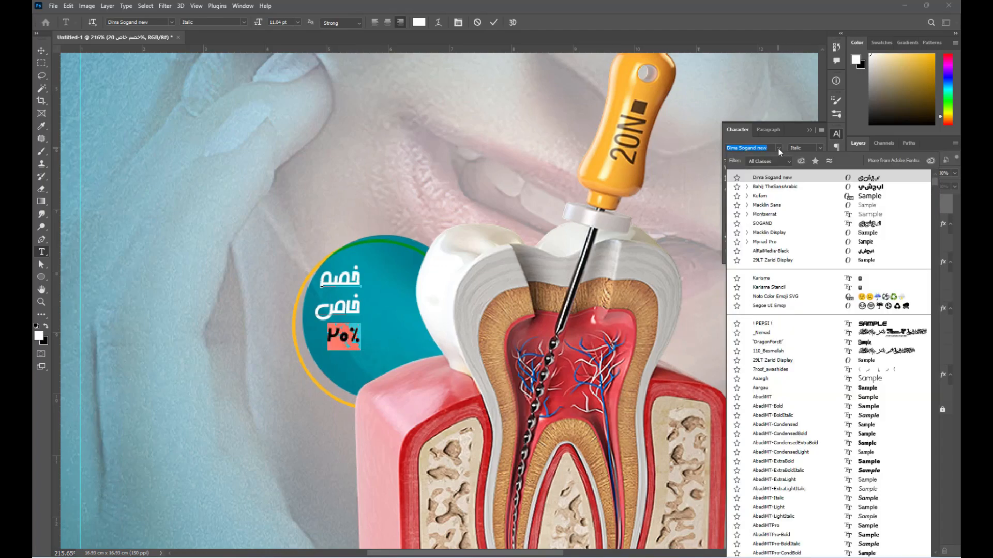
left_click(747, 214)
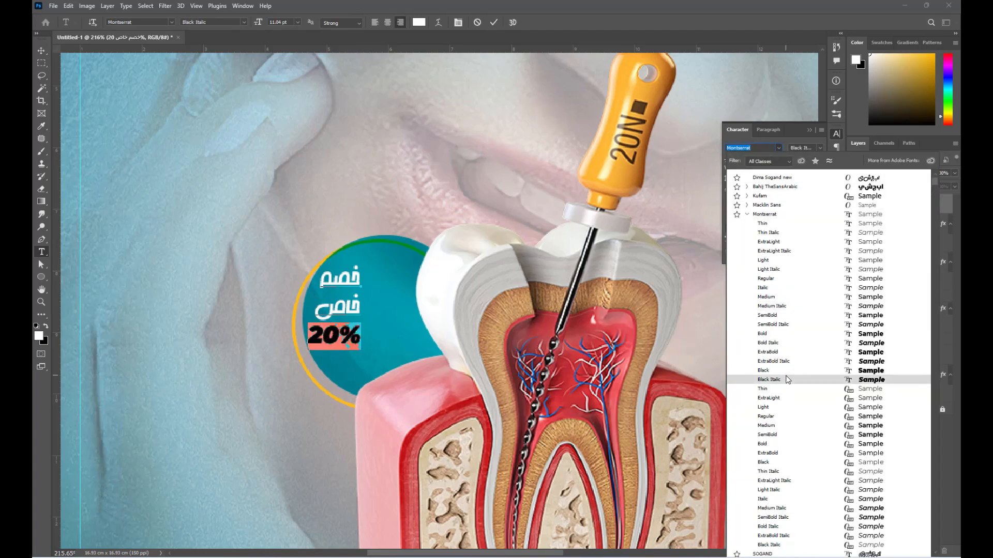
left_click(787, 379)
scroll(416, 136, "down", 5)
scroll(246, 528, "up", 3)
- Colour the 20% text with the light blue sampled from the logo
scroll(247, 525, "up", 2)
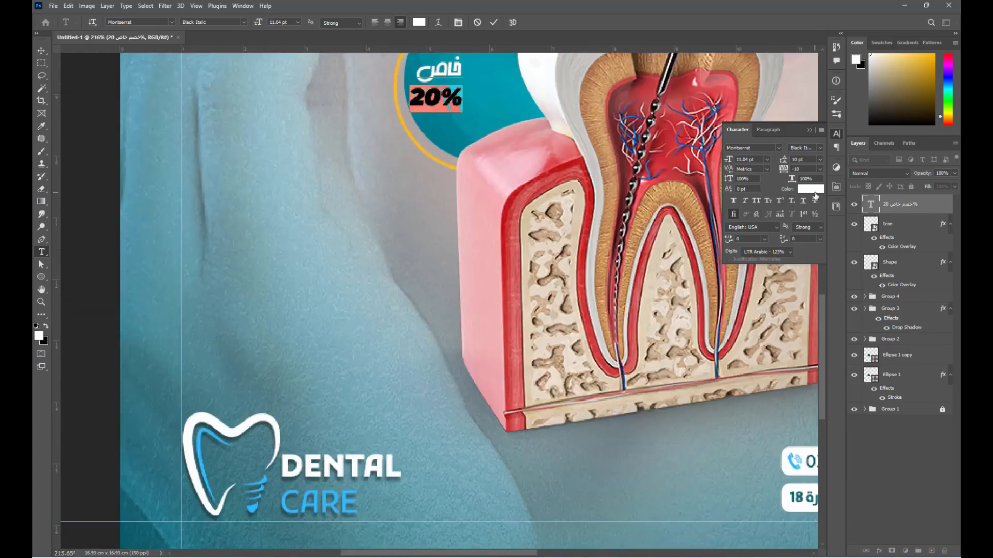
left_click(811, 191)
left_click(250, 511)
left_click(896, 240)
scroll(375, 413, "down", 5)
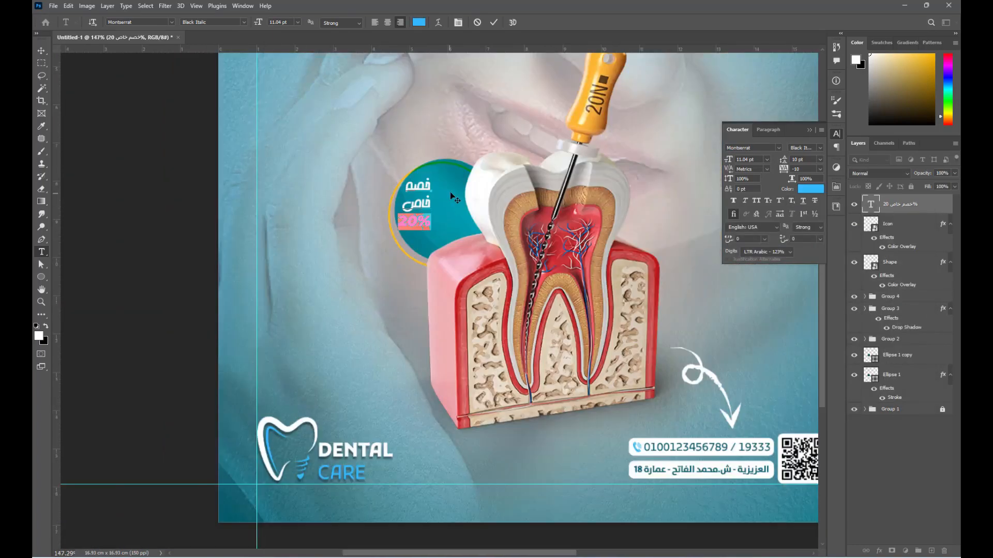
scroll(448, 191, "up", 3)
key("ctrl+Return")
- Centre-align the discount text and enlarge it inside the circle
key("v")
left_click(767, 130)
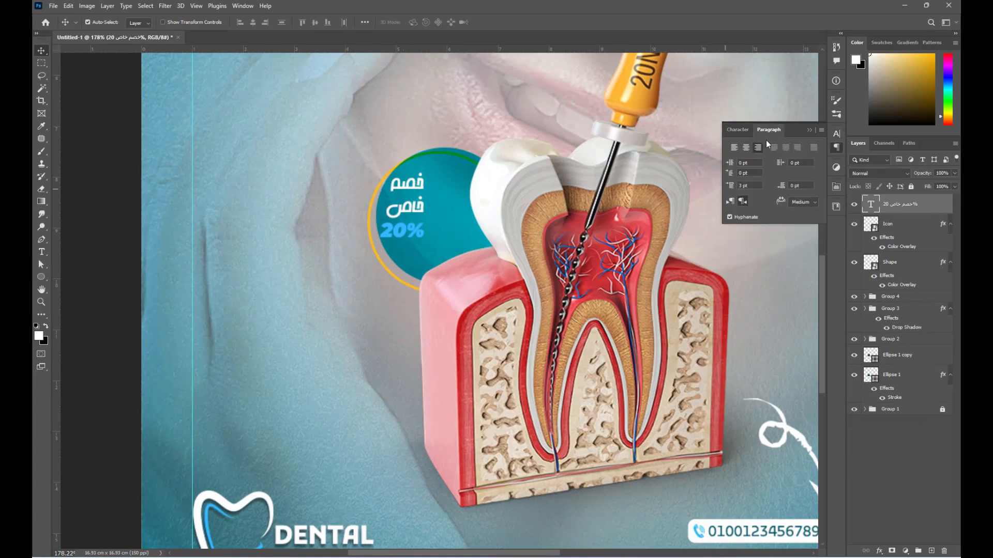
left_click(748, 147)
left_click(808, 130)
key("ctrl+t")
scroll(448, 212, "up", 2)
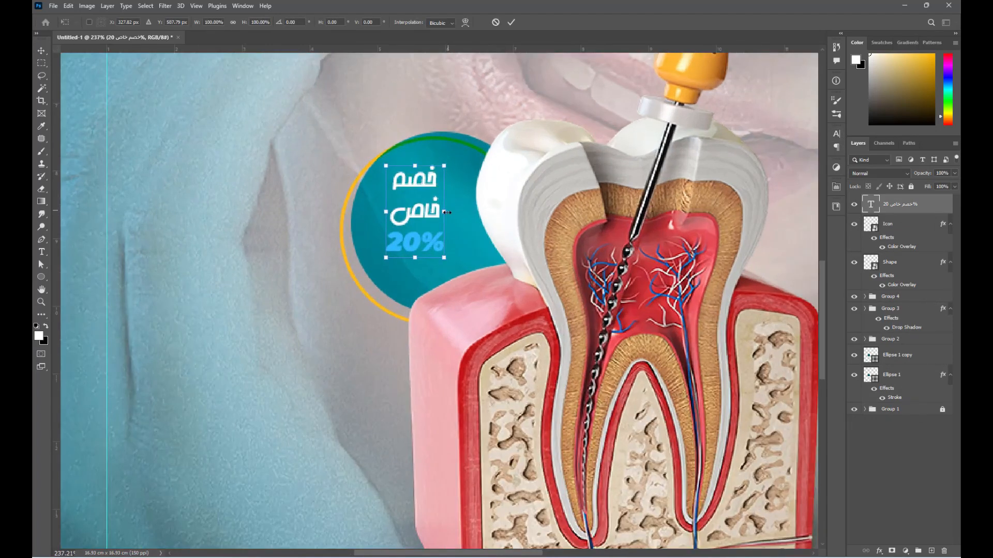
left_click_drag(446, 213, 459, 213)
key("Return")
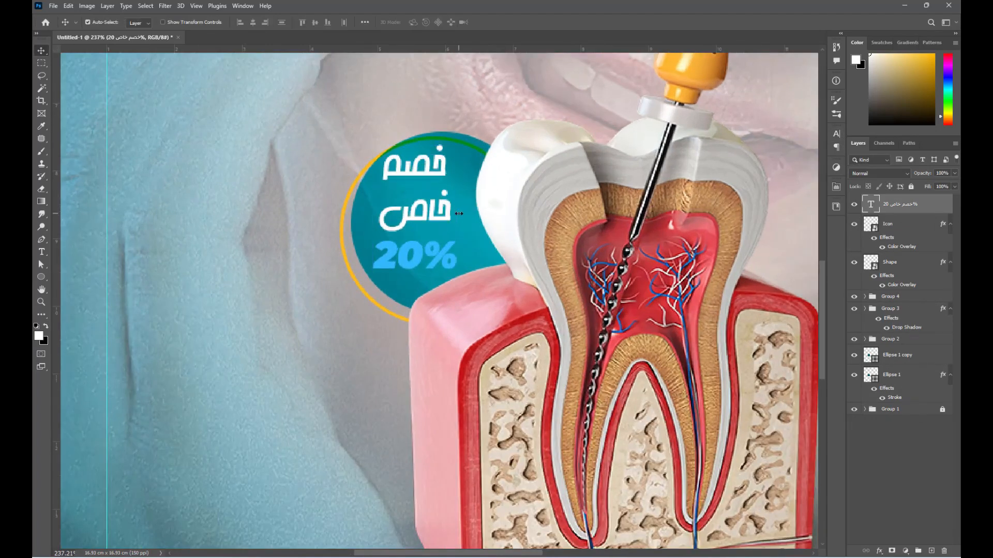
- Set the two Arabic lines to 13 pt and tighten the خاص line spacing to 10 pt
double_click(442, 162)
left_click_drag(442, 162, 341, 206)
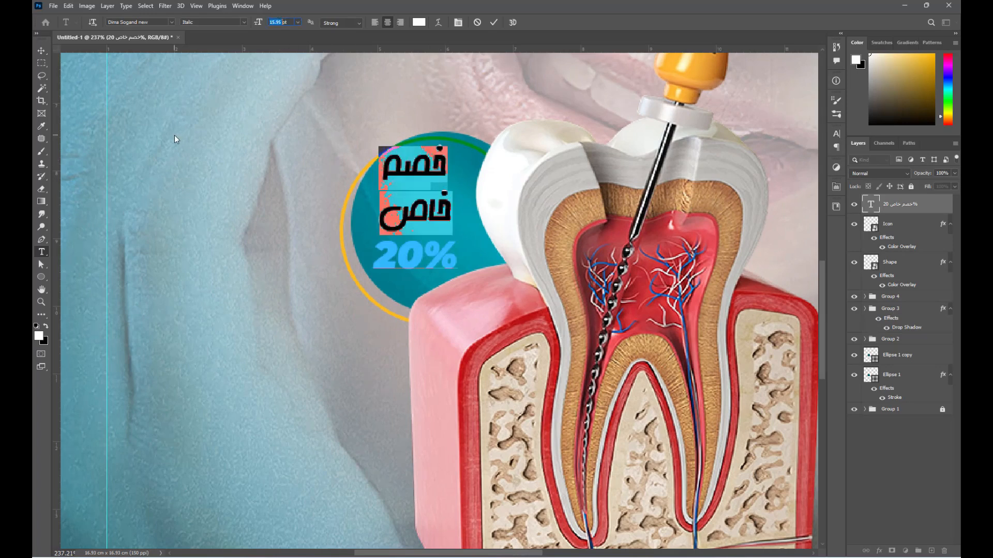
type("13")
key("Return")
double_click(426, 209)
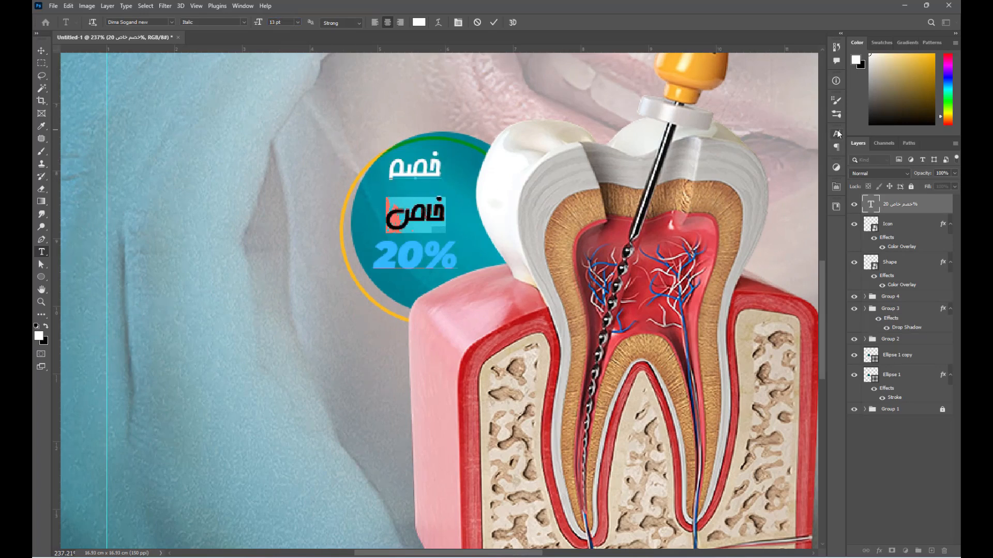
left_click(836, 134)
double_click(801, 158)
type("10")
key("Return")
- Give the 20% line 16 pt spacing, enlarge the discount text about 14%, and nudge it right
double_click(435, 248)
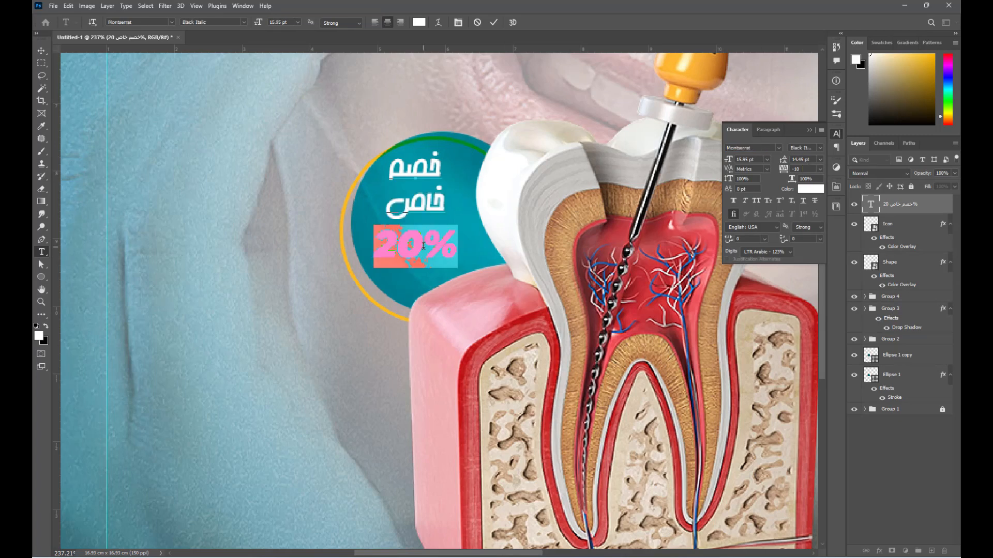
double_click(799, 159)
type("16")
key("Return")
key("ctrl+Return")
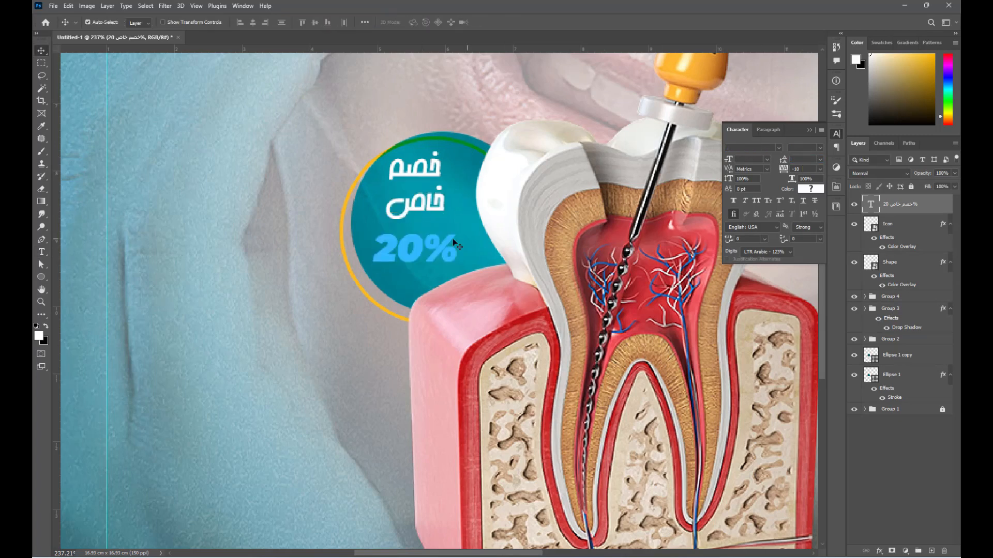
key("ctrl+t")
left_click_drag(460, 214, 470, 214)
key("Return")
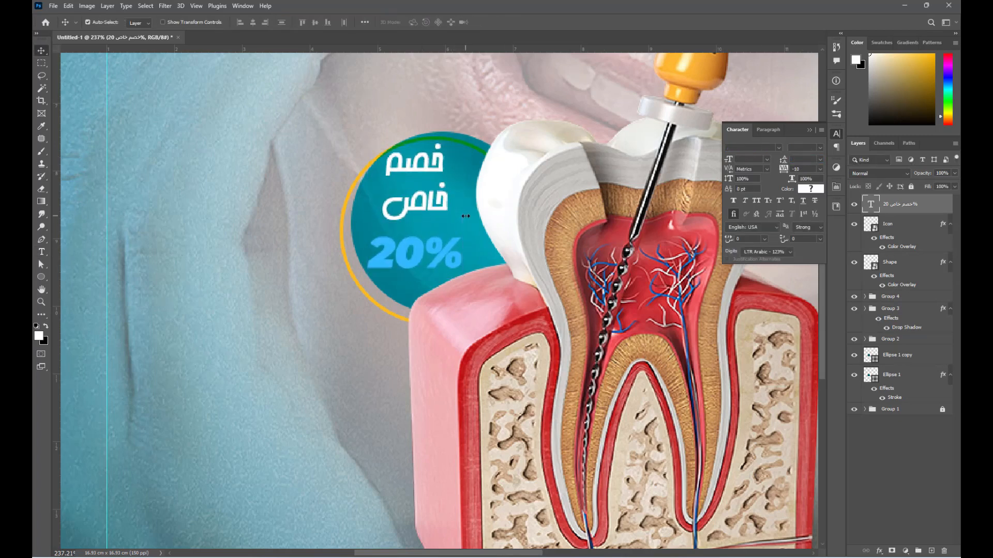
key("Right")
key("Right")
key("Right")
key("Right")
- Add the ــ stretch character to the discount text
key("t")
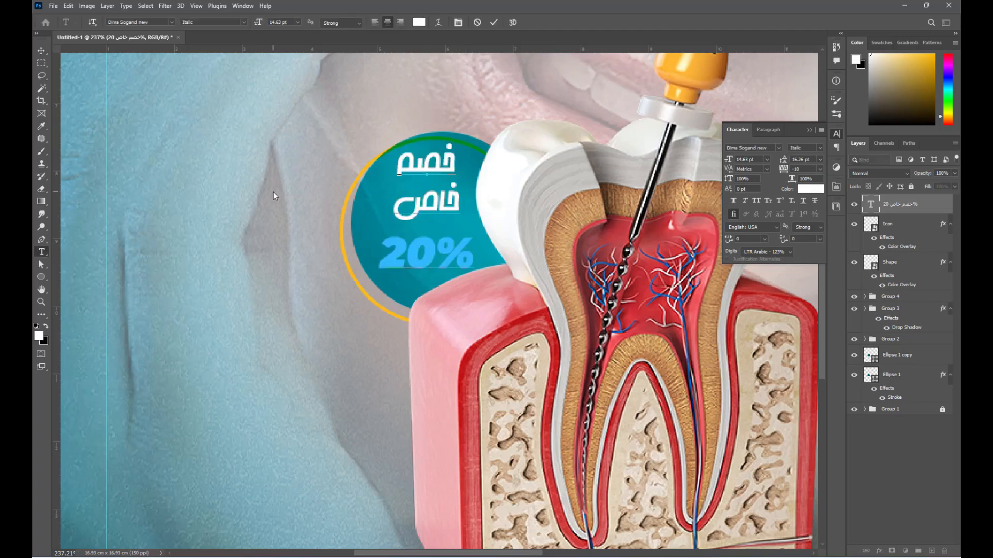
key("Return")
type("ــ")
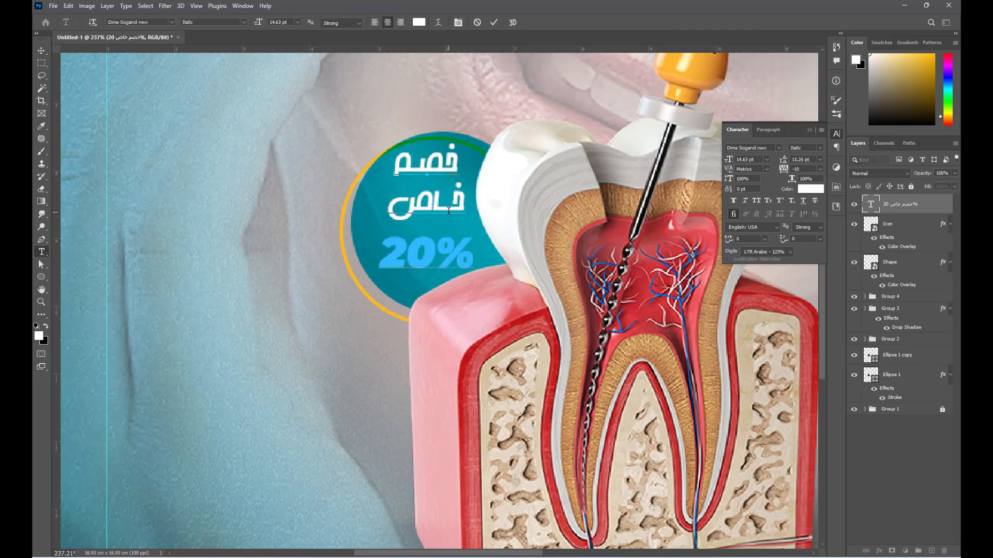
key("ctrl+Return")
- Paste Group 3's layer style onto the 20% text and confirm its Multiply drop shadow
key("v")
scroll(442, 170, "down", 3)
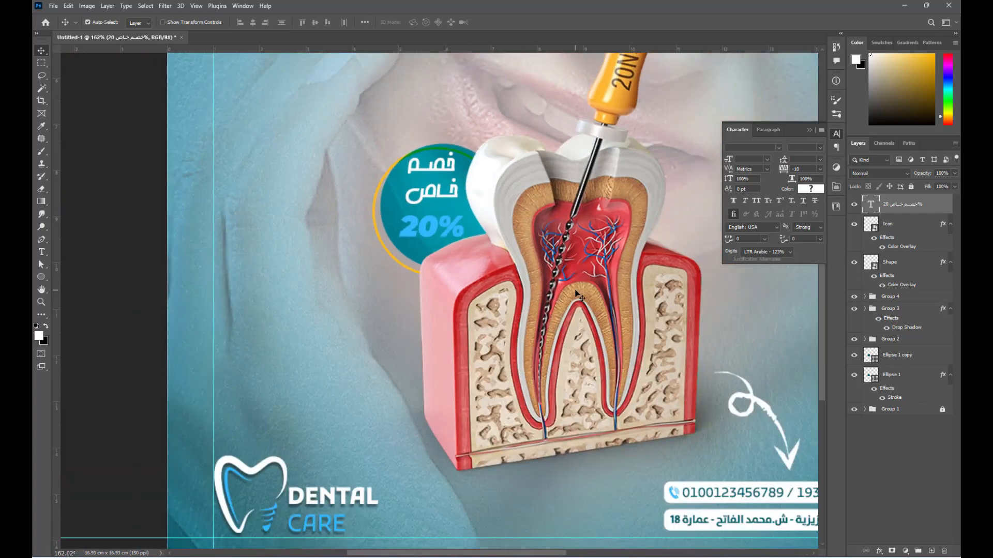
right_click(905, 314)
left_click(846, 439)
right_click(919, 210)
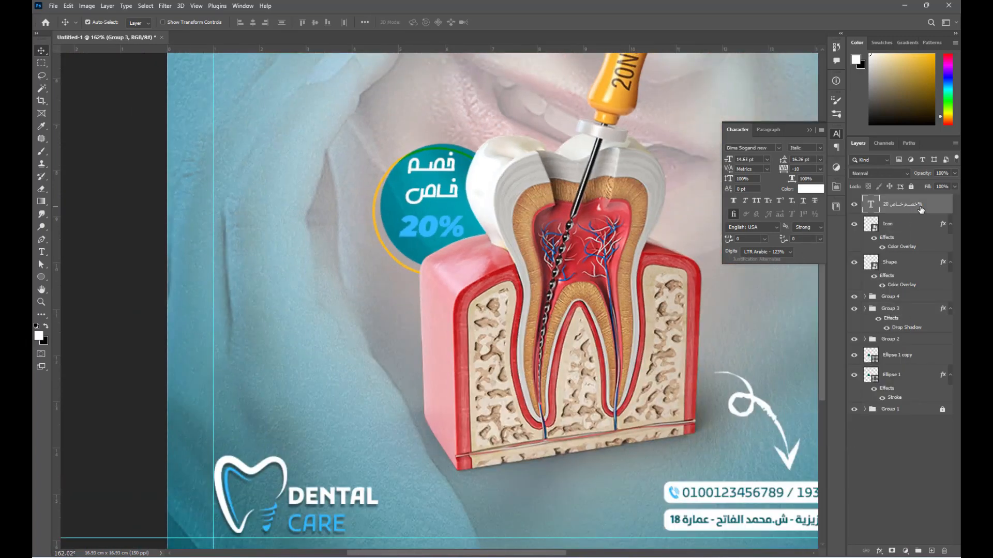
left_click(843, 472)
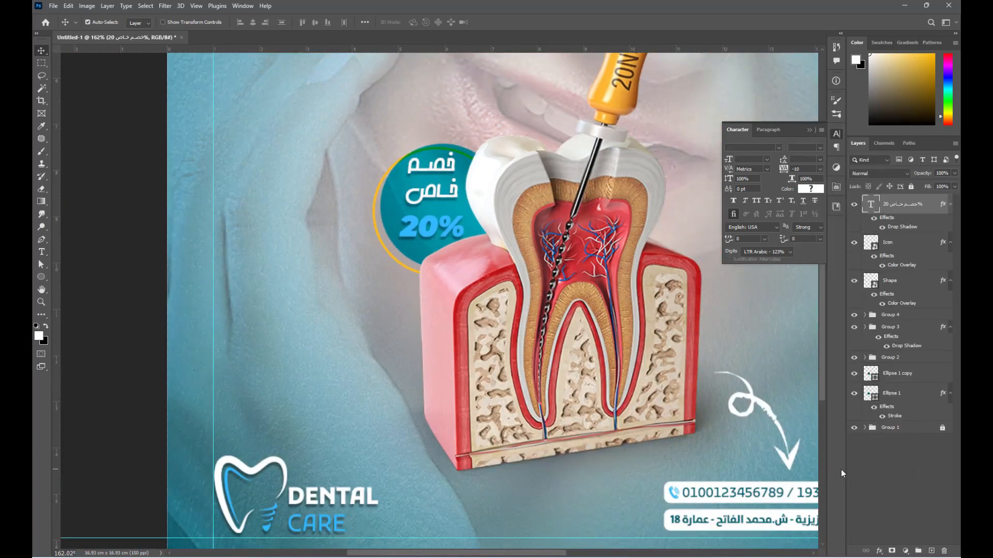
double_click(904, 229)
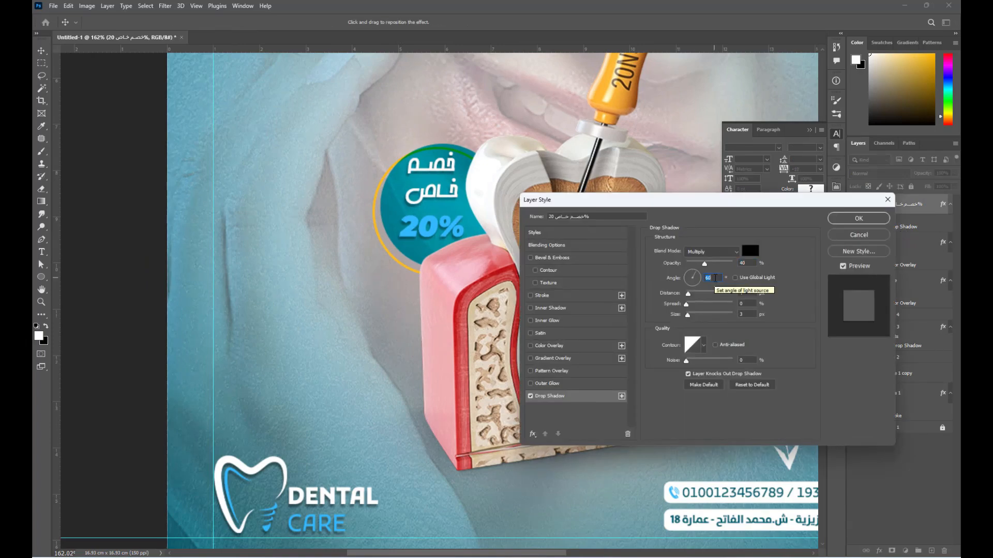
left_click(847, 225)
key("ctrl+0")
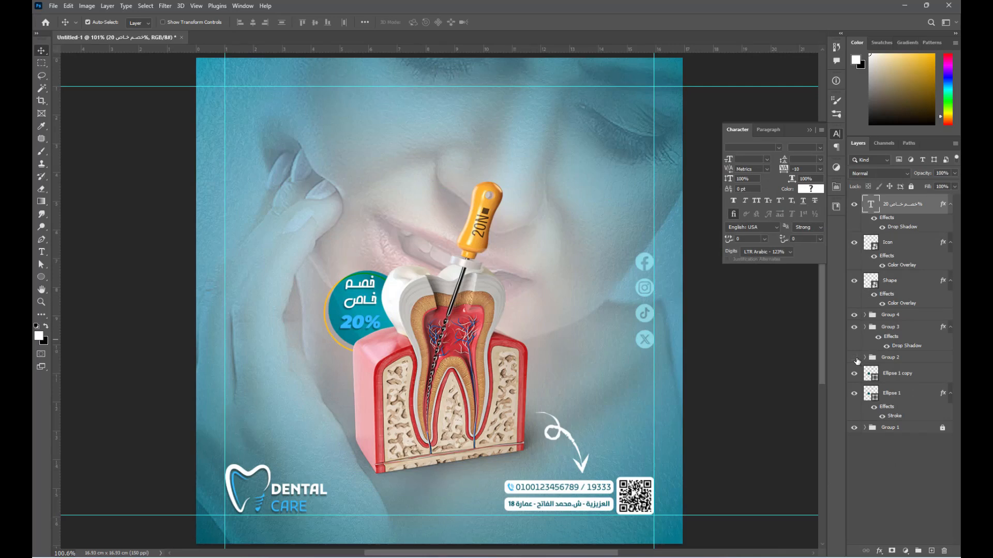
left_click(856, 359)
- Duplicate the tooth group Group 2 and delete its 35d1bc9a7b shadow layer
left_click(855, 358)
left_click(887, 358)
key("ctrl+j")
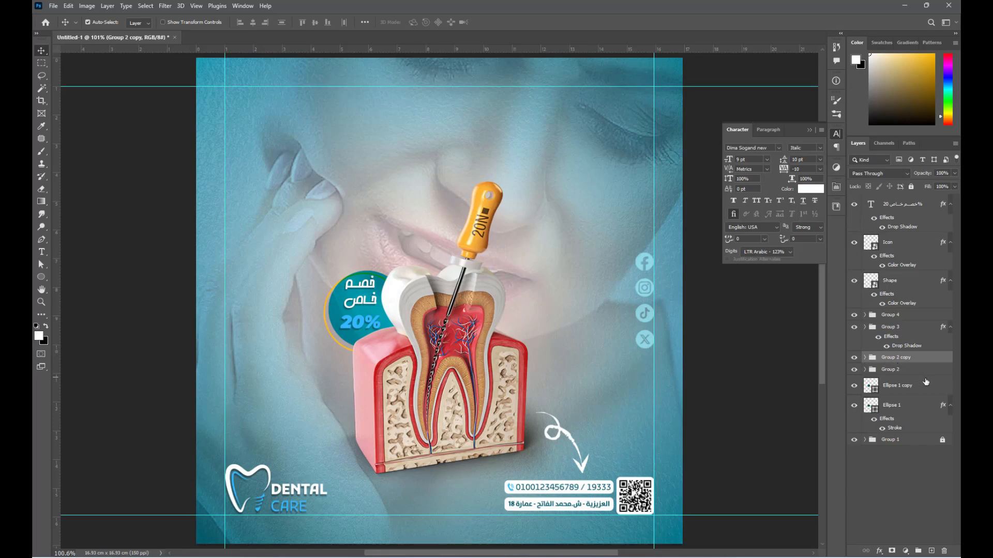
left_click(864, 369)
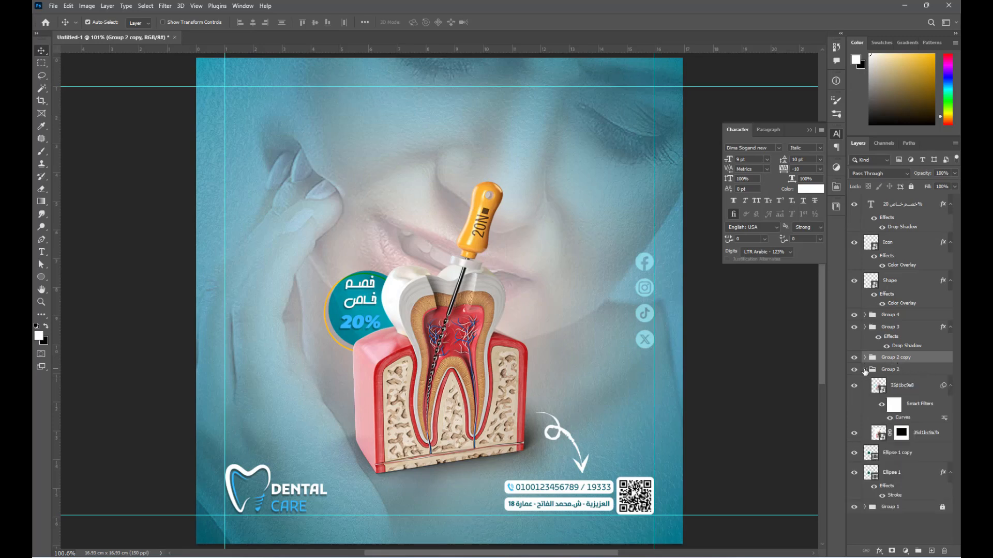
left_click(877, 436)
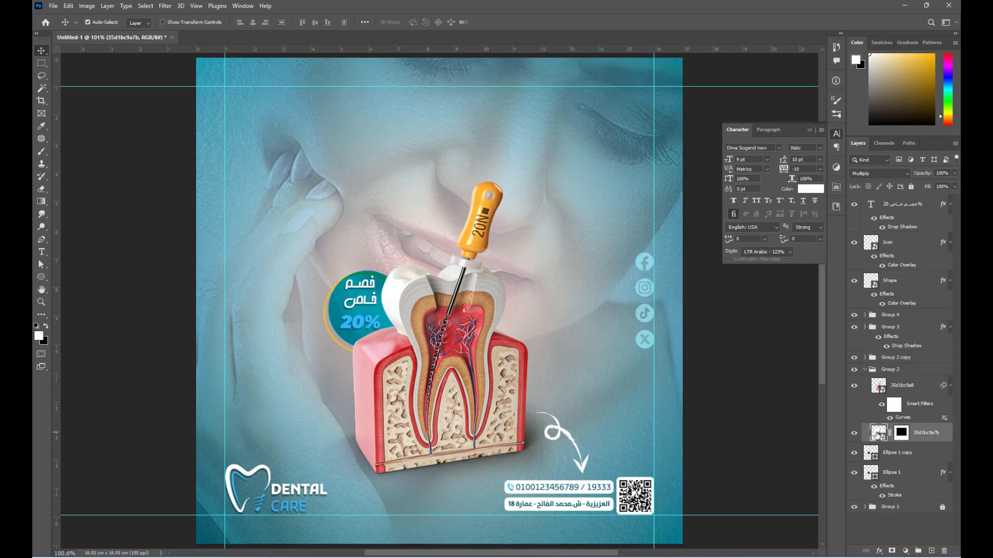
key("Delete")
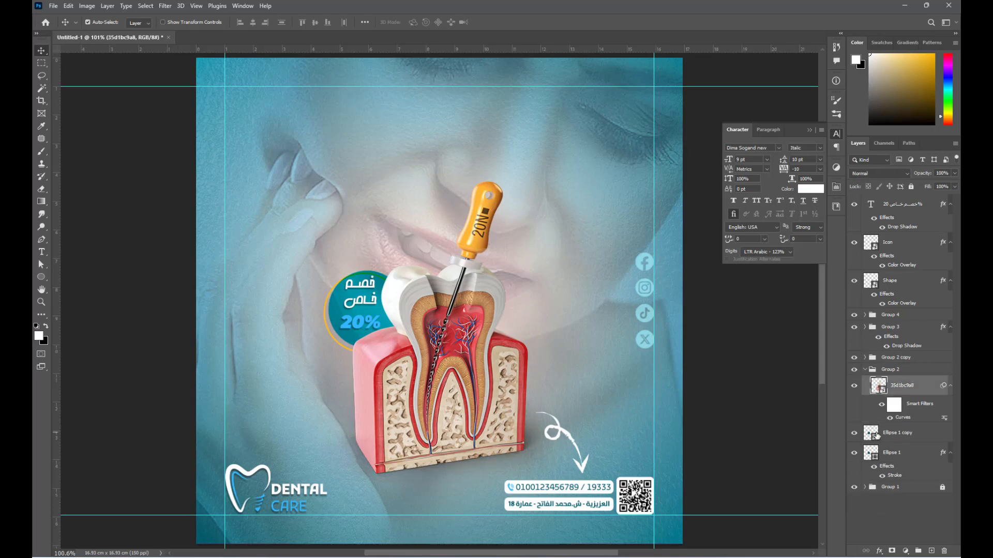
left_click(866, 371)
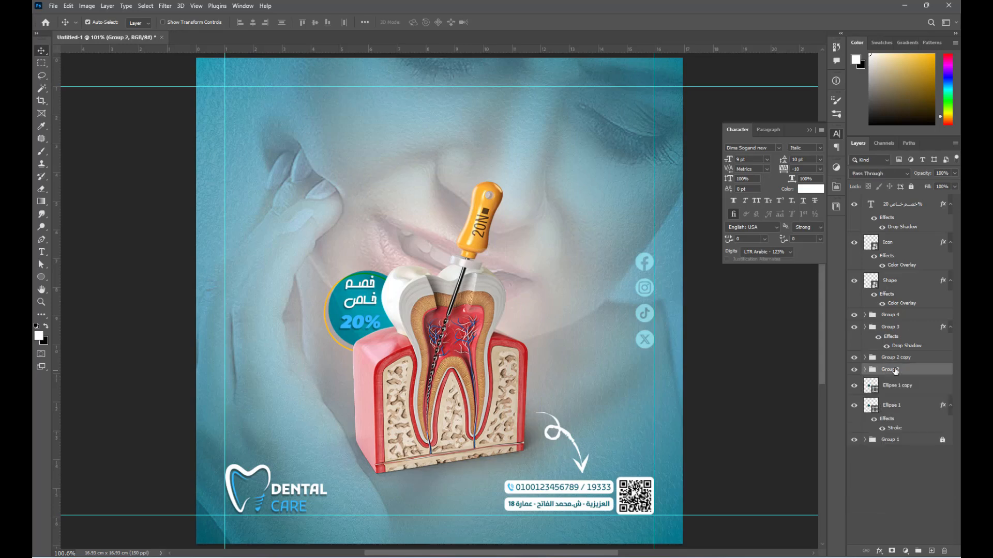
- Convert Group 2 to a smart object and give it a black (000000) Color Overlay
right_click(895, 370)
left_click(826, 290)
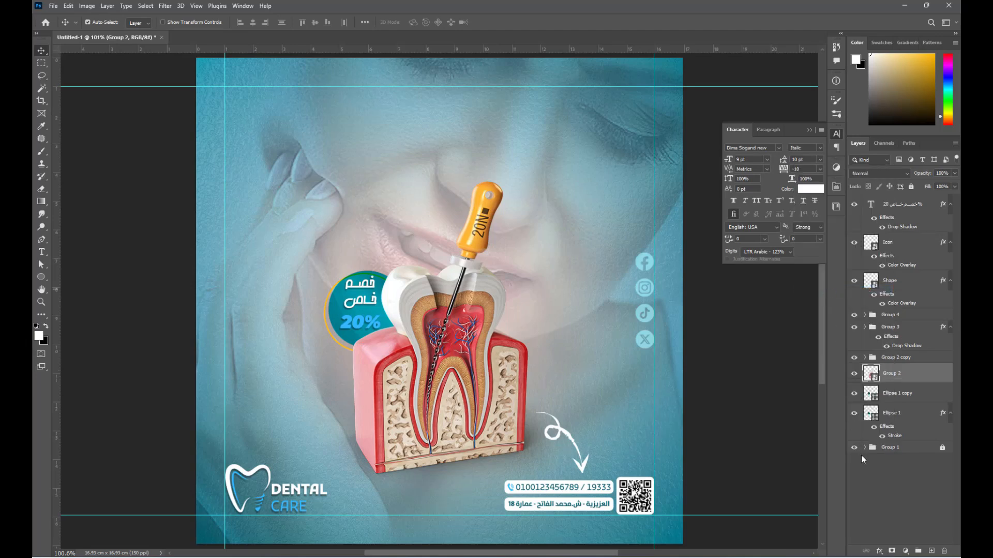
left_click(879, 551)
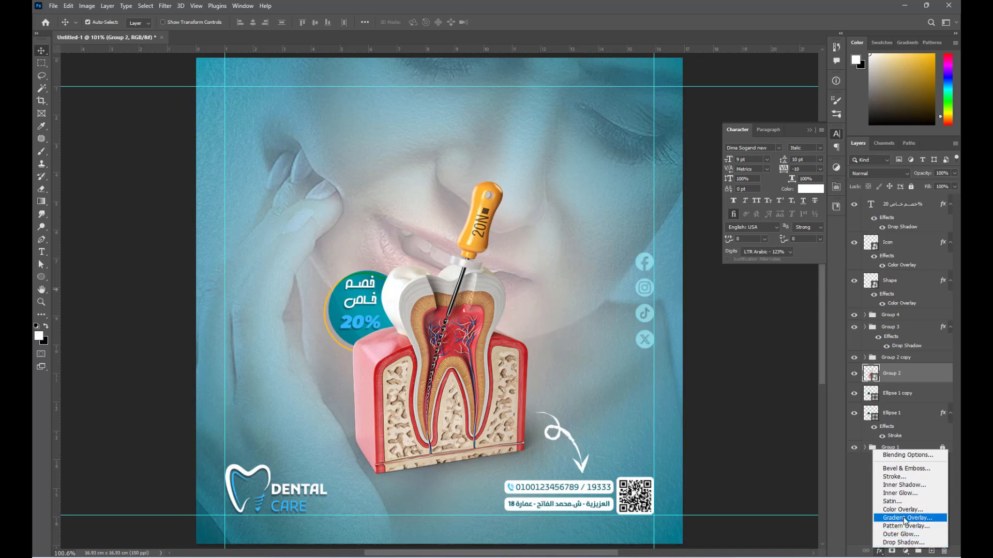
left_click(907, 510)
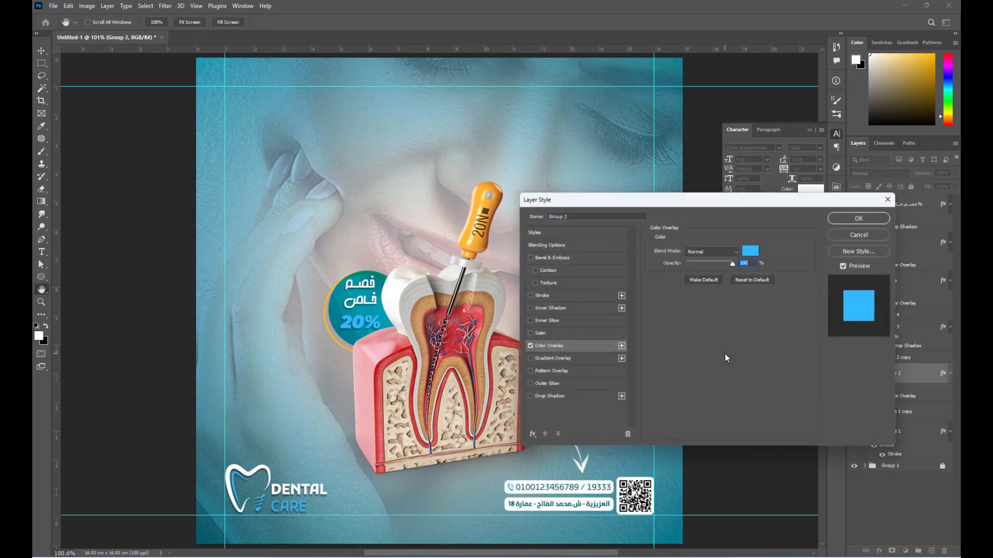
left_click(751, 253)
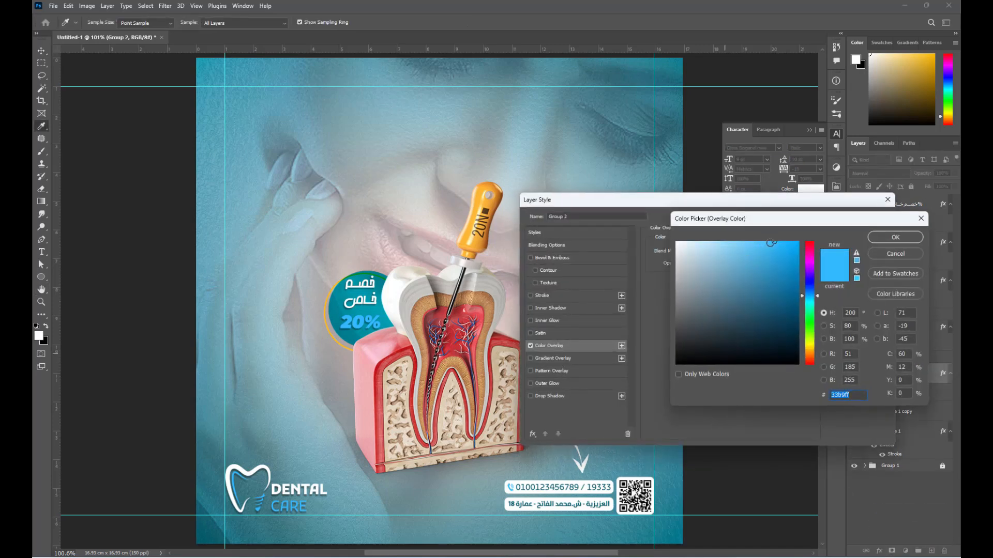
left_click_drag(771, 242, 579, 402)
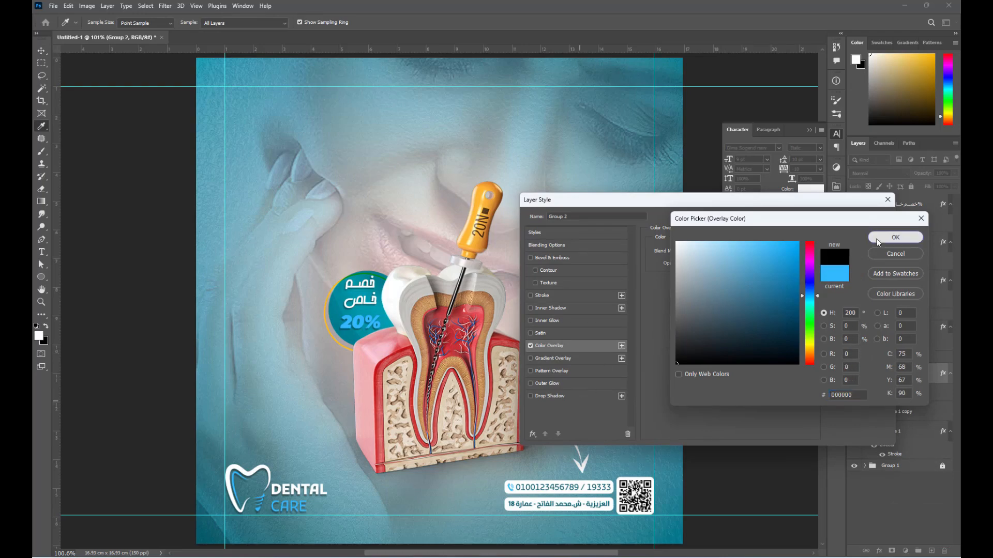
left_click(895, 237)
left_click(862, 219)
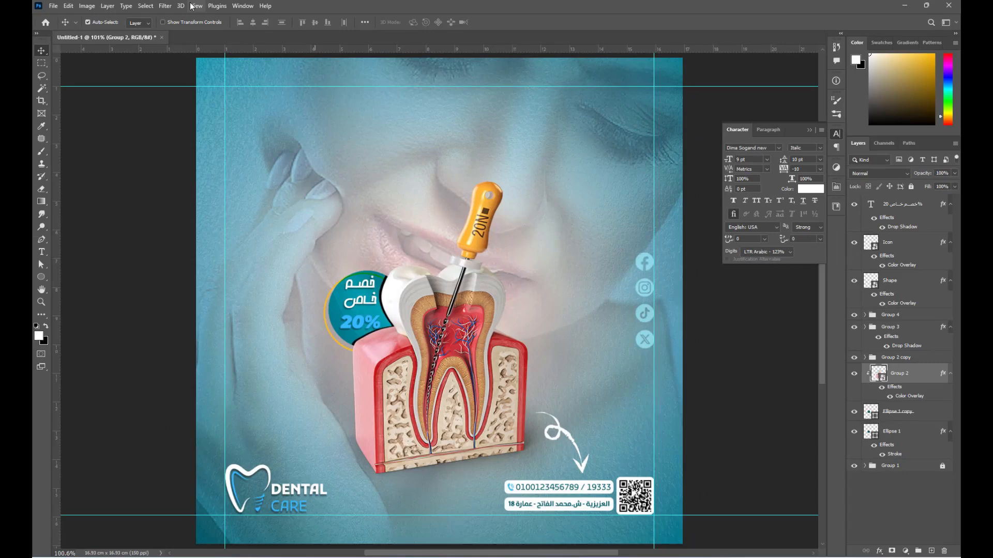
- Apply a 20-pixel Gaussian Blur to the black tooth silhouette
left_click(165, 6)
mouse_move(170, 131)
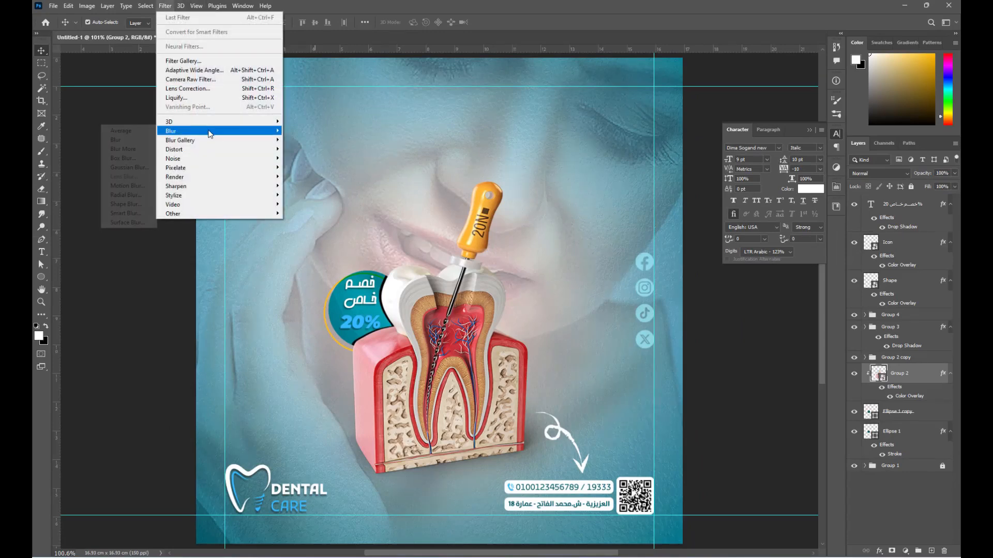
left_click(130, 166)
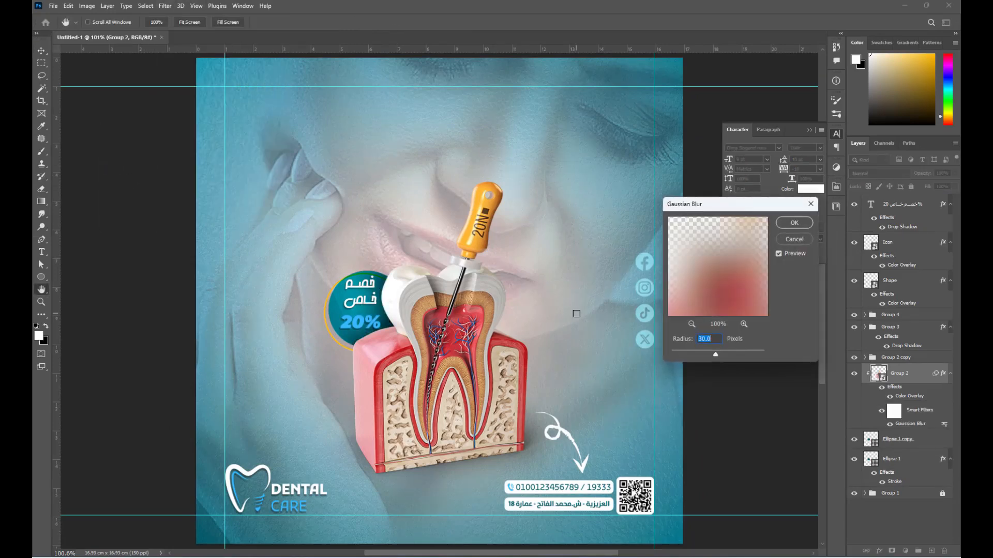
type("20")
key("Return")
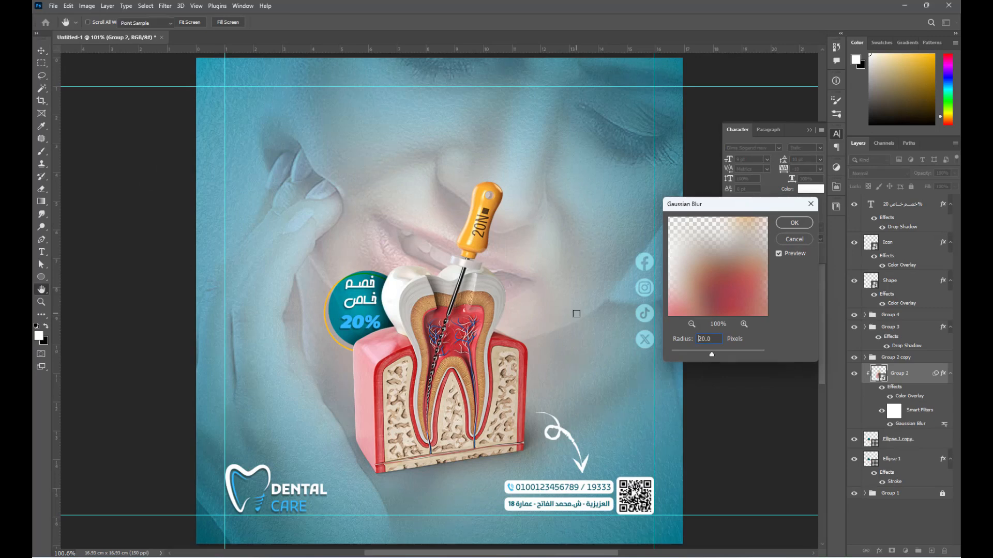
- Set the silhouette's blend mode to Multiply and lower its opacity to 40%
left_click(889, 172)
left_click(880, 213)
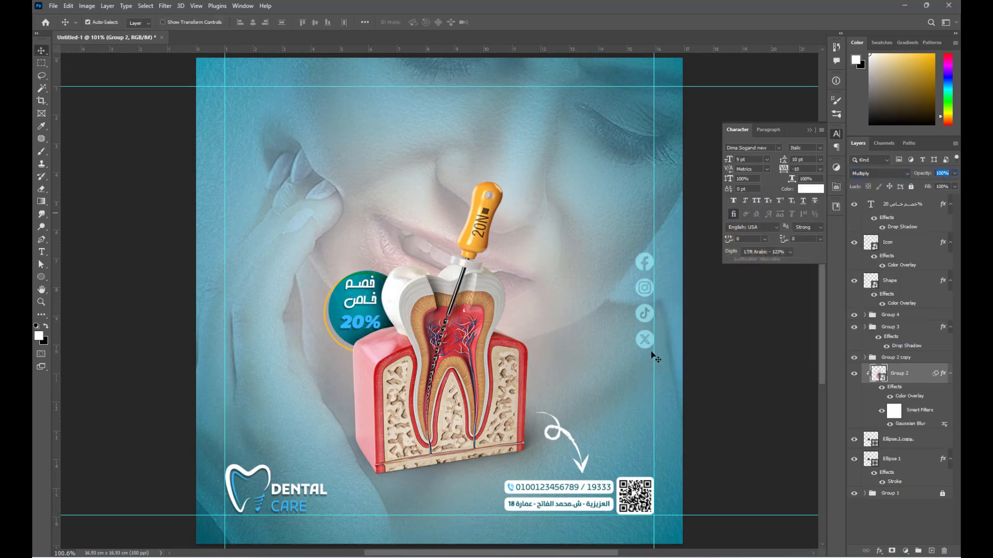
type("70")
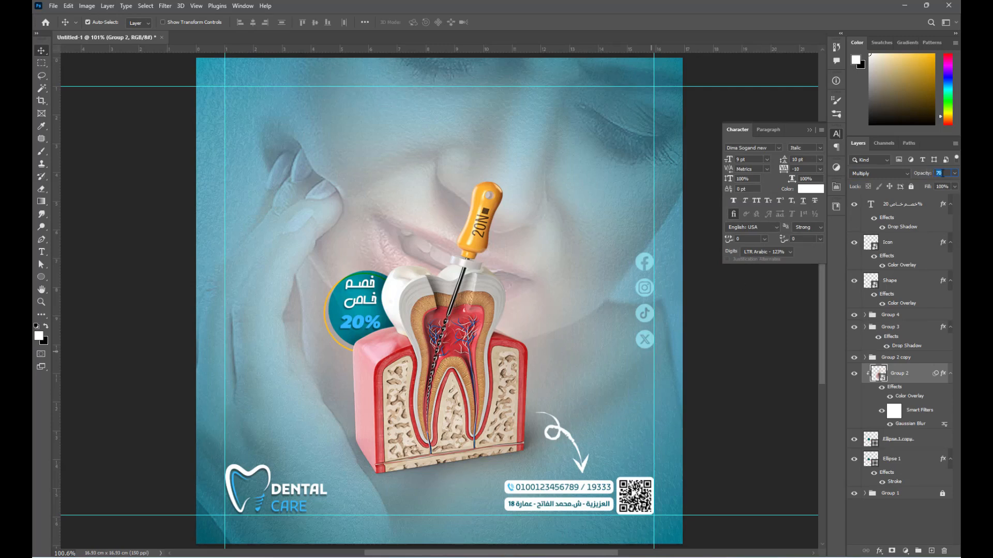
type("50")
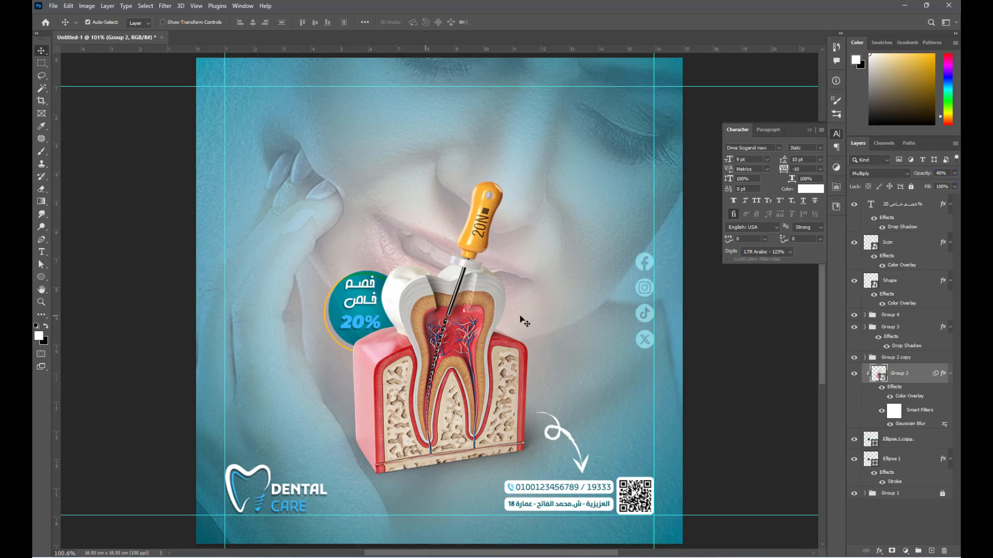
left_click(713, 292)
left_click(809, 130)
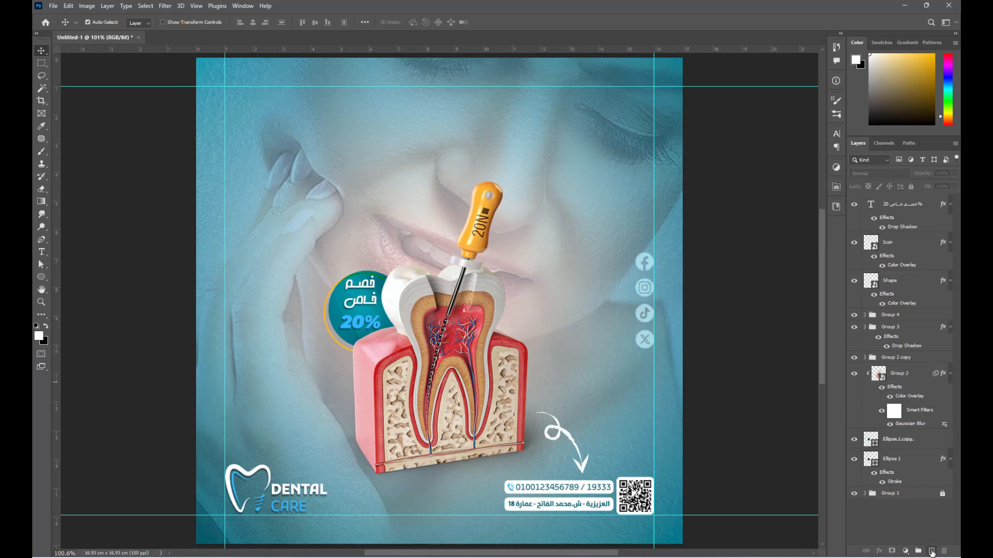
- On a new layer, choose the dotted grid brush at 200 px
left_click(931, 551)
key("b")
right_click(336, 159)
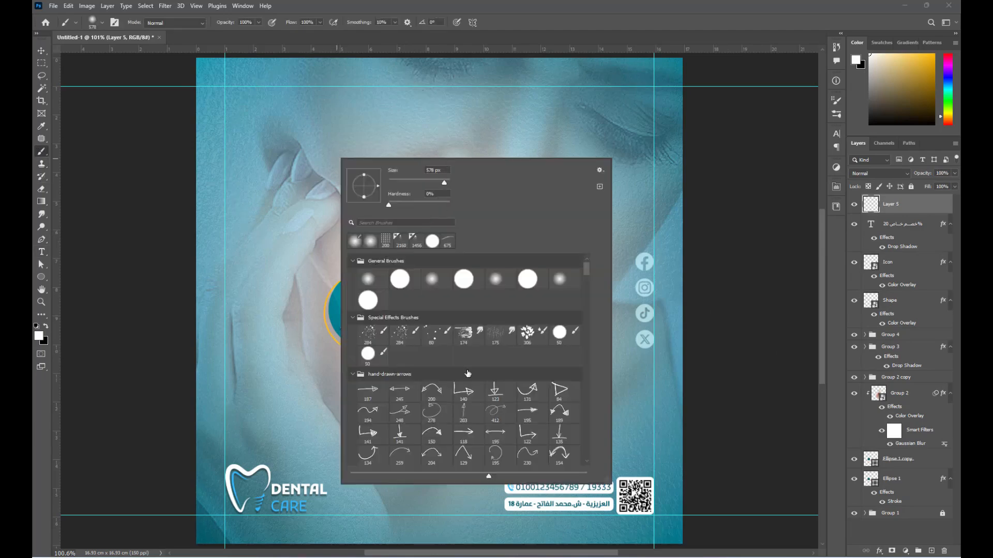
scroll(524, 361, "down", 10)
scroll(524, 361, "down", 8)
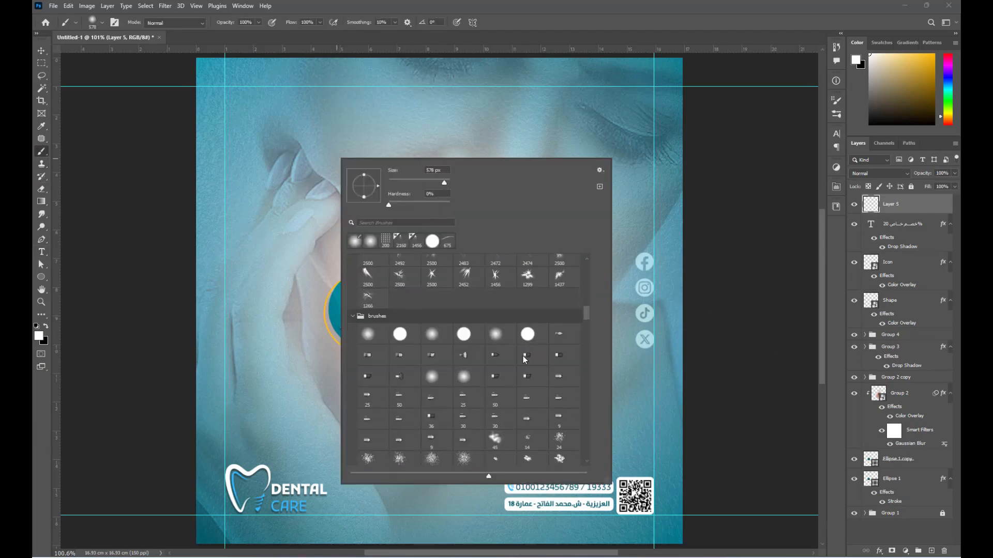
left_click(527, 402)
type("200")
key("Return")
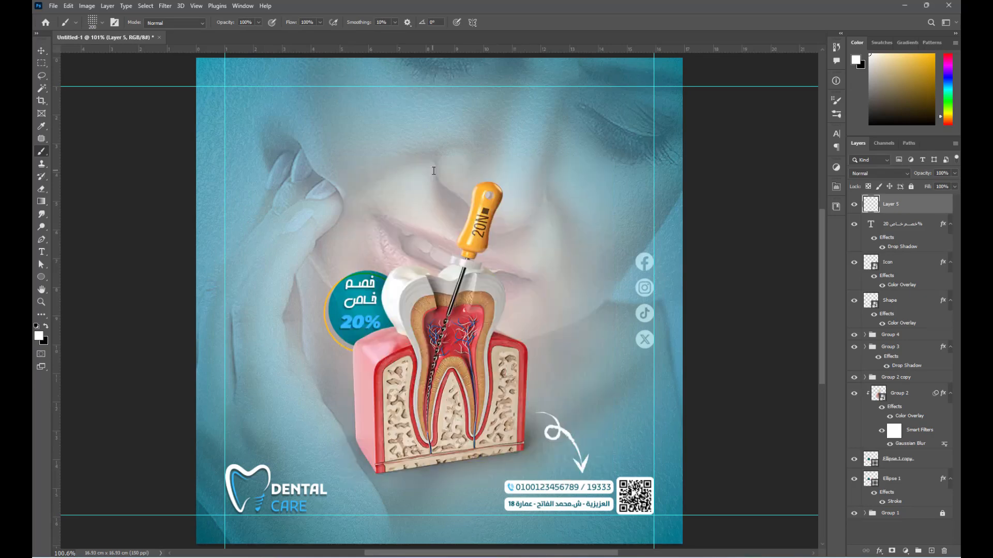
- Stamp the white dot grid, then shrink it and move it to the upper-left
left_click(347, 157)
key("ctrl+t")
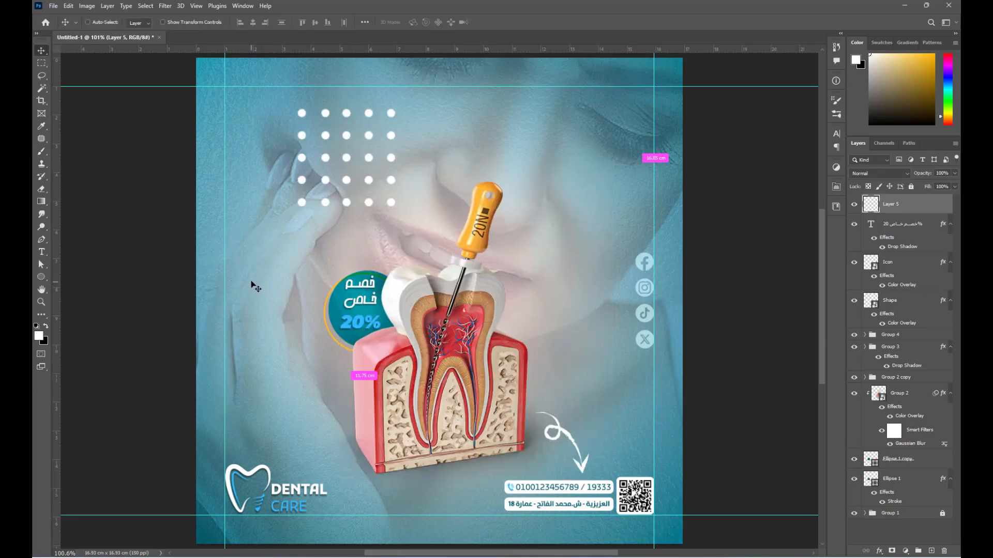
left_click_drag(396, 207, 340, 151)
left_click_drag(323, 138, 263, 128)
key("Return")
- Add the Arabic title 'حشـو العصب' near the top and enlarge it about five times
key("t")
left_click(458, 128)
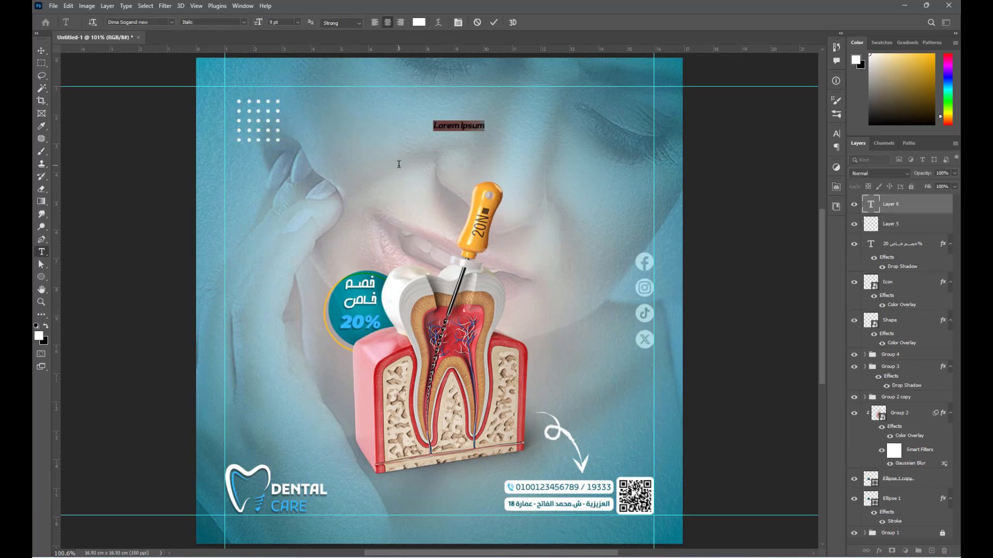
key("BackSpace")
type("حشـو")
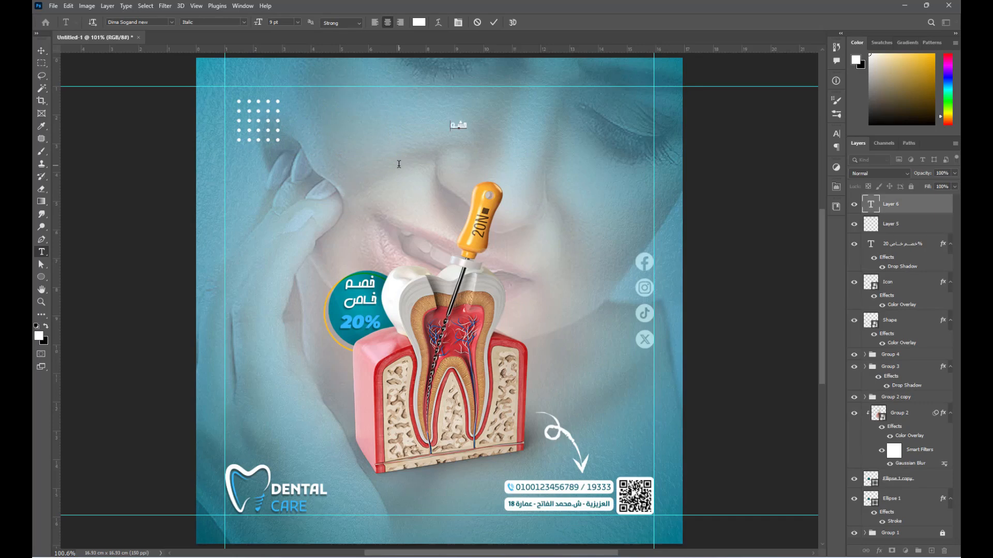
type(" العصب")
key("ctrl+Return")
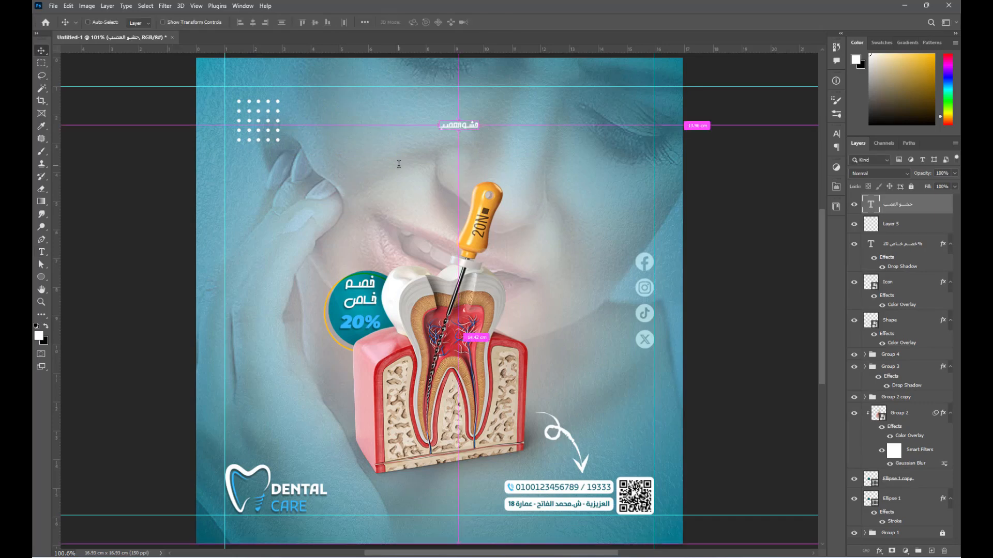
key("ctrl+t")
left_click_drag(478, 125, 568, 128)
key("Return")
- Centre the title horizontally on the canvas and set its font to Momken
key("ctrl+a")
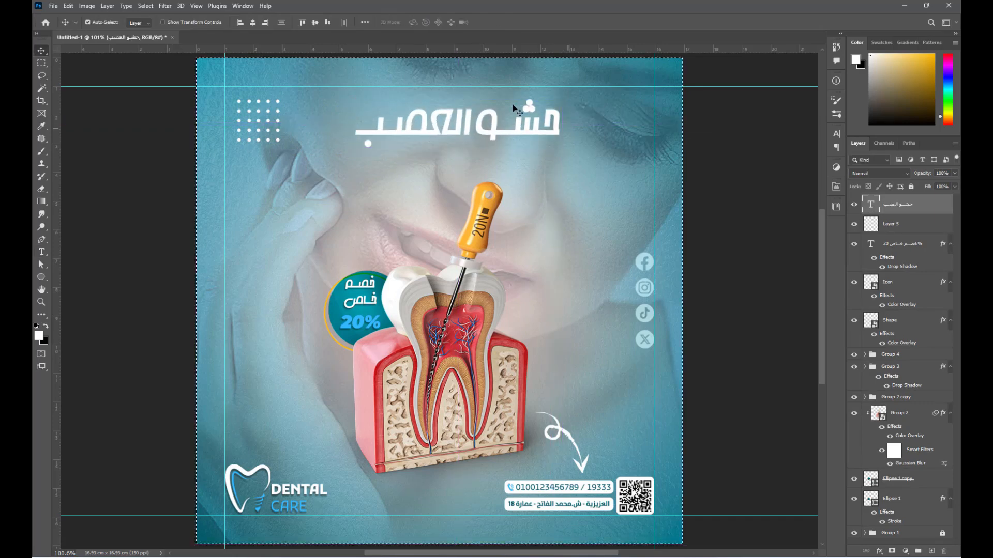
left_click(252, 22)
key("ctrl+d")
left_click(835, 134)
left_click(778, 148)
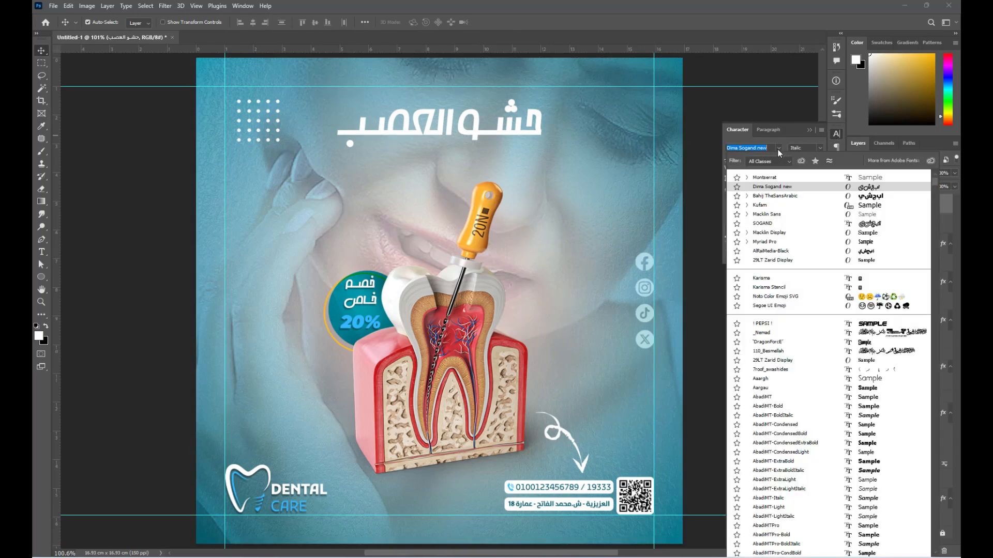
type("mom")
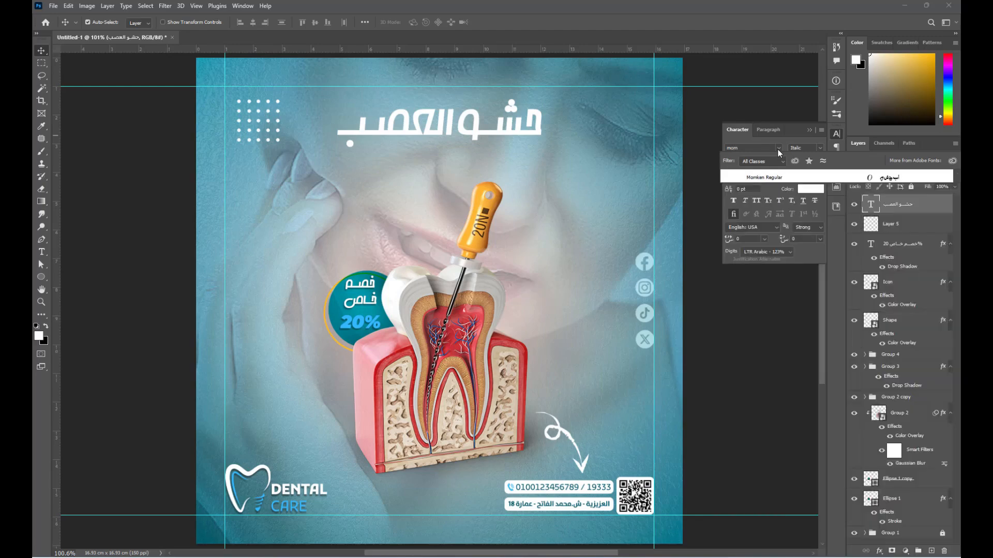
key("Return")
left_click(810, 130)
- Duplicate the title below as 'تخلص من ألم الأسنان' and shrink it to about 75%
left_click(501, 138)
left_click_drag(486, 135, 489, 170, "alt")
double_click(490, 172)
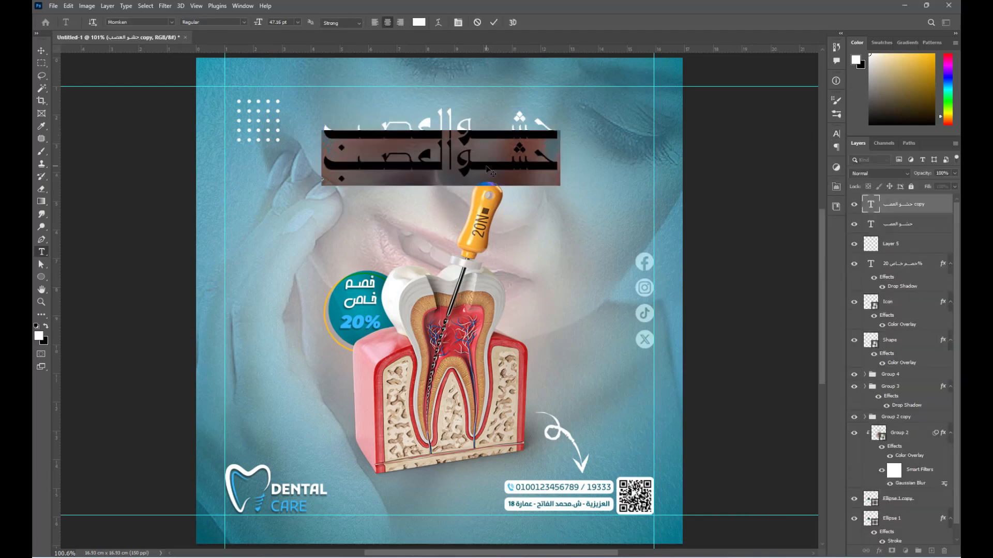
type("تخلص من")
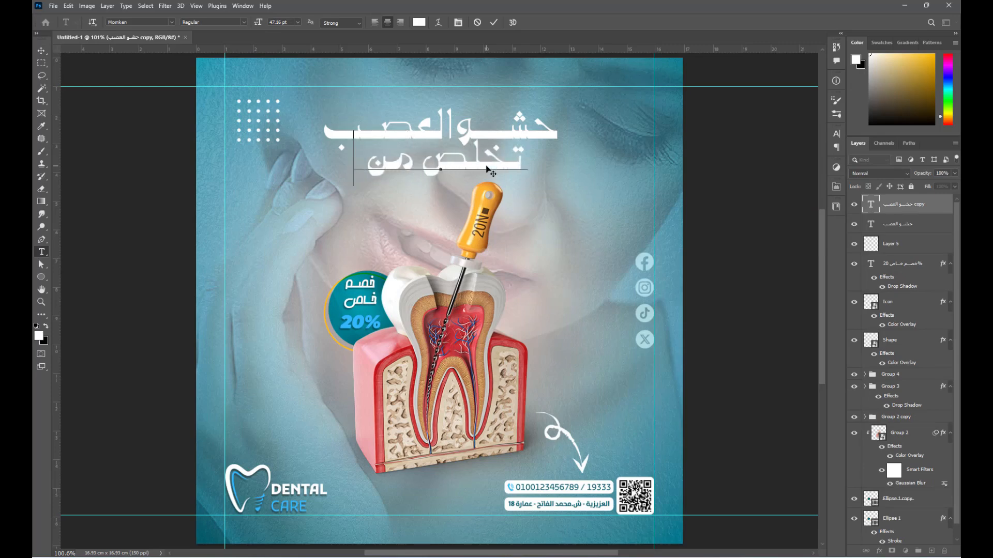
type(" ألم الأسنان")
key("ctrl+Return")
key("ctrl+t")
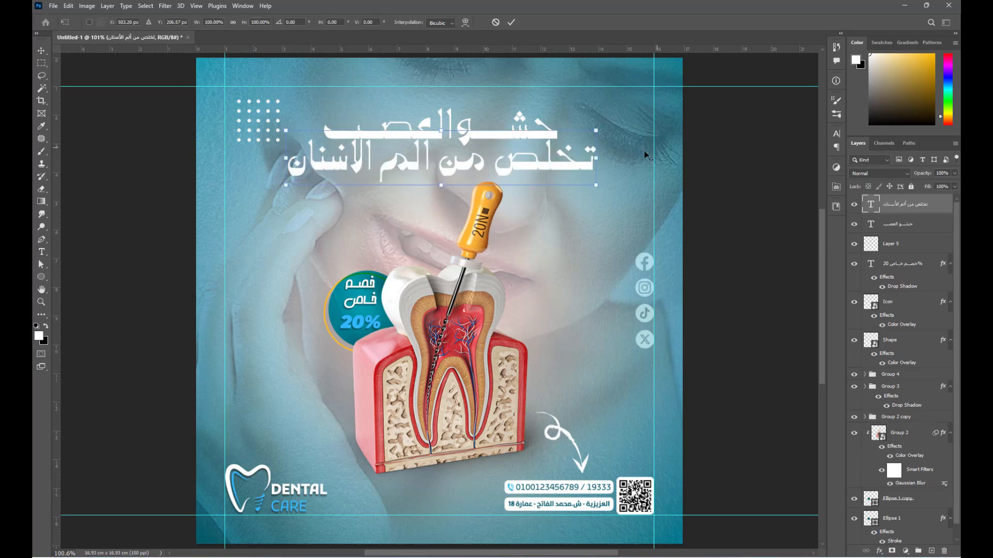
left_click_drag(597, 162, 559, 160)
key("Return")
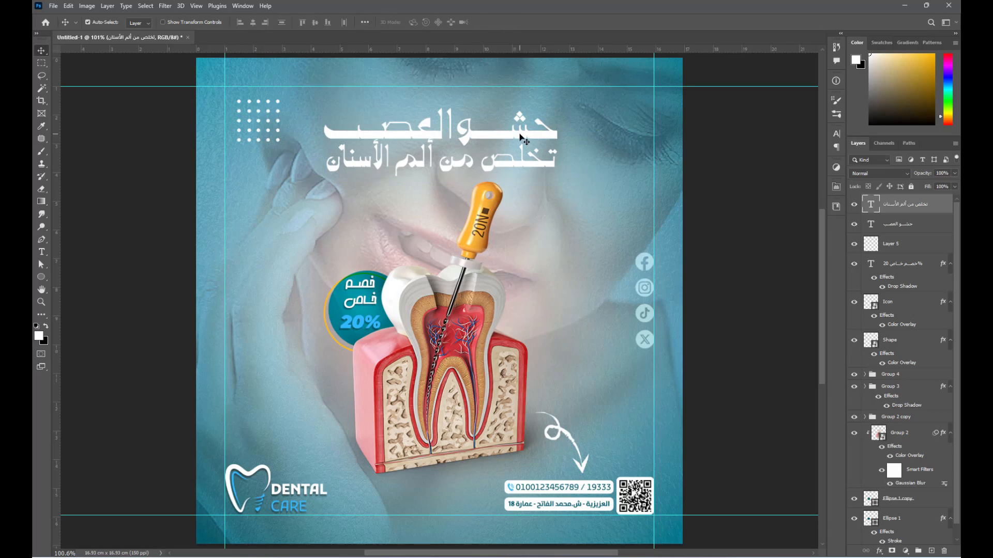
- Move both heading lines up, then nudge the second line down slightly
left_click(519, 135, "shift")
key("shift+Up")
key("shift+Up")
key("Up")
key("Up")
key("Up")
key("Up")
key("Up")
key("Up")
left_click(536, 155)
key("Down")
key("Down")
key("Down")
key("Down")
key("Down")
key("Down")
key("Down")
key("Down")
key("Down")
key("Down")
key("Down")
key("Down")
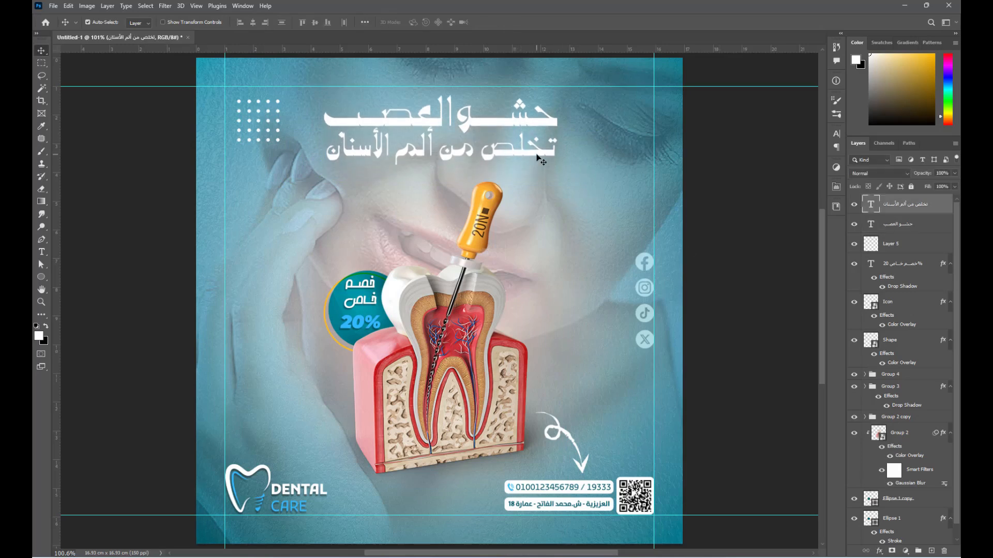
- Set the second line's font to Mmtsdr La Tkelmeni and shrink it to about 96%
left_click(836, 133)
left_click(778, 147)
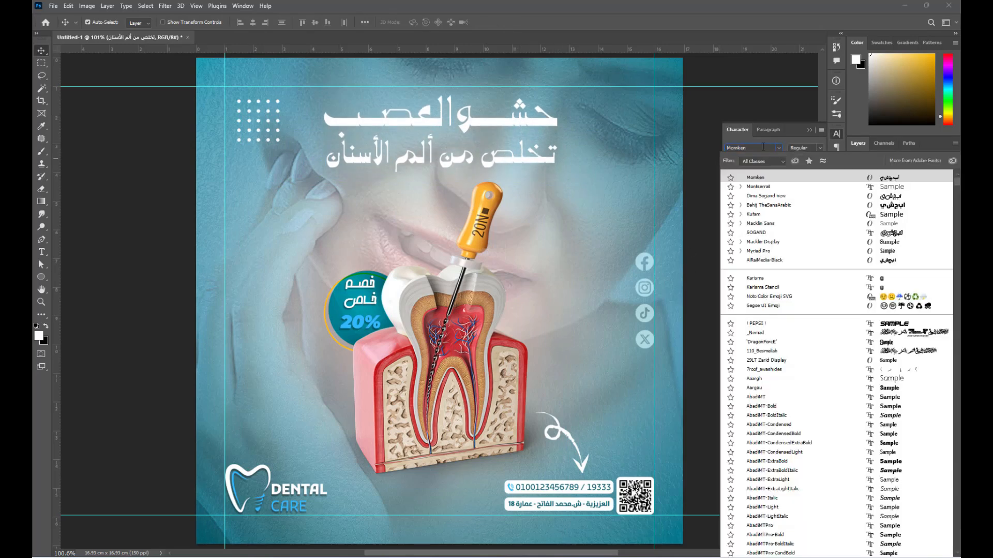
type("mm")
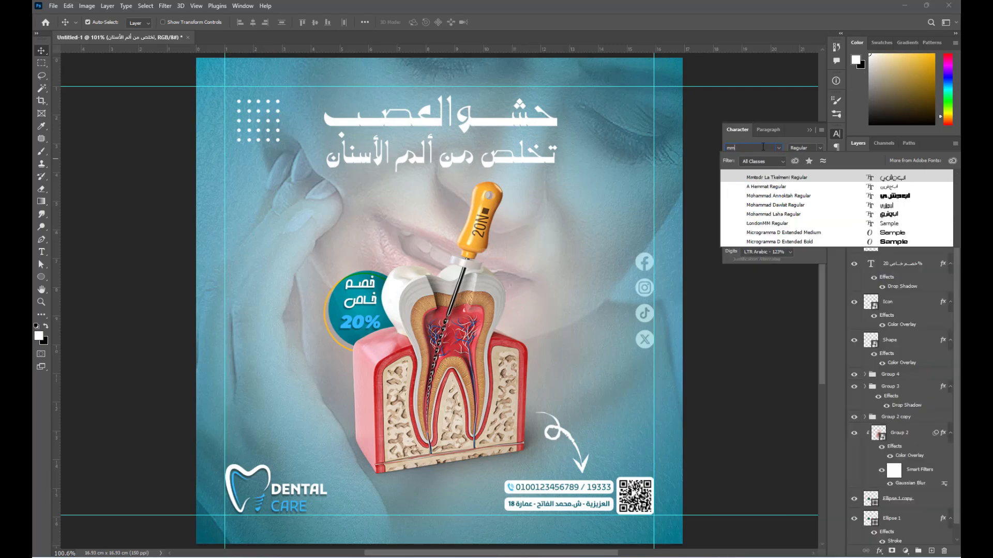
key("Return")
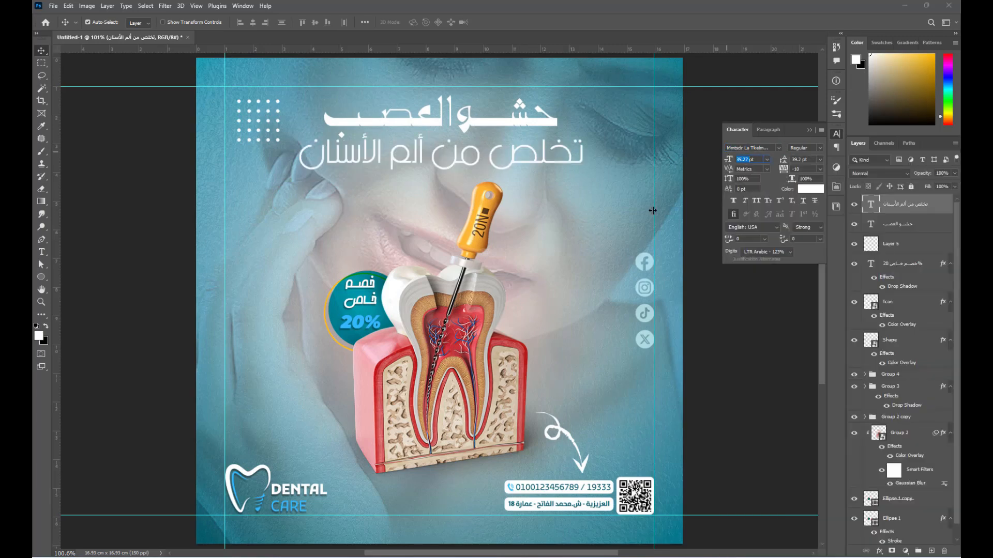
key("ctrl+t")
left_click_drag(584, 155, 560, 156)
key("Return")
left_click(809, 130)
left_click(783, 150)
- Draw a rectangle bar across the second heading line and position it beneath the text
right_click(41, 277)
left_click(78, 277)
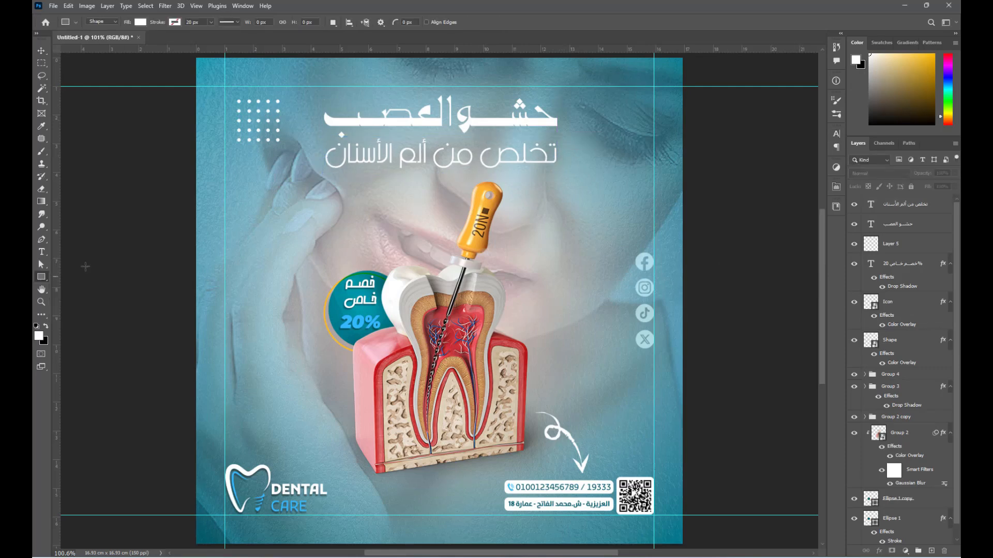
left_click_drag(317, 149, 568, 164)
left_click_drag(883, 211, 888, 233)
- Fill the bar with dark teal (0, 95, 110 / 005f6e) and set its blend mode to Hard Light
double_click(873, 228)
type("0")
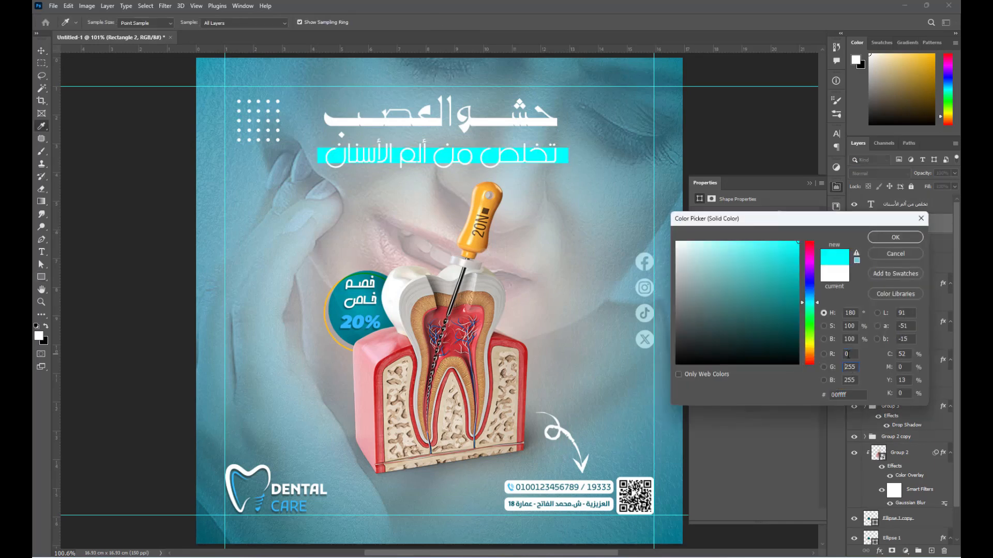
key("Tab")
type("95")
key("Tab")
type("110")
key("Return")
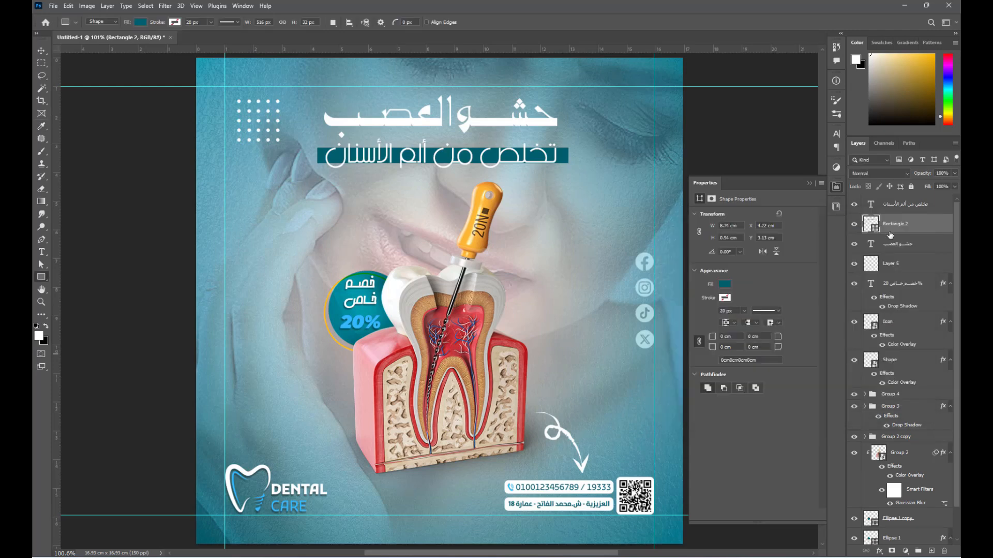
left_click(895, 176)
left_click(879, 323)
left_click(809, 183)
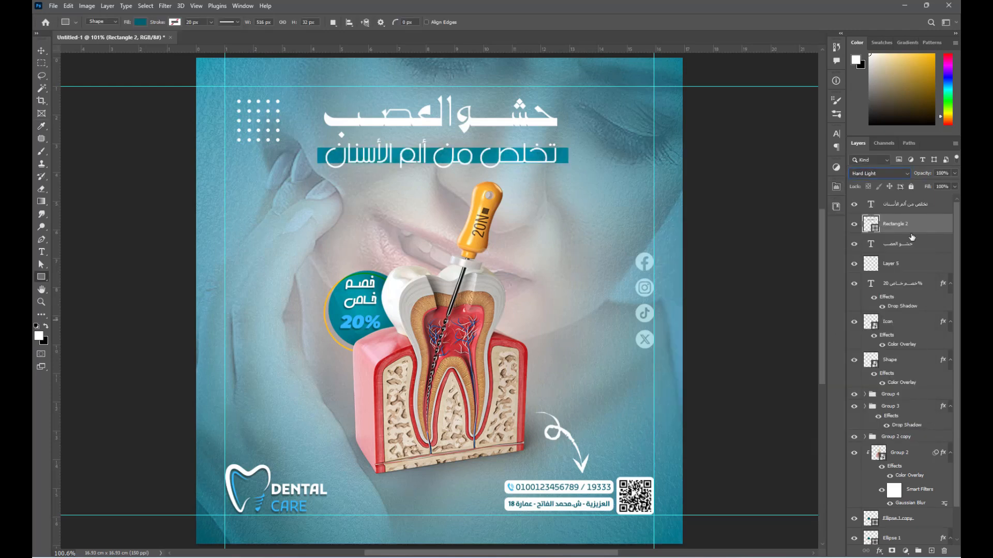
- Move the حشو العصب headline layer to the top of the layer stack
left_click(905, 204)
left_click(834, 135)
left_click(810, 130)
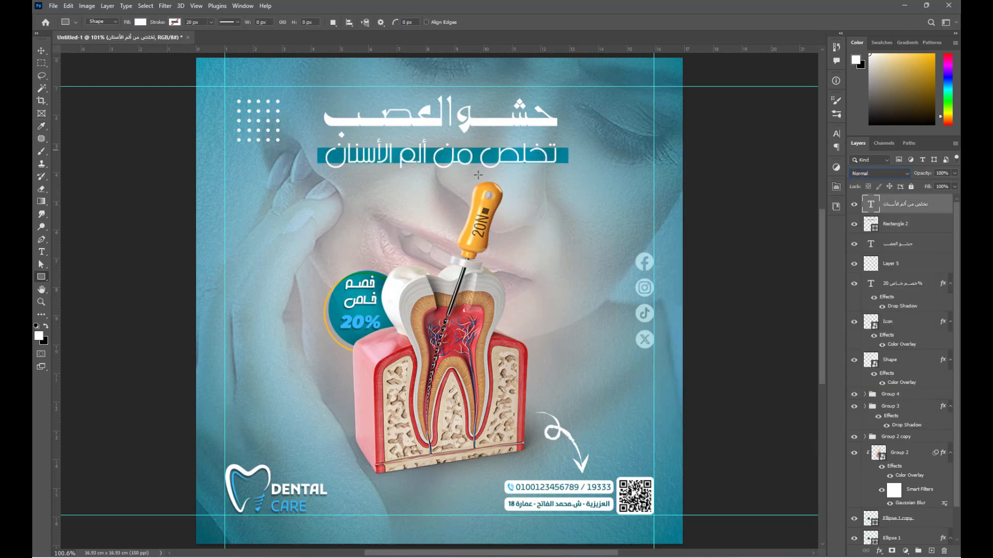
left_click_drag(899, 247, 900, 197)
left_click(613, 240)
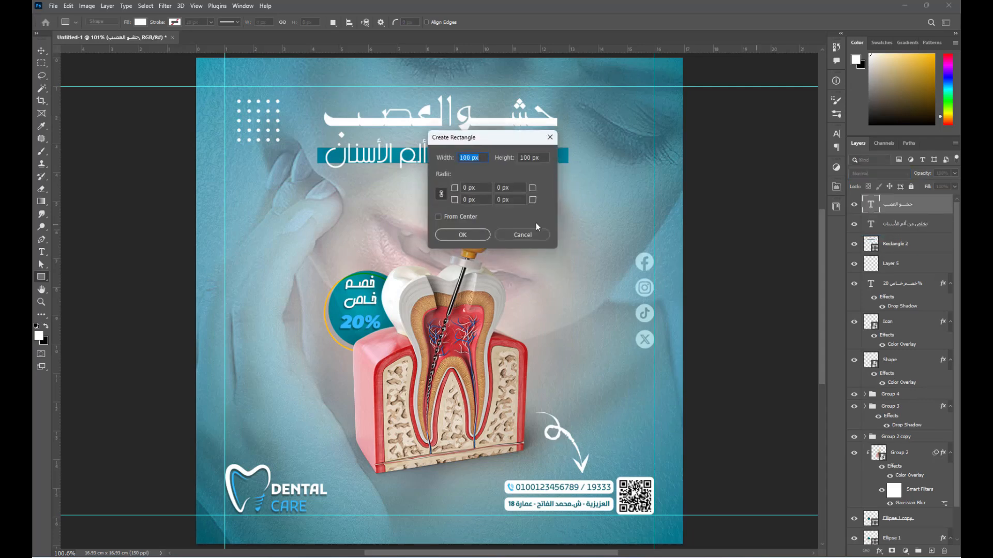
key("Escape")
- Centre both heading lines on the teal bar and centre the heading block on the canvas
key("v")
left_click(900, 244, "shift")
left_click(253, 23)
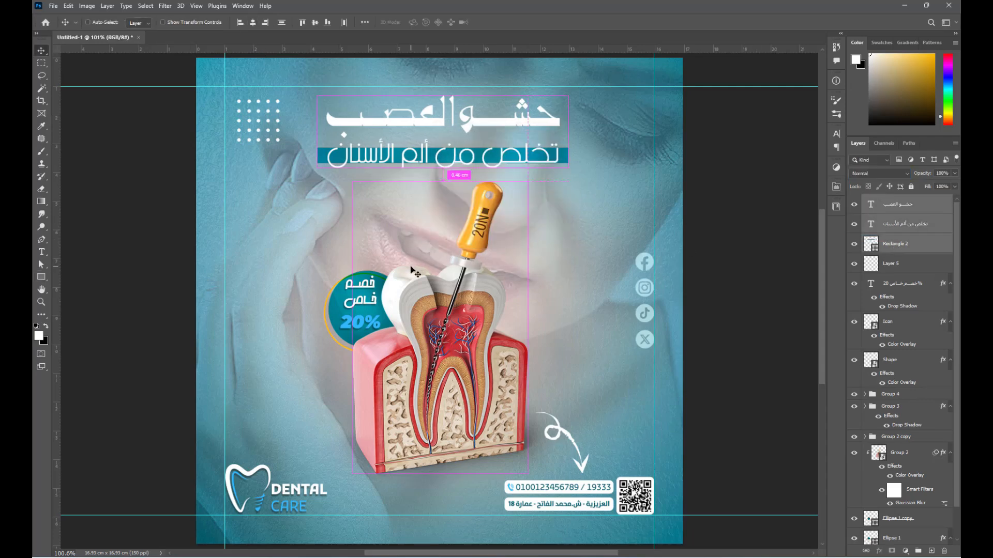
key("ctrl+a")
left_click(253, 23)
key("ctrl+d")
left_click(752, 270)
- Nudge the second line up, scale it and the bar to about 93%, and group everything as Group 5
scroll(454, 126, "up", 4)
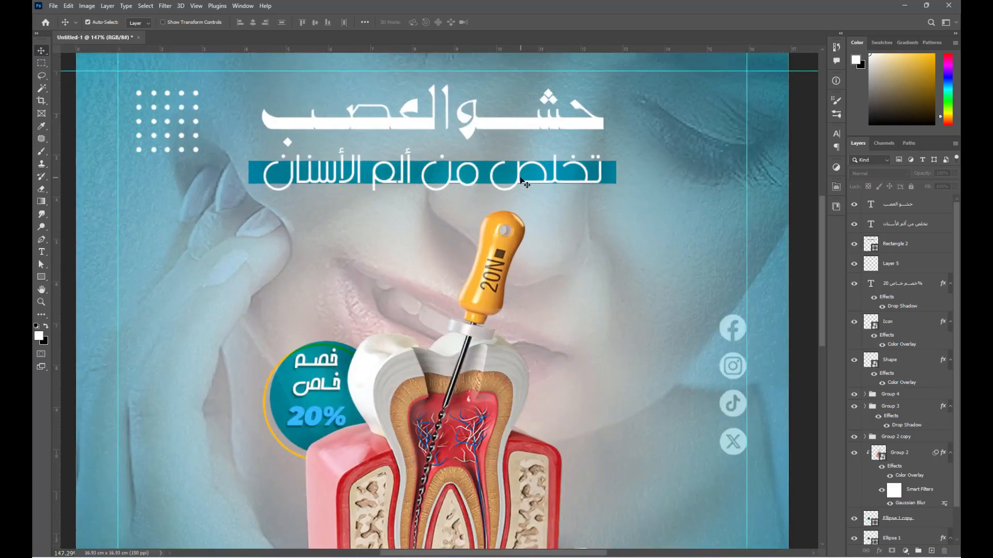
left_click(520, 177)
key("Up")
left_click(602, 178, "shift")
key("ctrl+t")
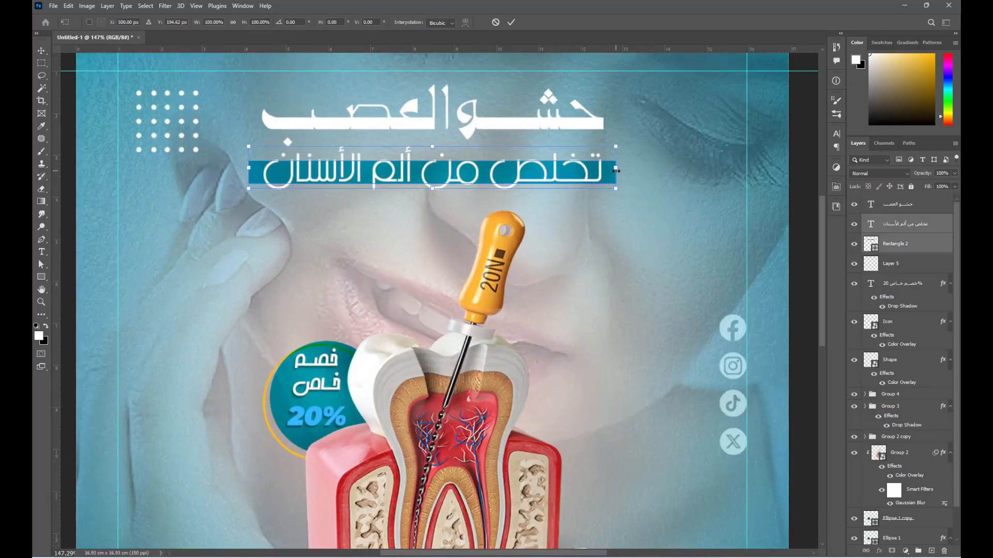
left_click_drag(616, 169, 601, 169)
key("Return")
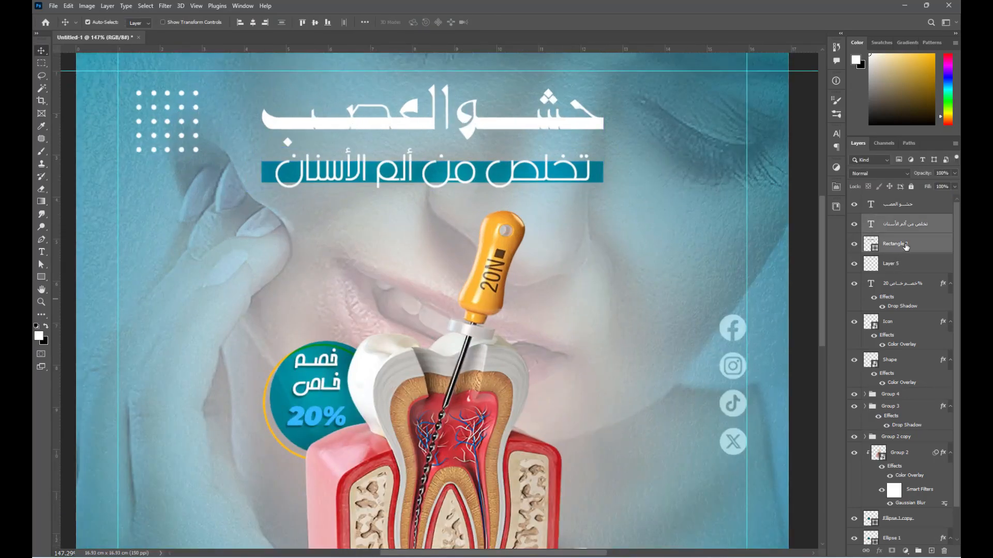
scroll(370, 238, "down", 2)
key("ctrl+g")
- Skew the heading group by -3 and paste the copied drop shadow style onto it
key("ctrl+t")
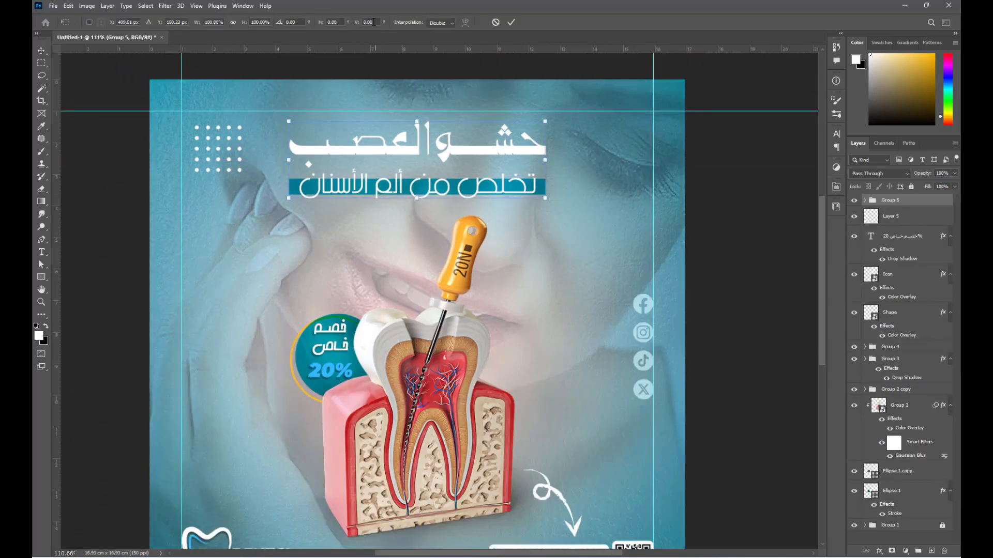
type("-3")
key("Return")
key("Return")
scroll(326, 184, "down", 1)
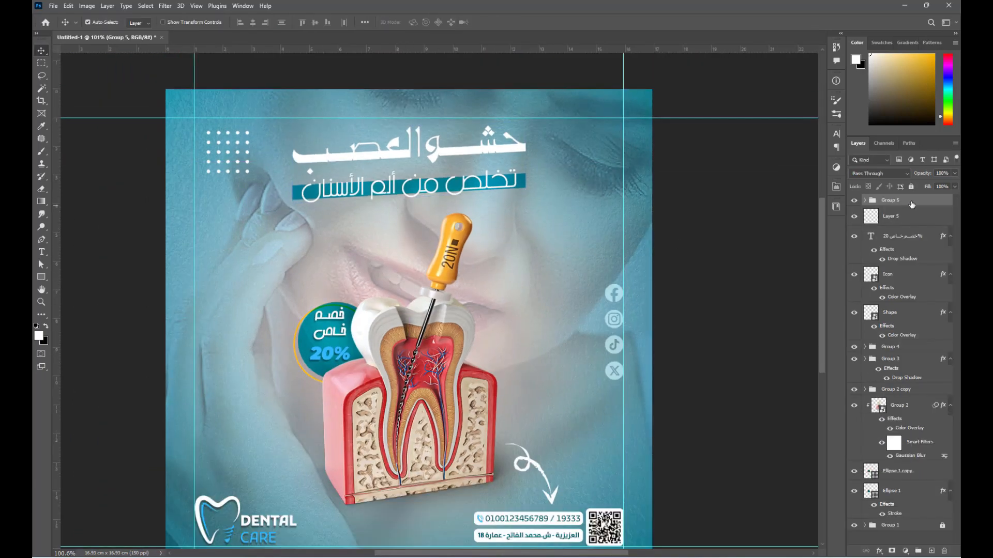
right_click(911, 202)
left_click(840, 446)
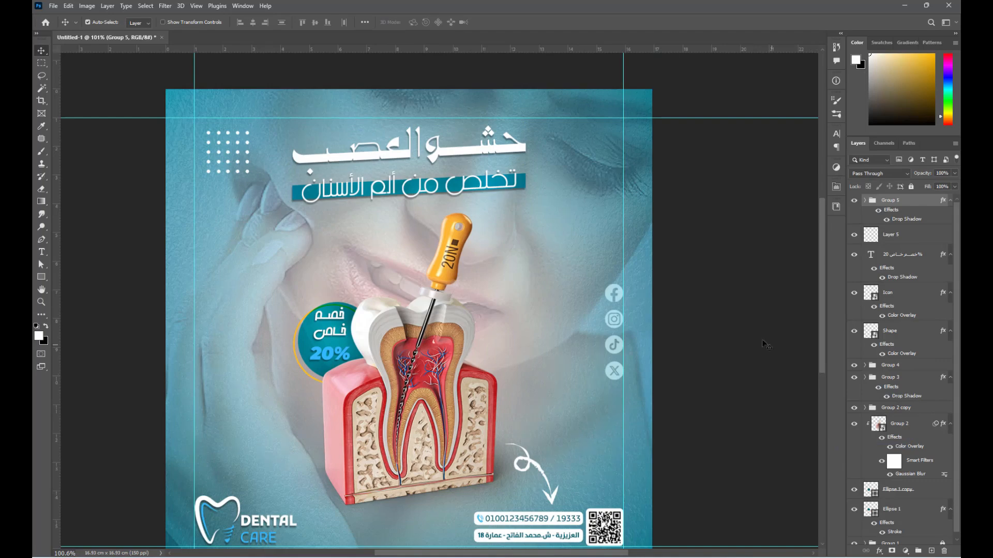
- Paste the drop shadow layer style onto both Arabic heading text layers
left_click(515, 148)
right_click(930, 218)
left_click(935, 236)
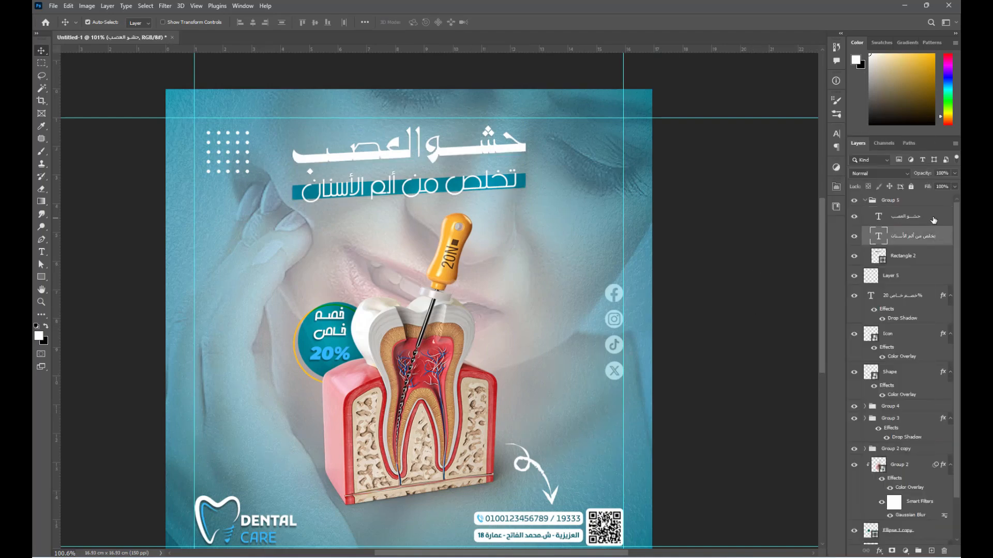
left_click(933, 219, "shift")
right_click(929, 223)
left_click(880, 472)
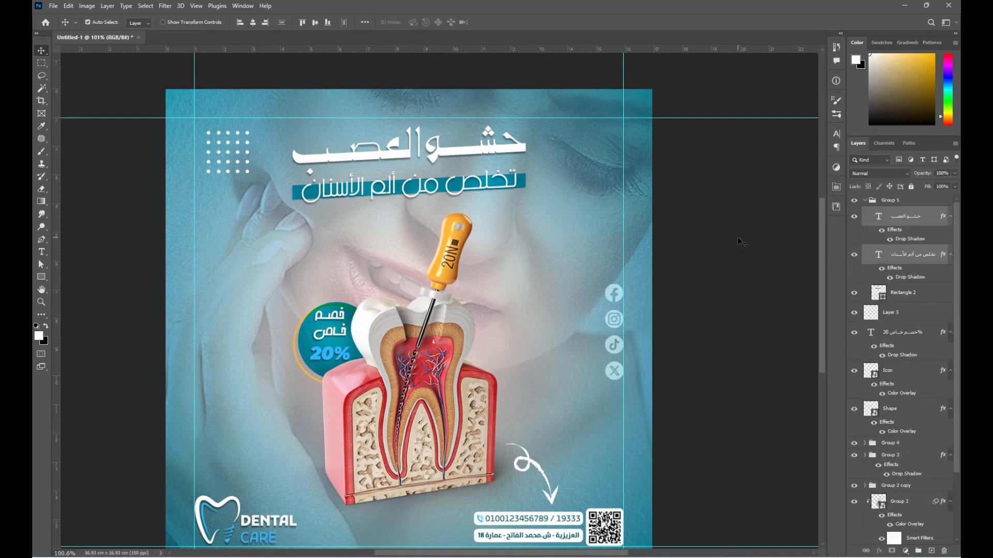
- Set the headline's drop shadow size to 5
left_click(882, 240)
double_click(910, 239)
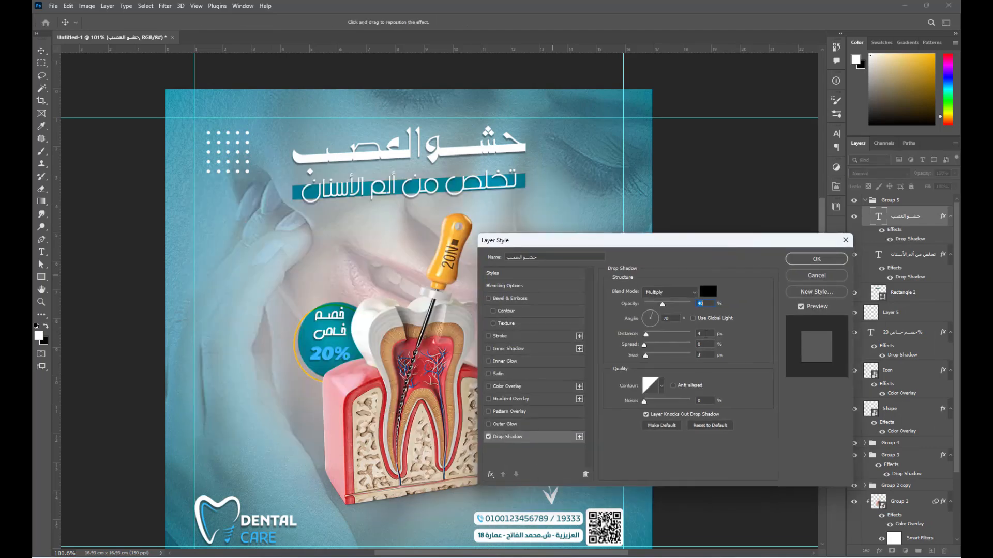
double_click(704, 354)
type("5")
key("Return")
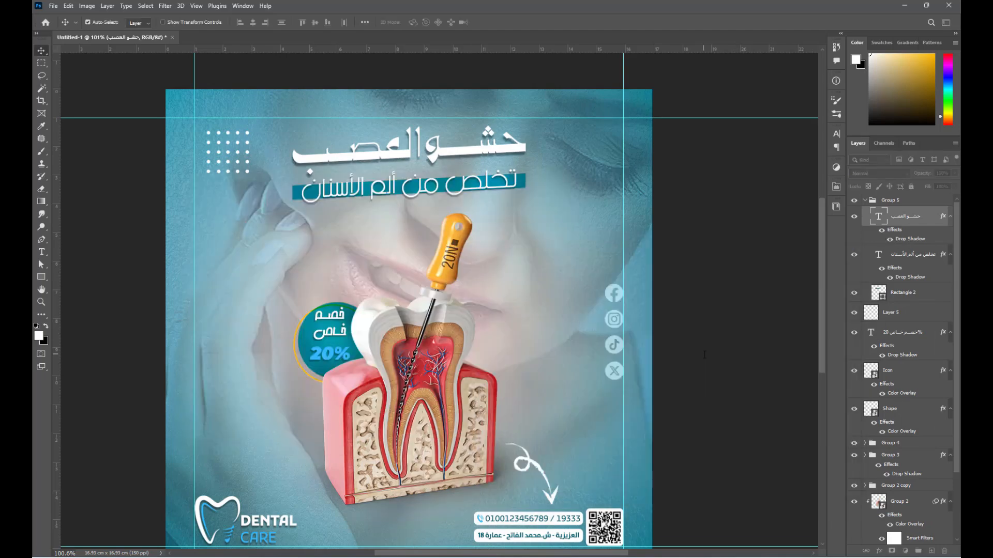
key("ctrl+0")
- Collapse the group, deselect all layers, and preview the finished post full screen
left_click(864, 200)
left_click(730, 367, "ctrl")
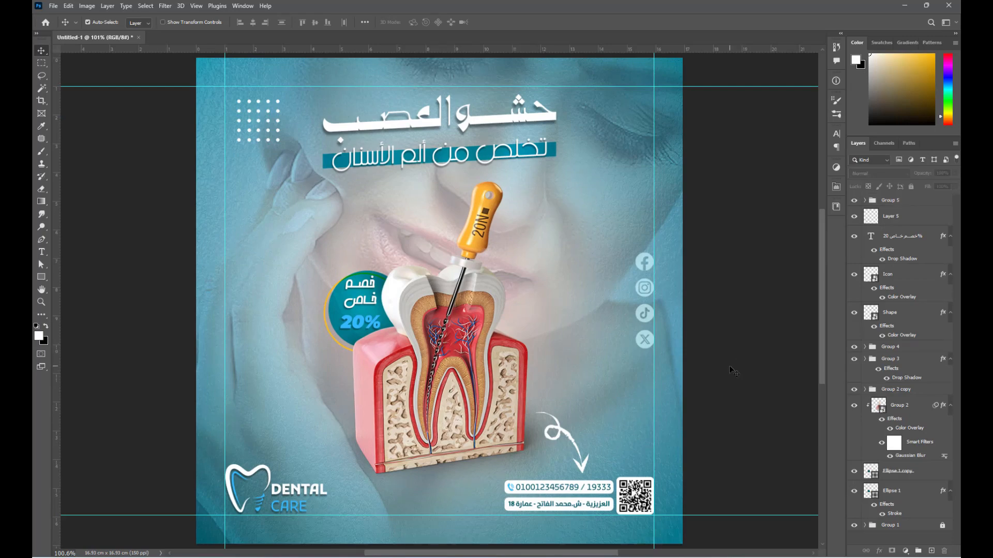
key("f")
key("f")
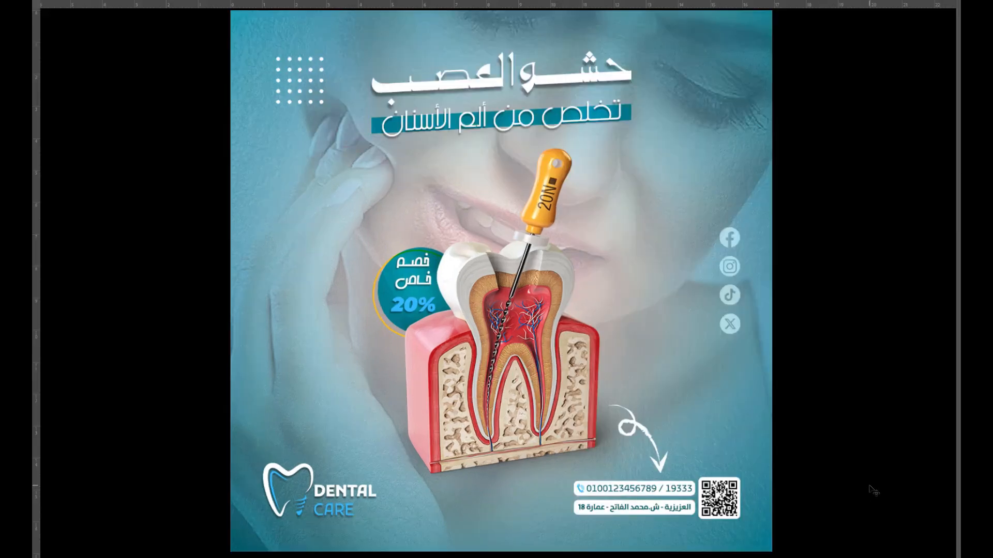